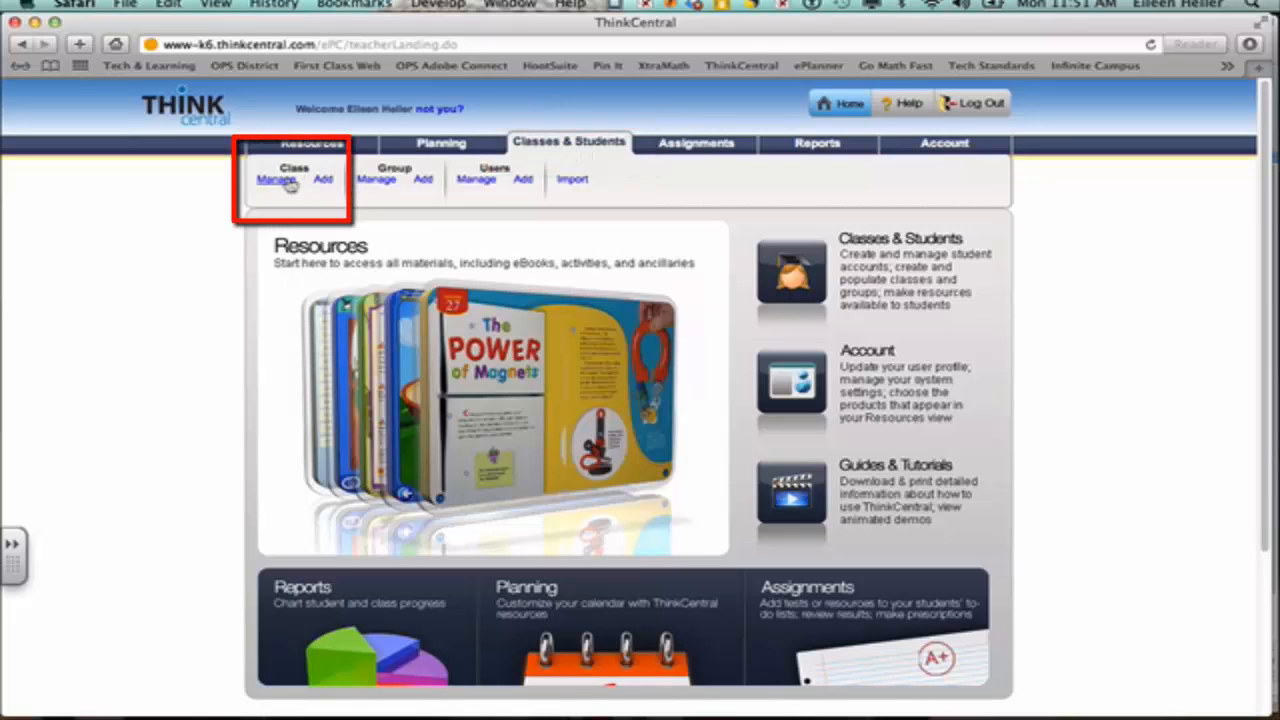
Step: Open the Manage Classes page under Classes & Students
click(285, 183)
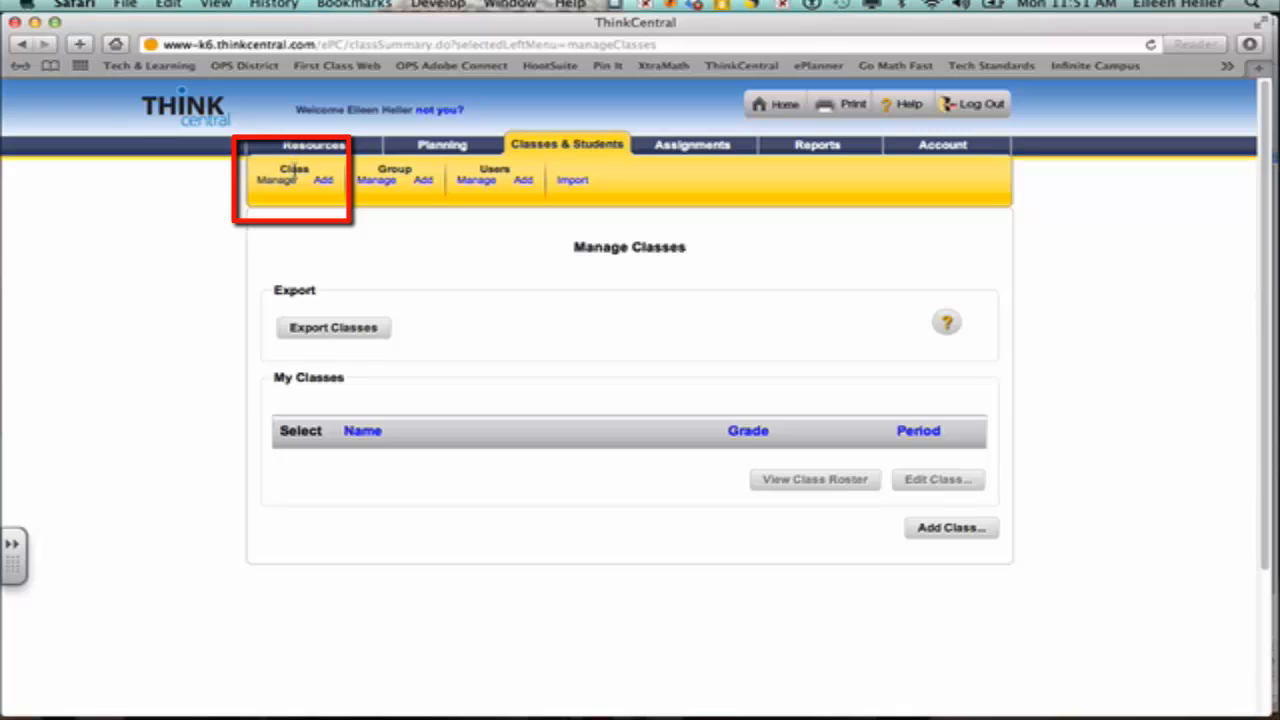
Step: Add a new class named with the teacher's name plus '13-14', set to Grade 3
click(324, 183)
click(411, 340)
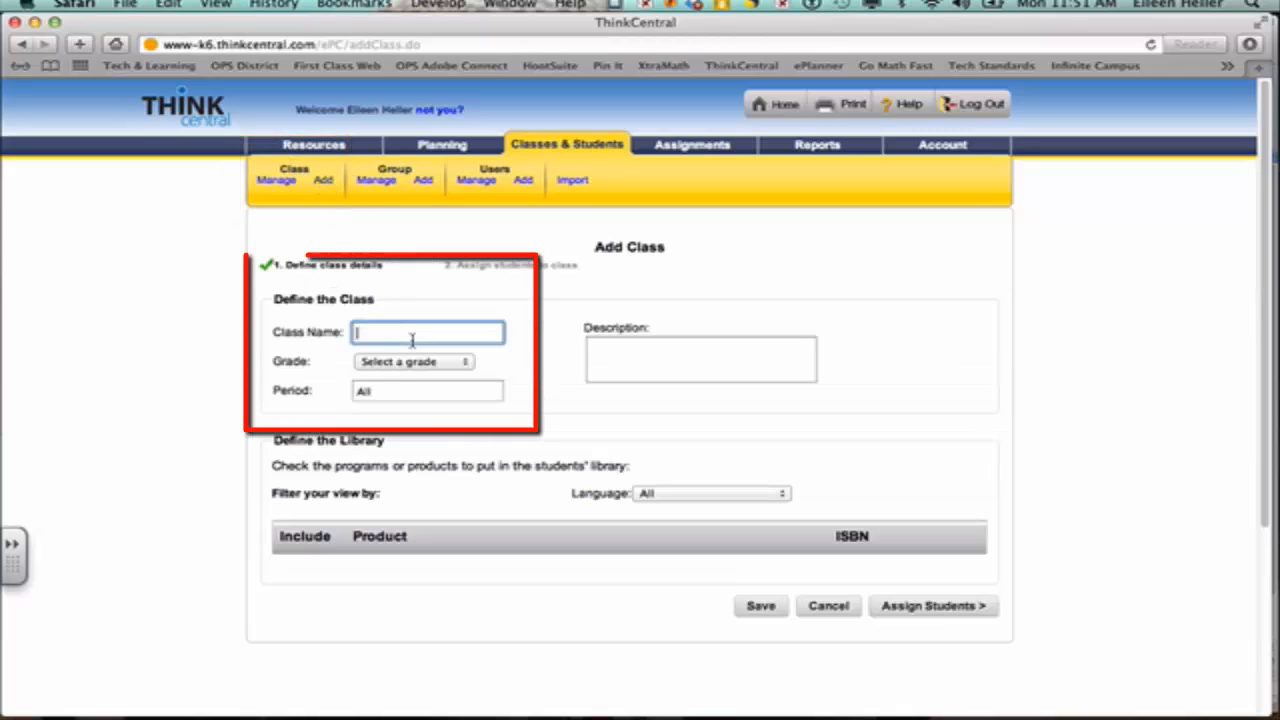
text(Heller)
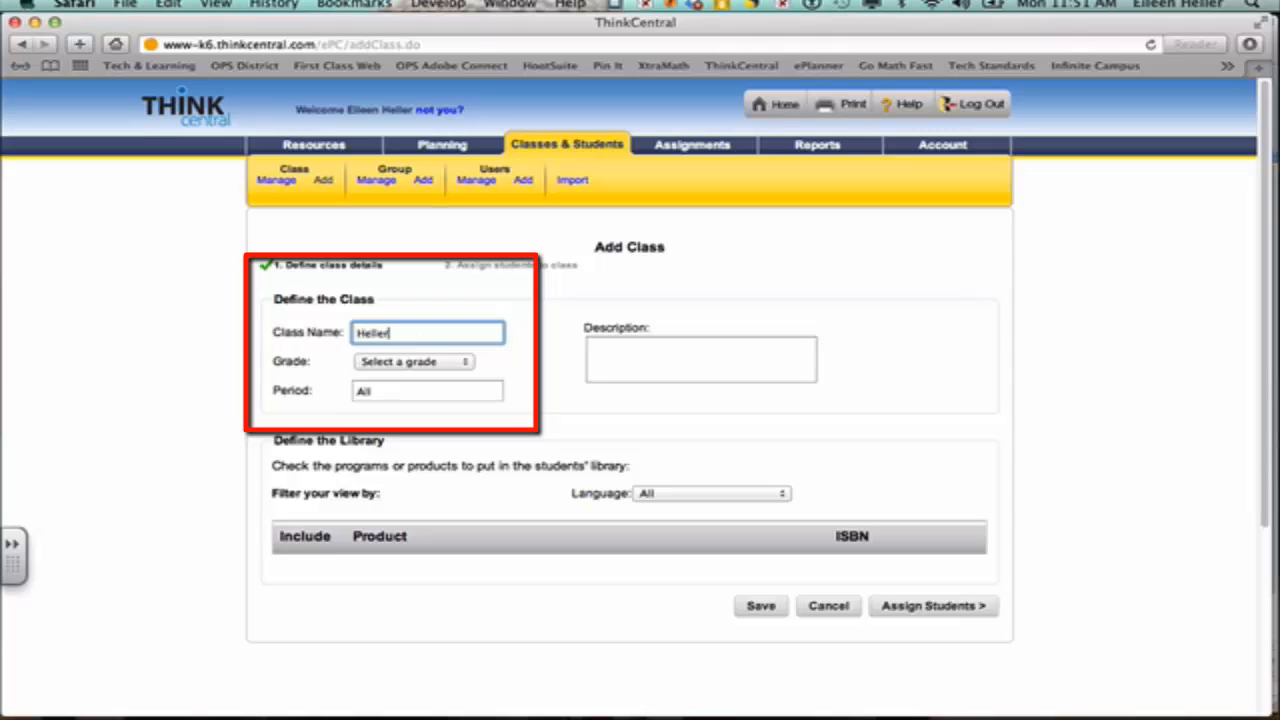
text( 13-14)
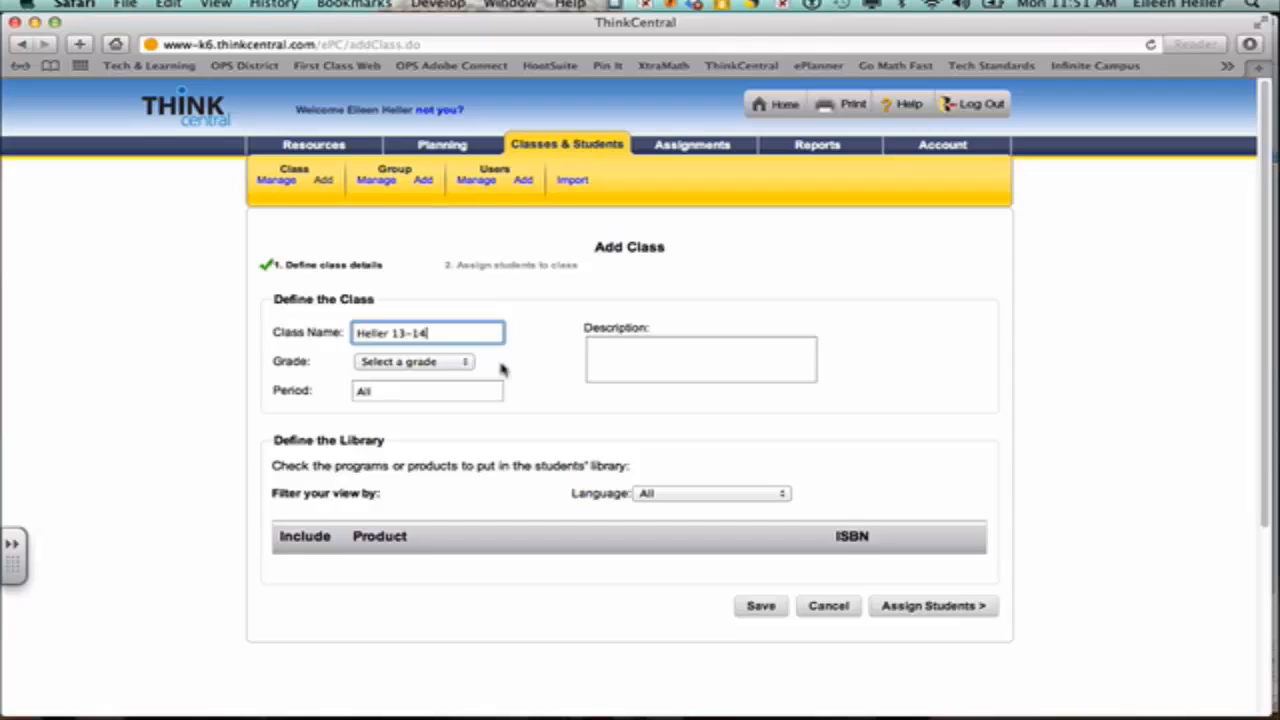
click(542, 365)
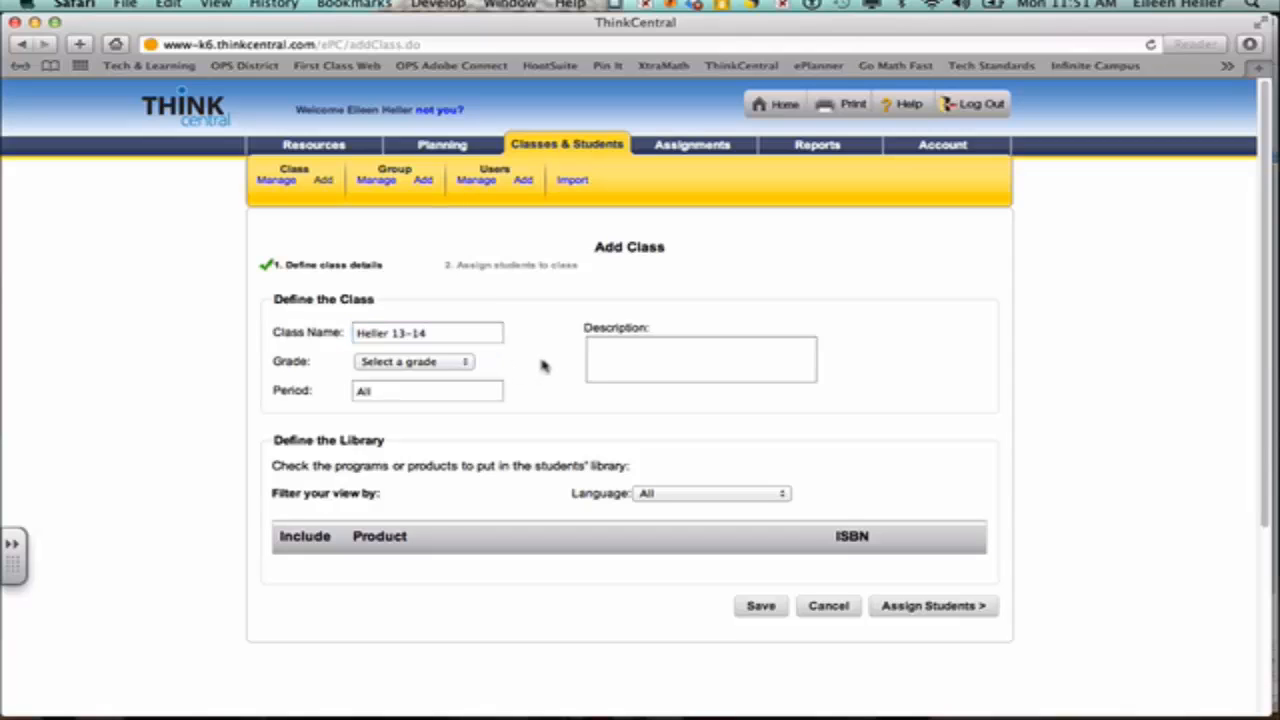
click(450, 363)
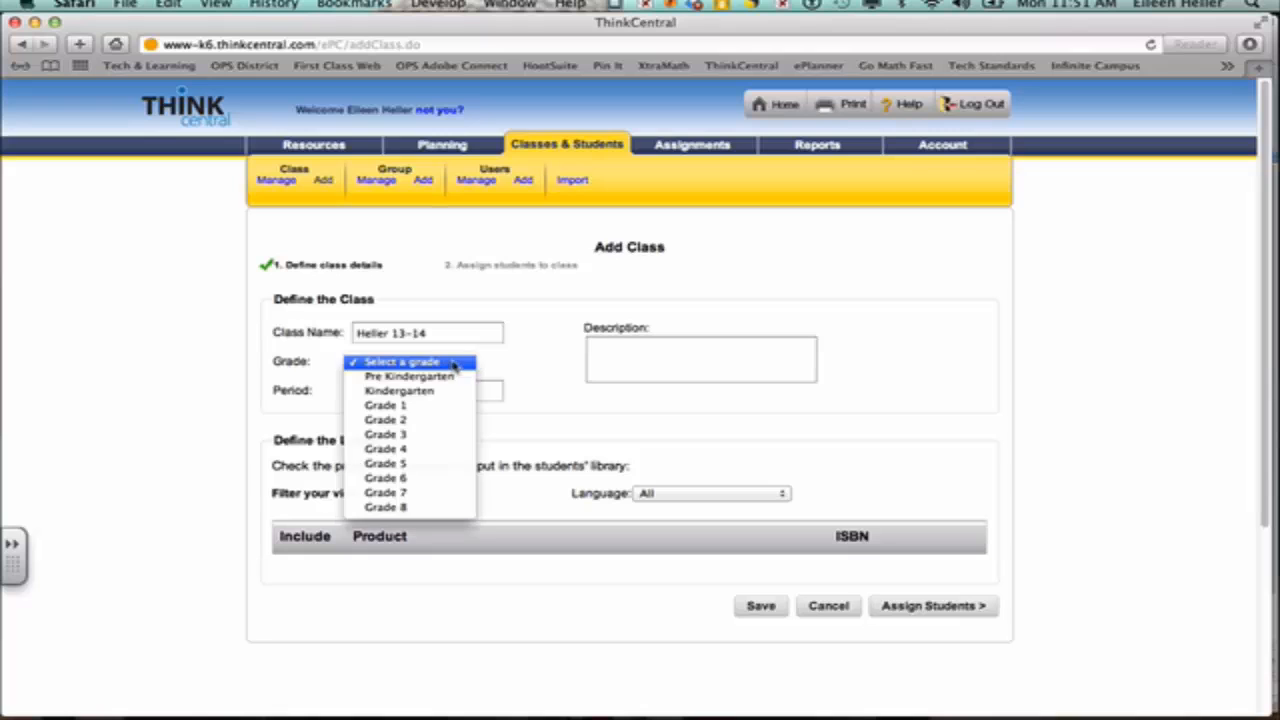
click(410, 434)
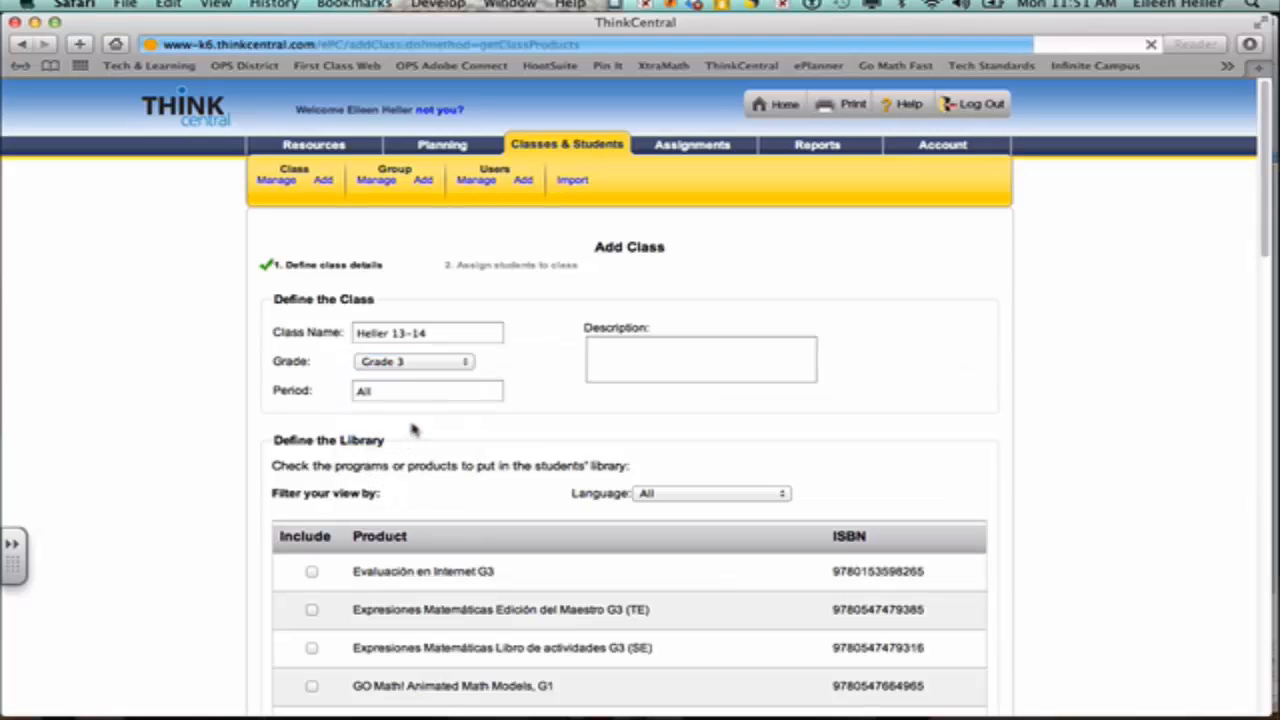
Step: Filter library products to English and include GO Math! Animated Math Models, G3
scroll(1110, 400, down, 1)
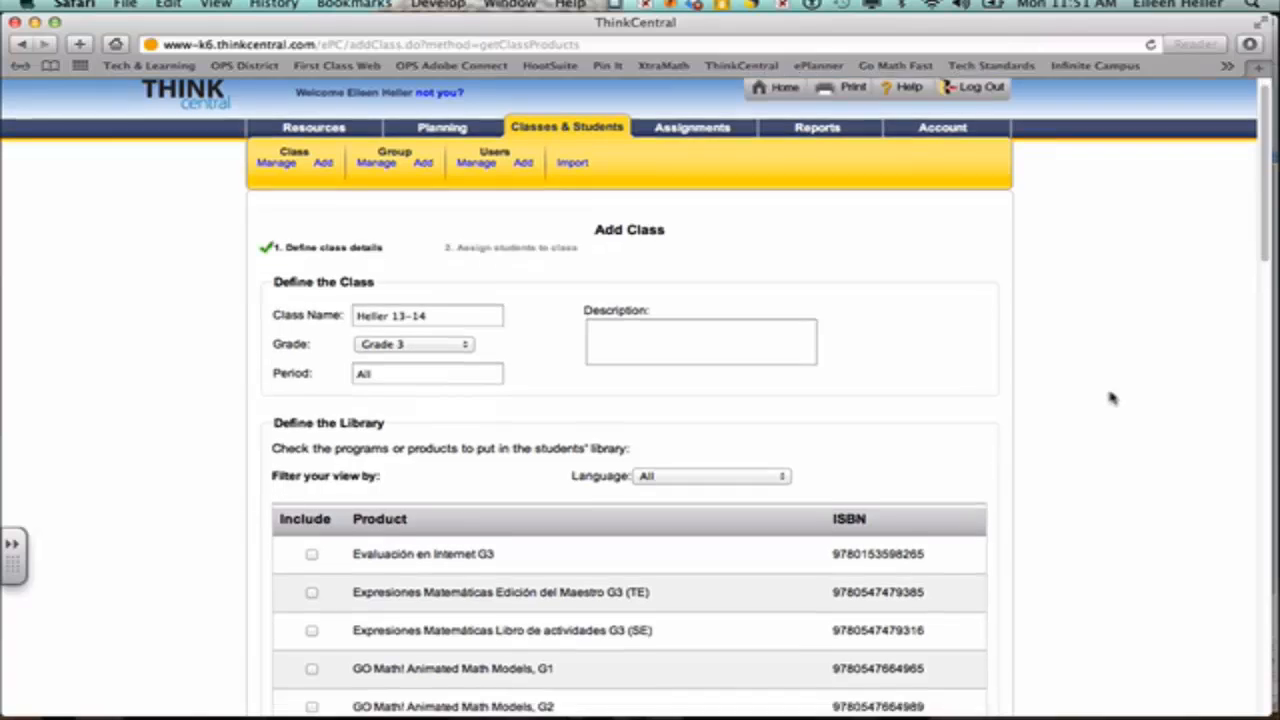
scroll(1110, 398, down, 3)
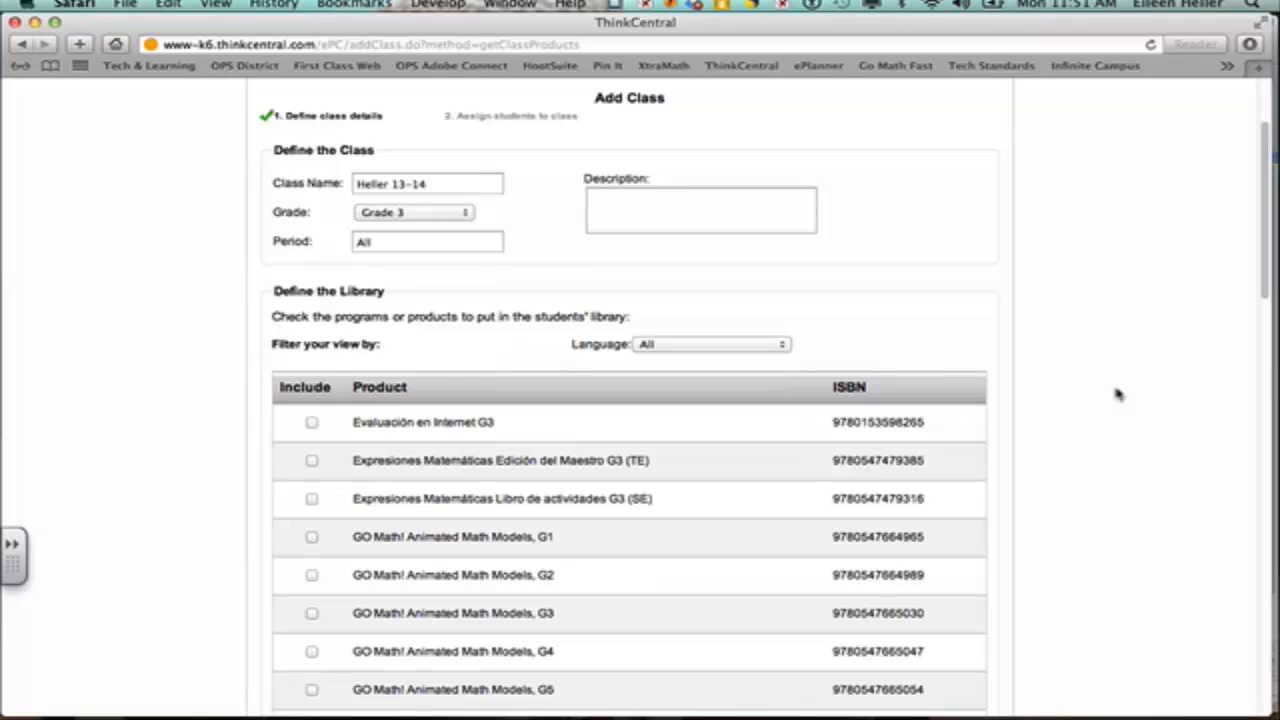
click(778, 349)
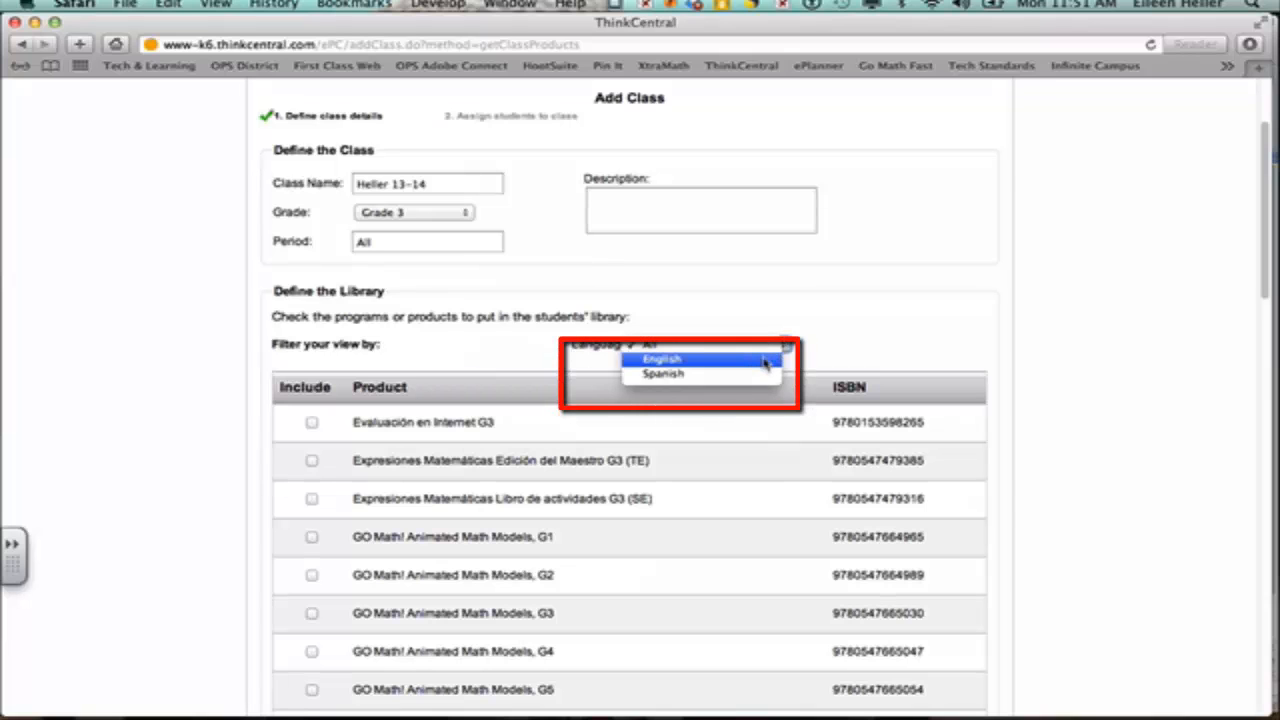
click(766, 360)
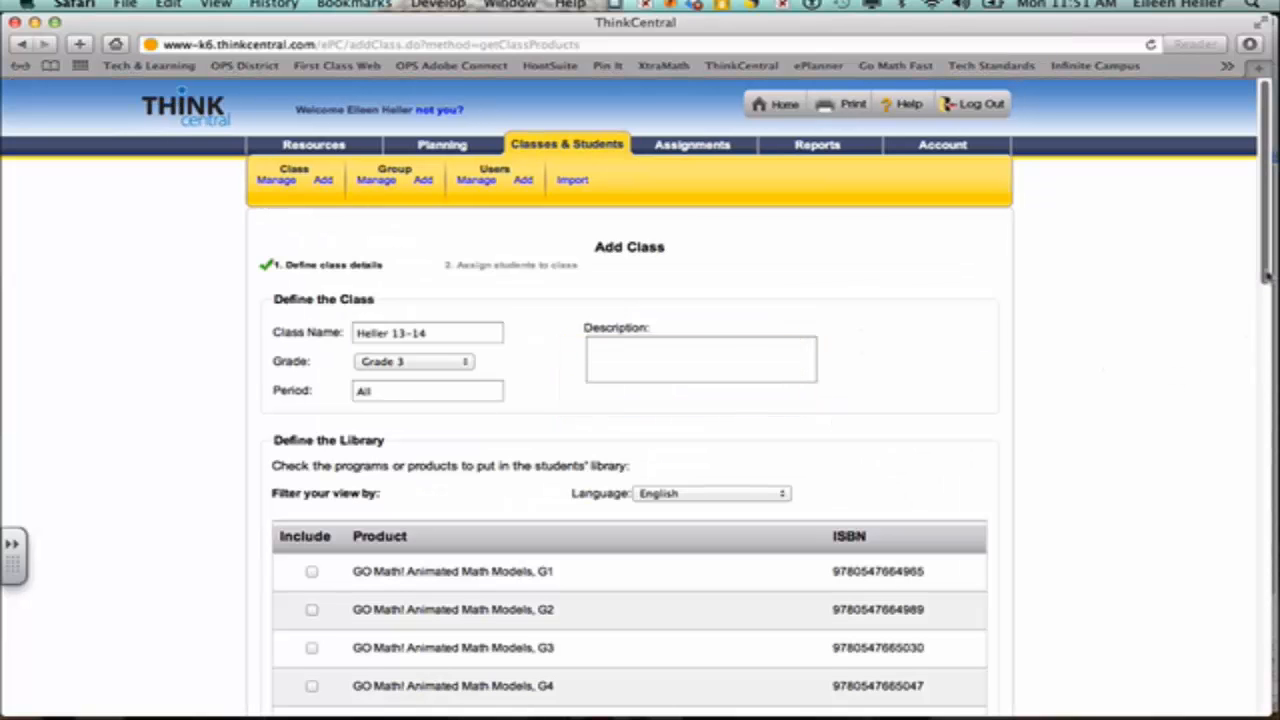
drag(1265, 272, 1262, 390)
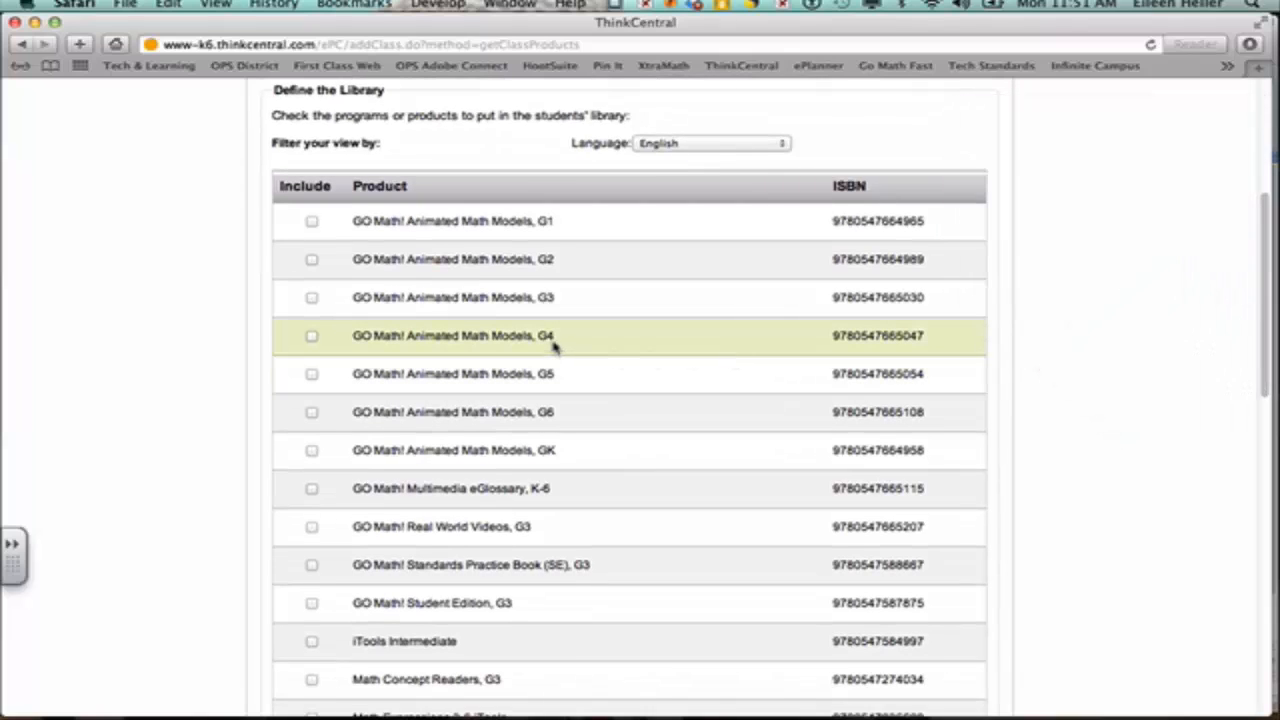
click(311, 297)
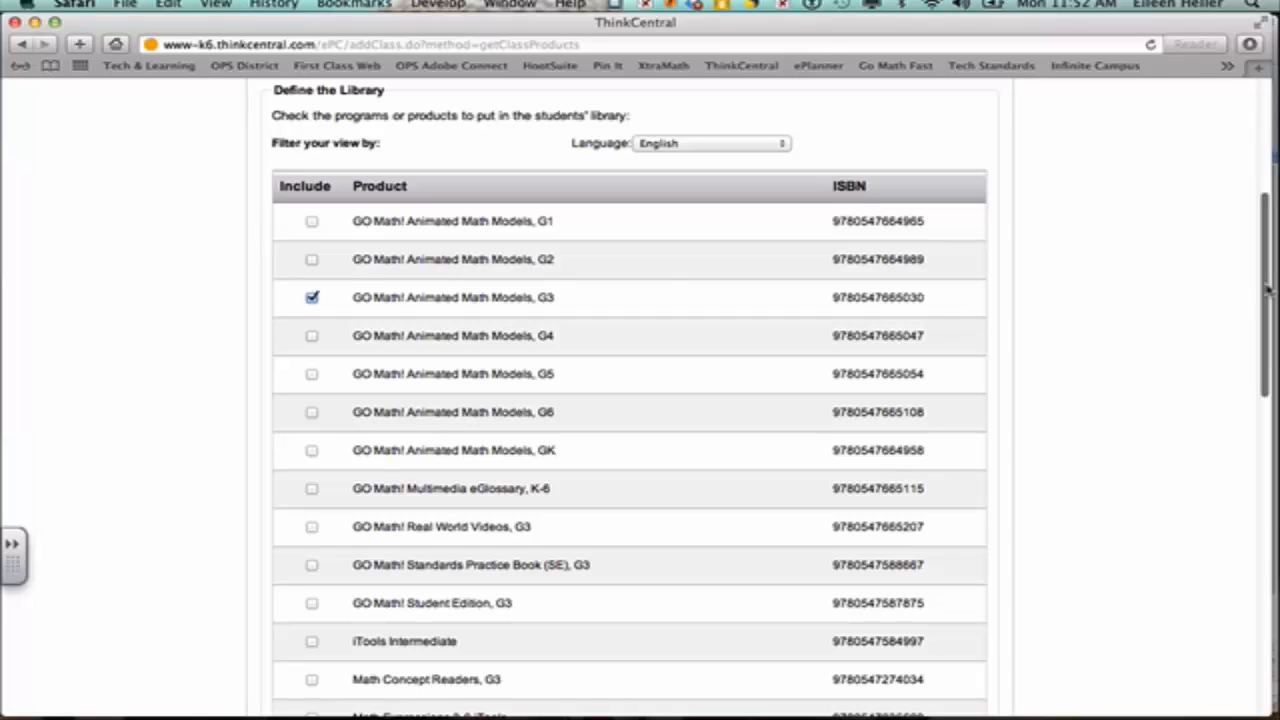
drag(1265, 288, 1265, 388)
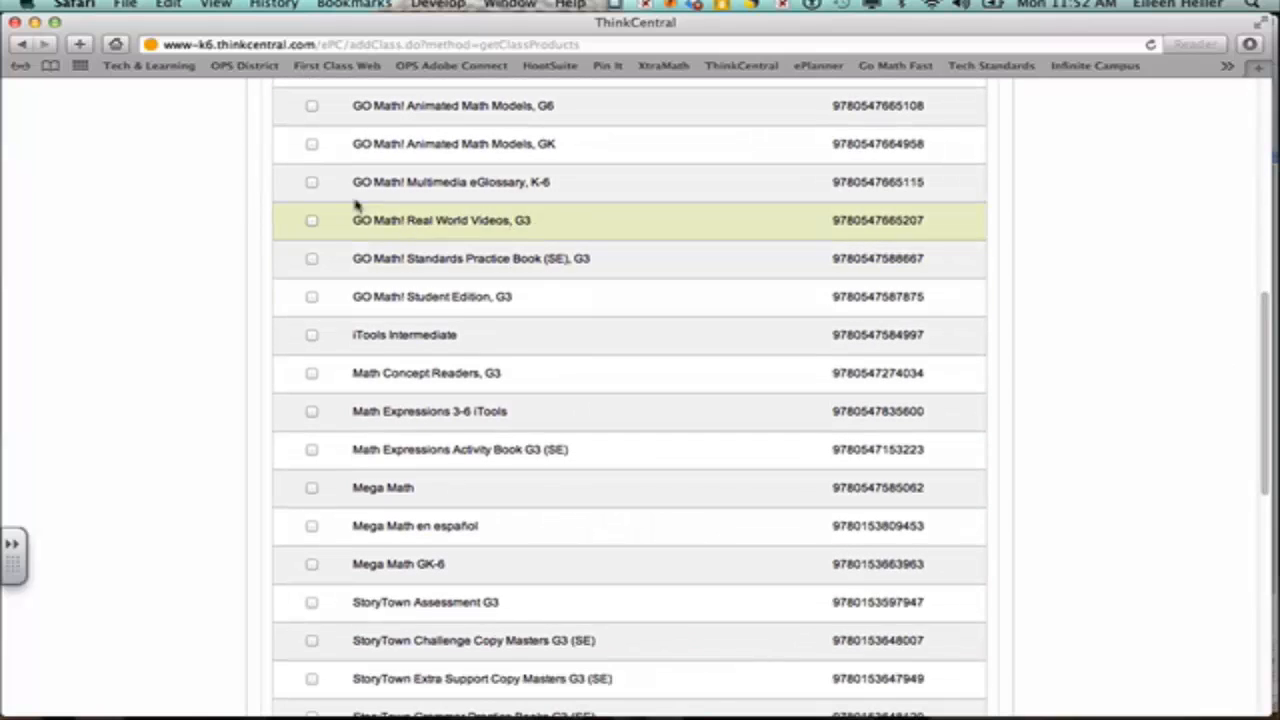
Step: Include GO Math! eGlossary K-6, Real World Videos, Standards Practice Book, Student Edition, iTools Intermediate and Math Concept Readers
click(311, 184)
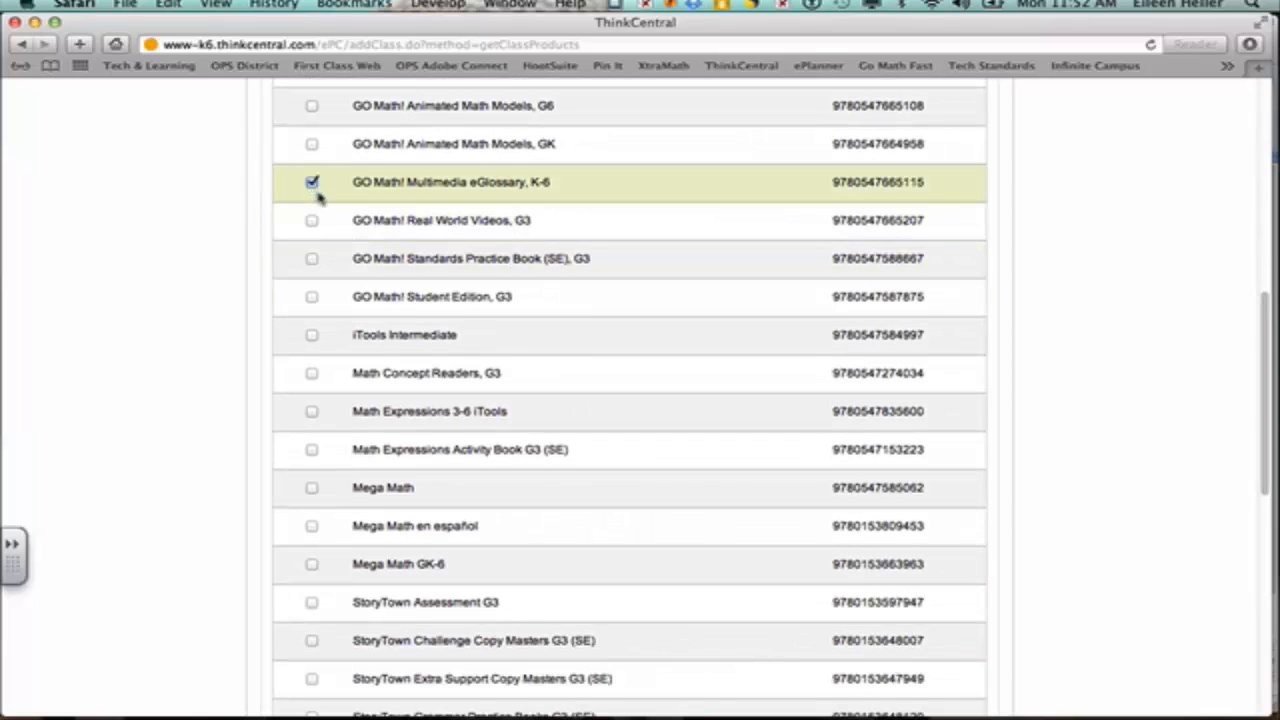
click(312, 222)
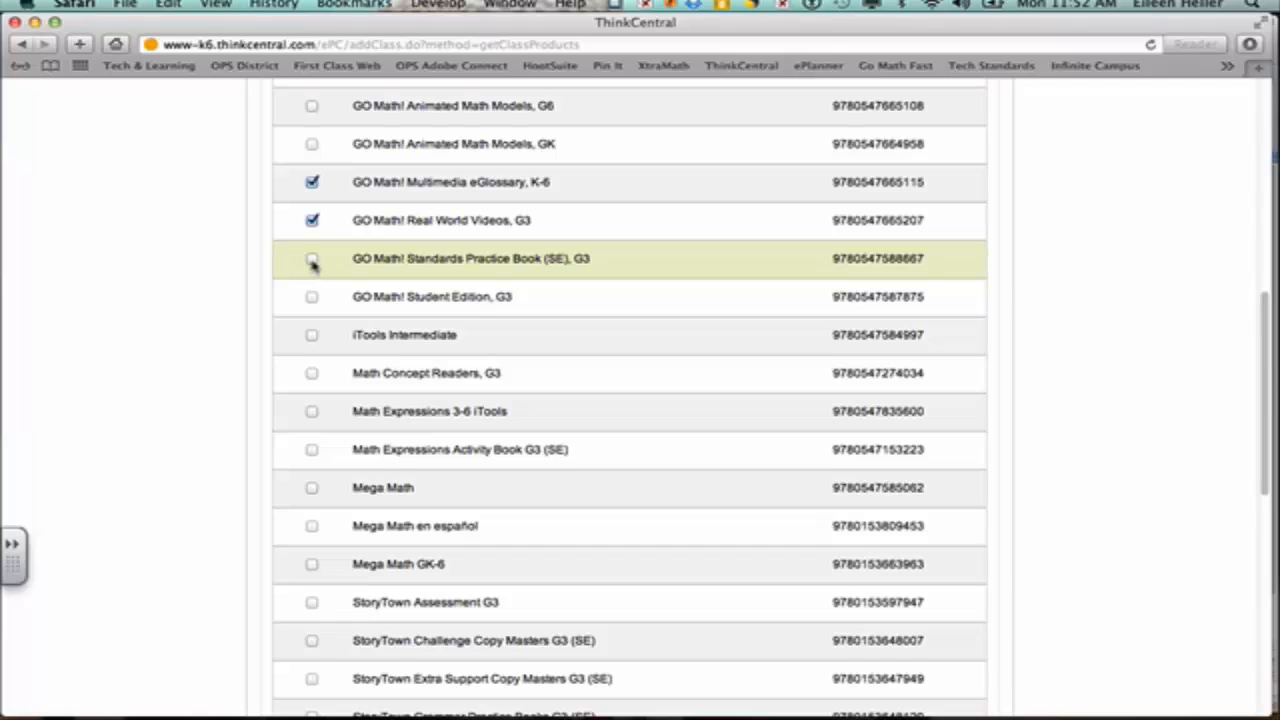
click(313, 260)
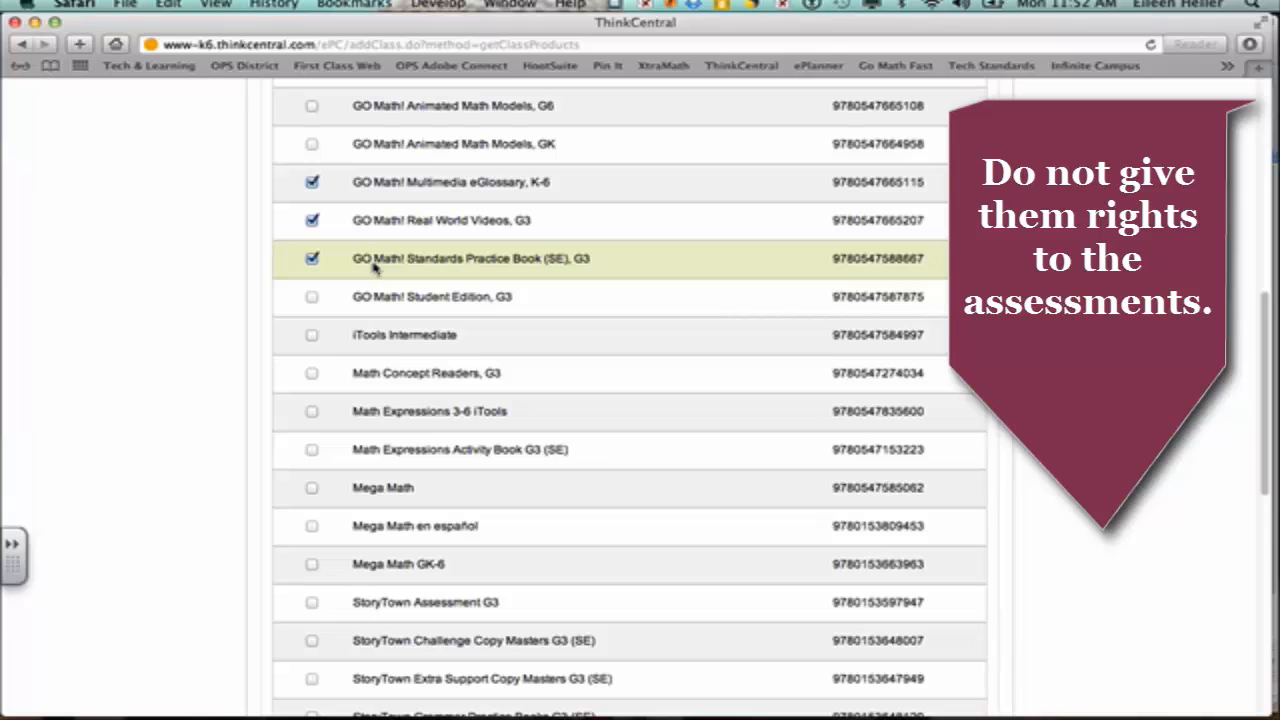
click(311, 298)
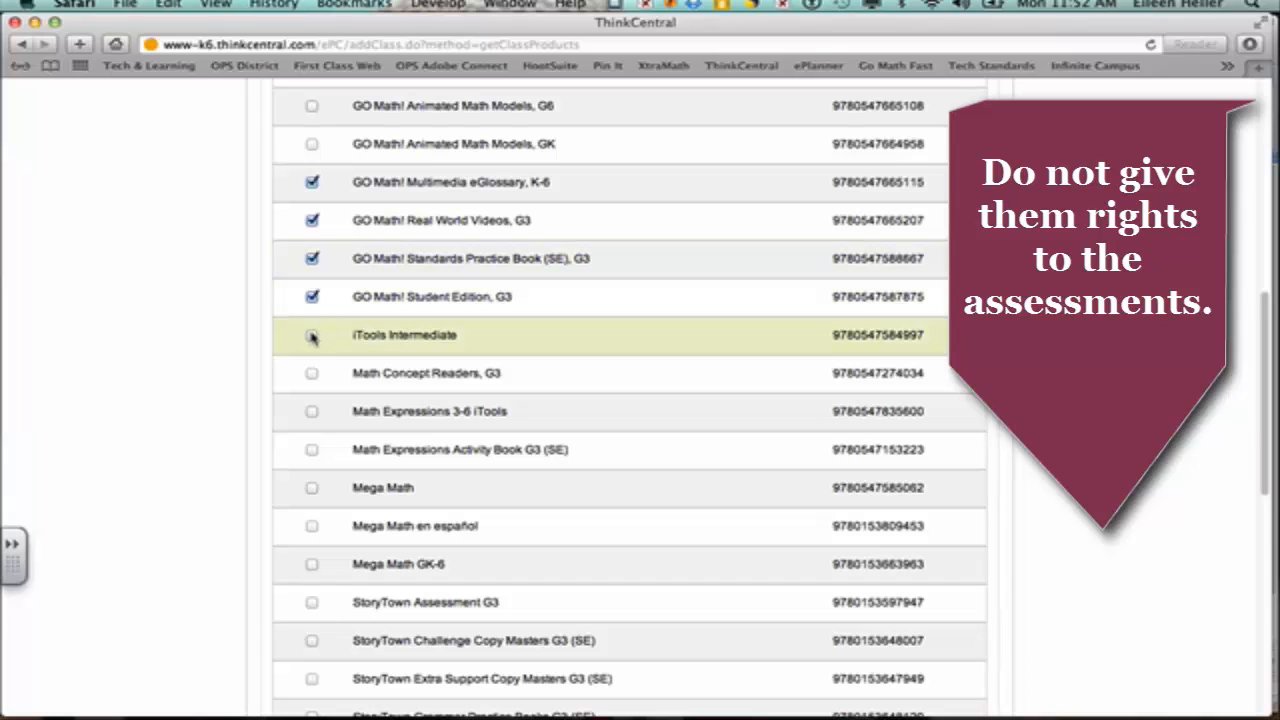
click(312, 336)
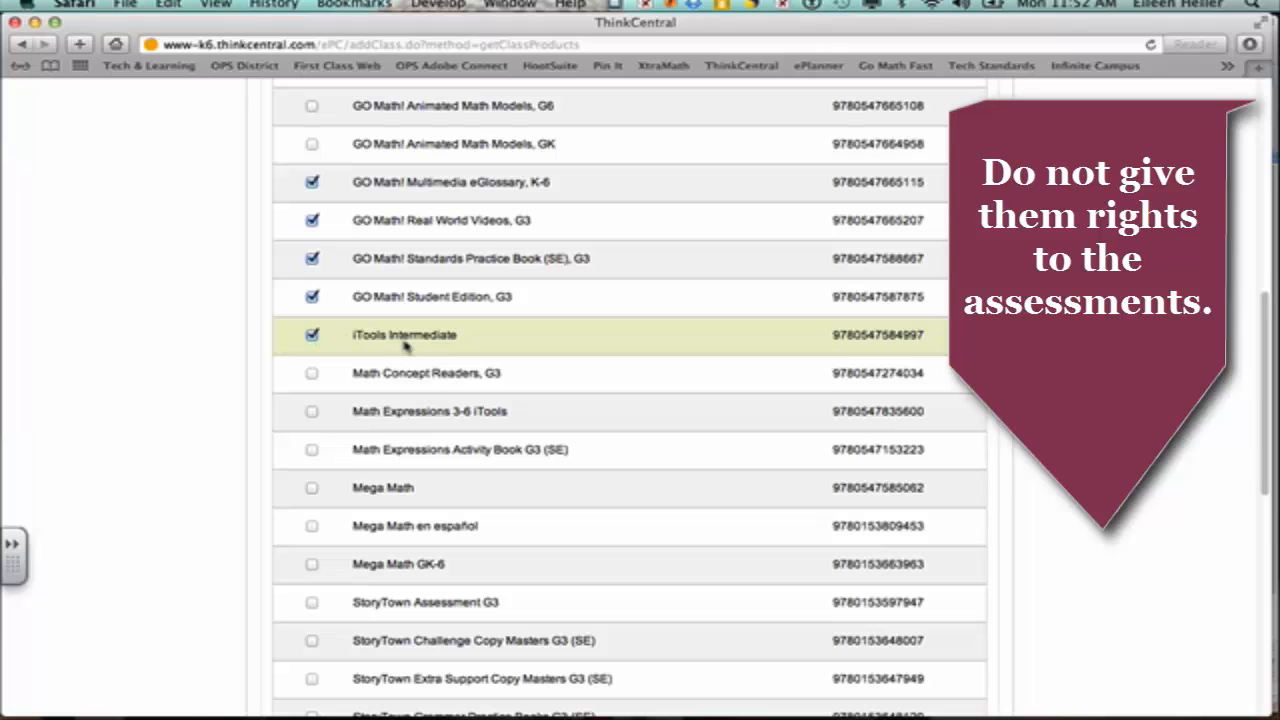
click(312, 373)
Step: Include Math Expressions 3-6 iTools, Math Expressions Activity Book G3 (SE) and Mega Math
scroll(350, 373, down, 1)
scroll(350, 373, down, 3)
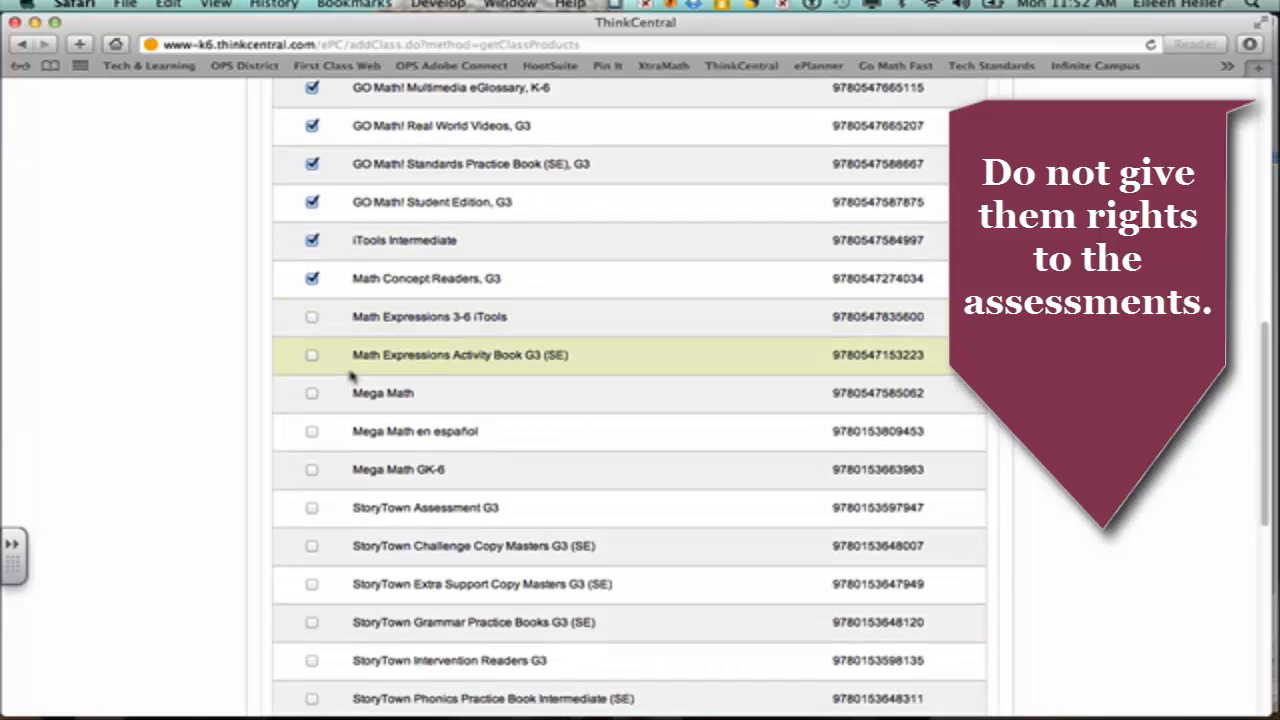
click(312, 317)
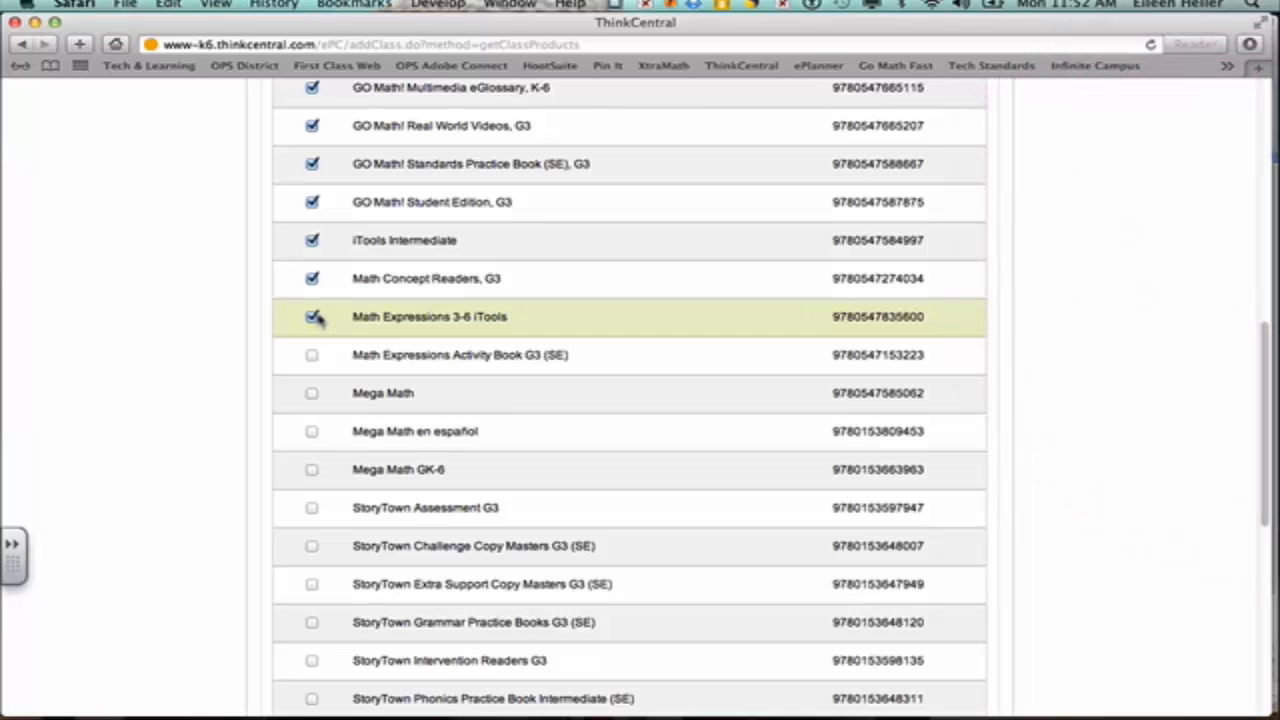
scroll(370, 333, down, 3)
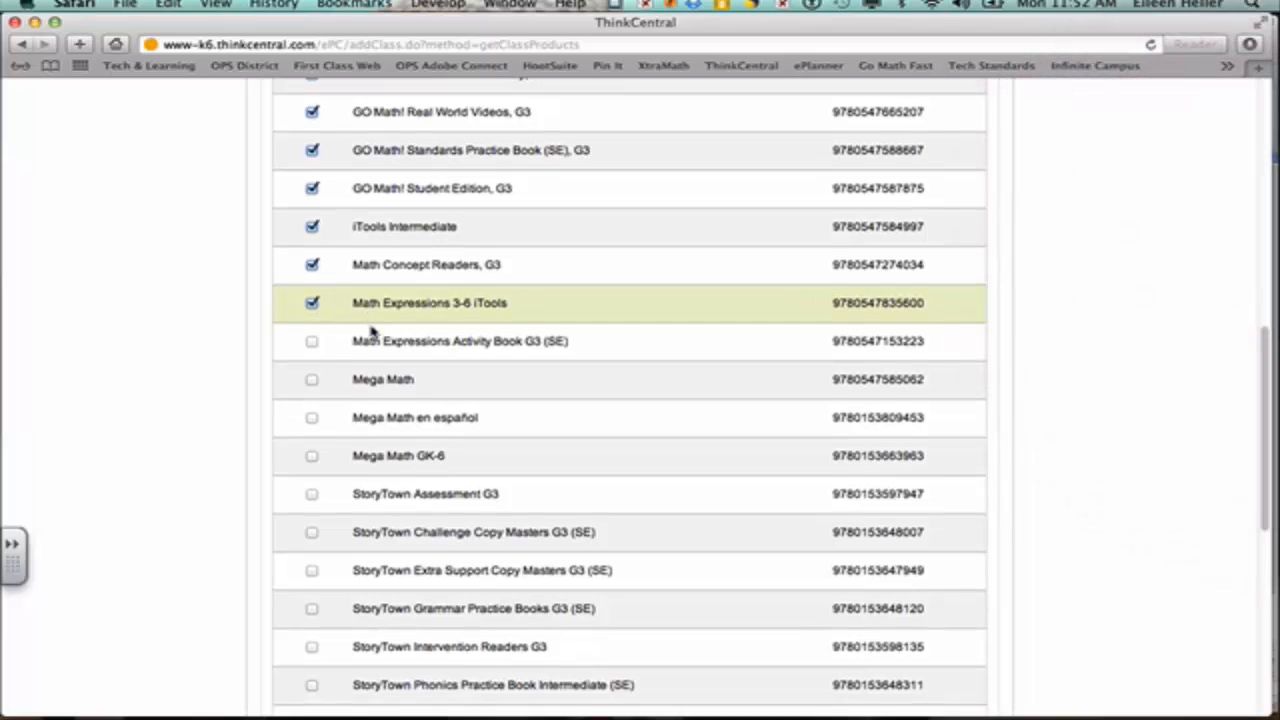
click(312, 285)
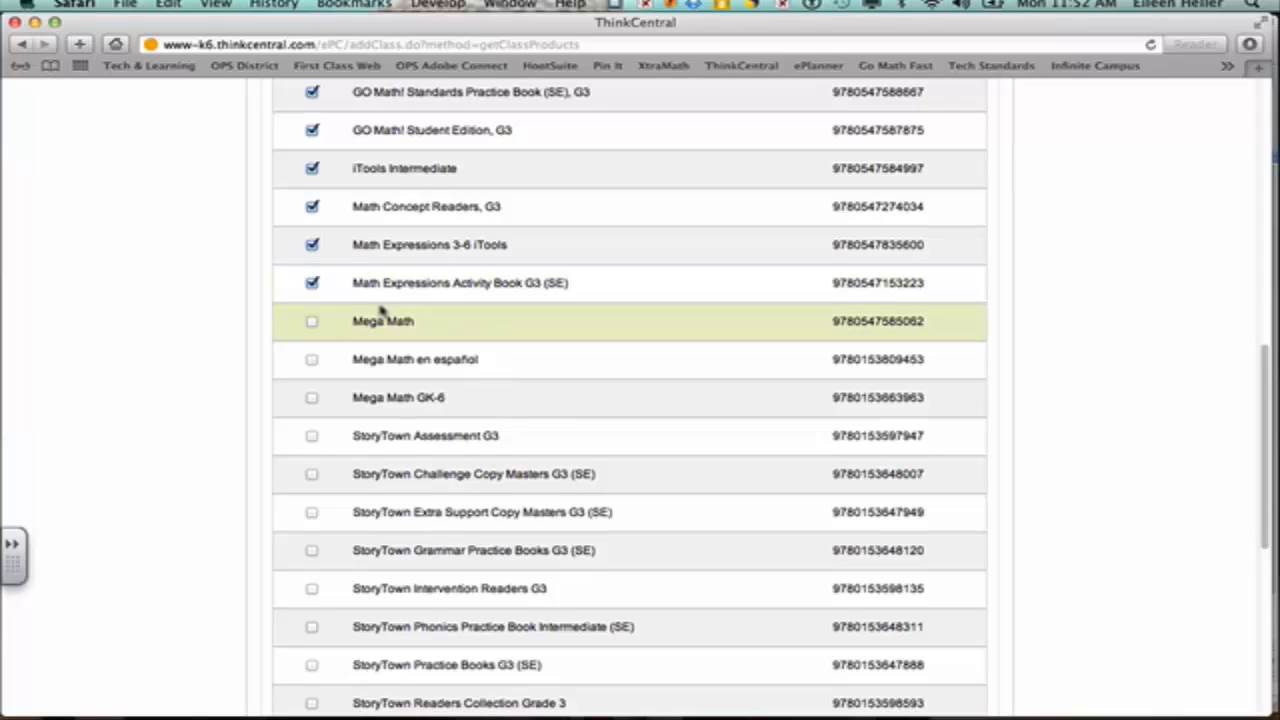
click(312, 322)
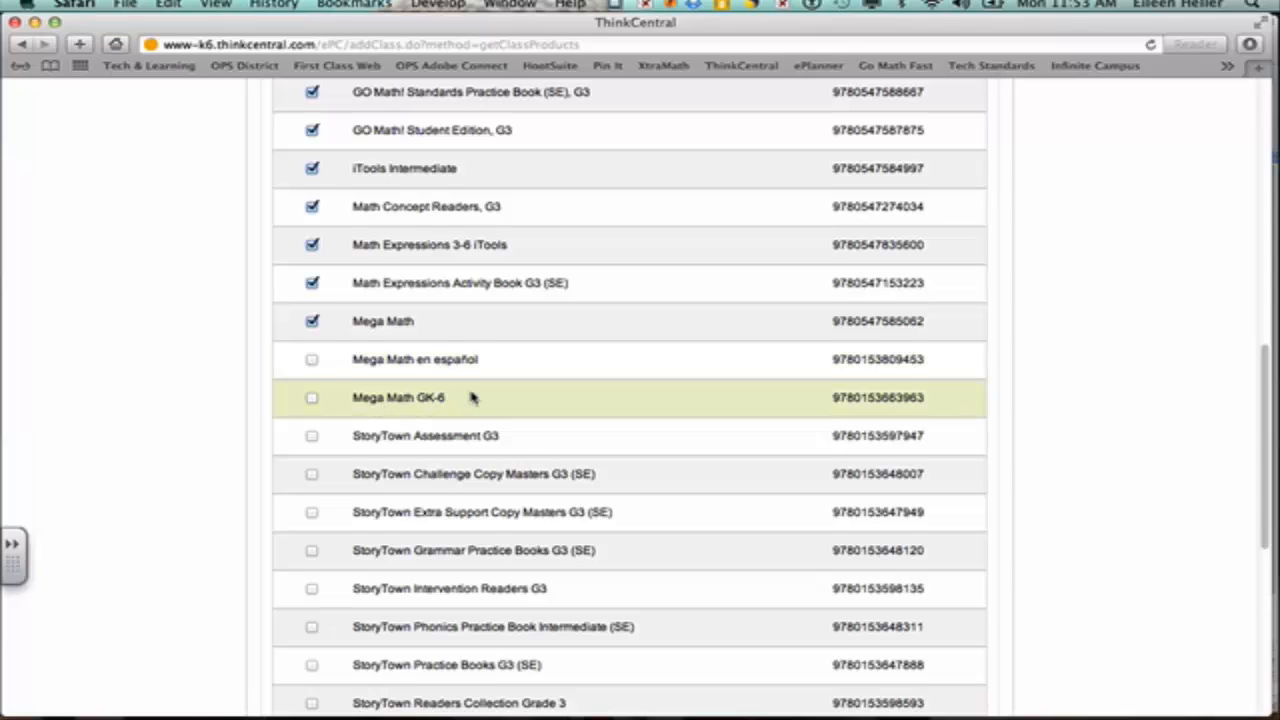
Step: Include StoryTown Grammar Practice Books, Intervention Readers, Phonics Practice Book Intermediate and Practice Books G3
scroll(473, 397, down, 5)
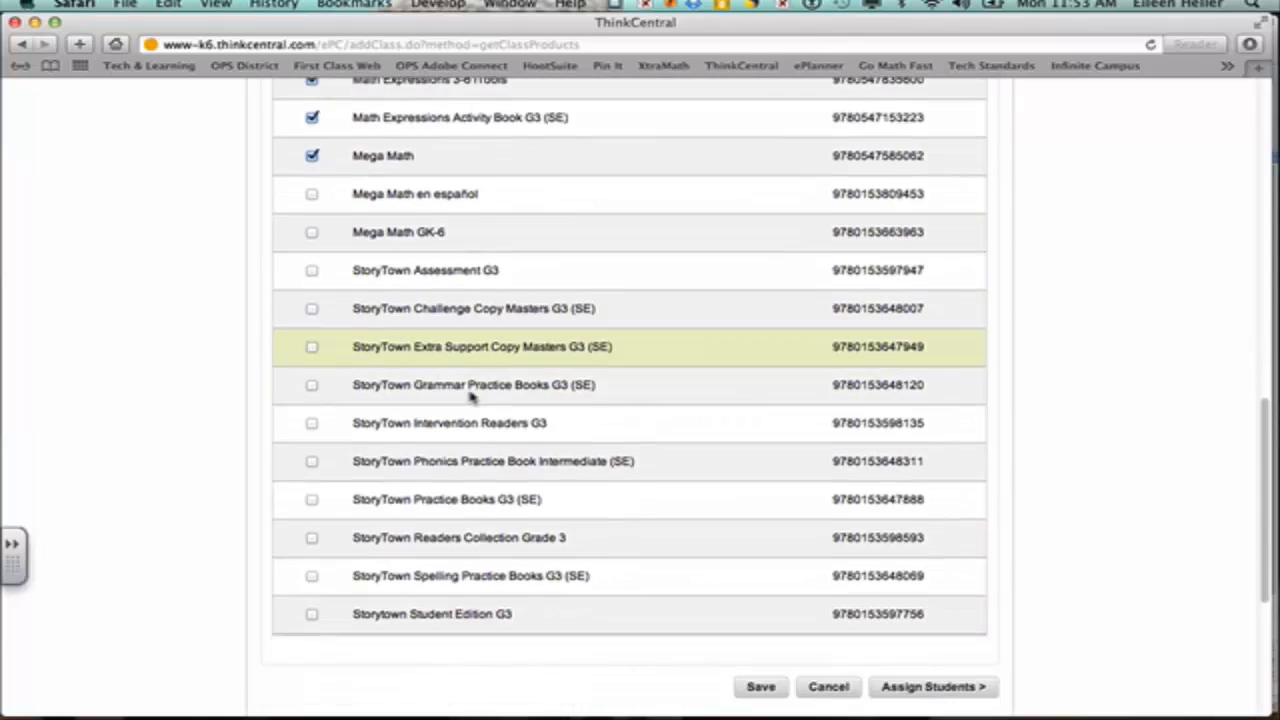
scroll(473, 397, down, 2)
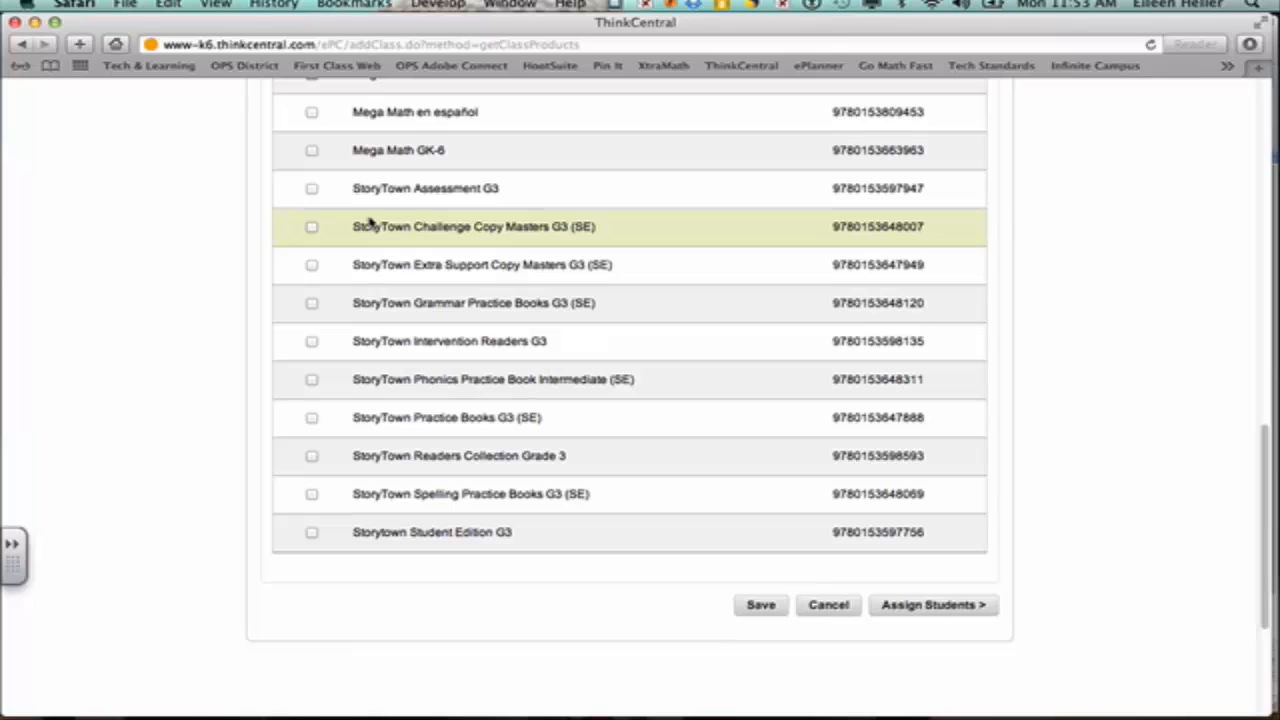
click(311, 303)
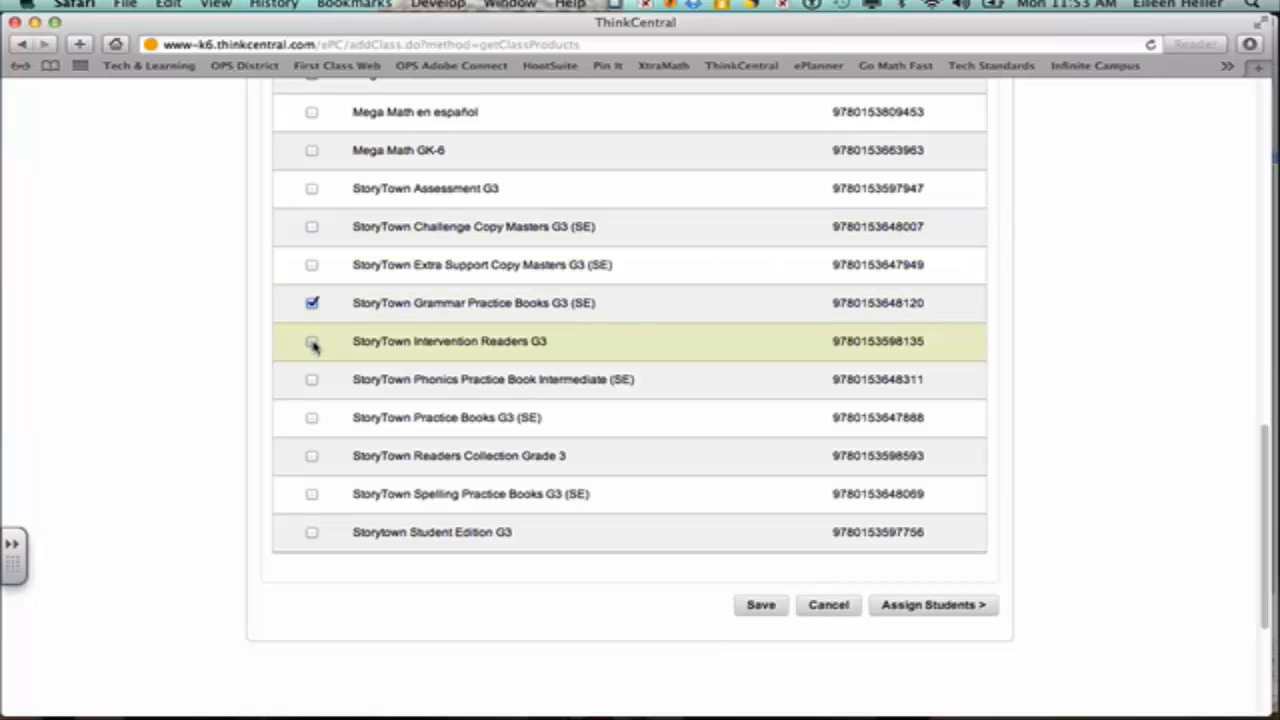
click(312, 342)
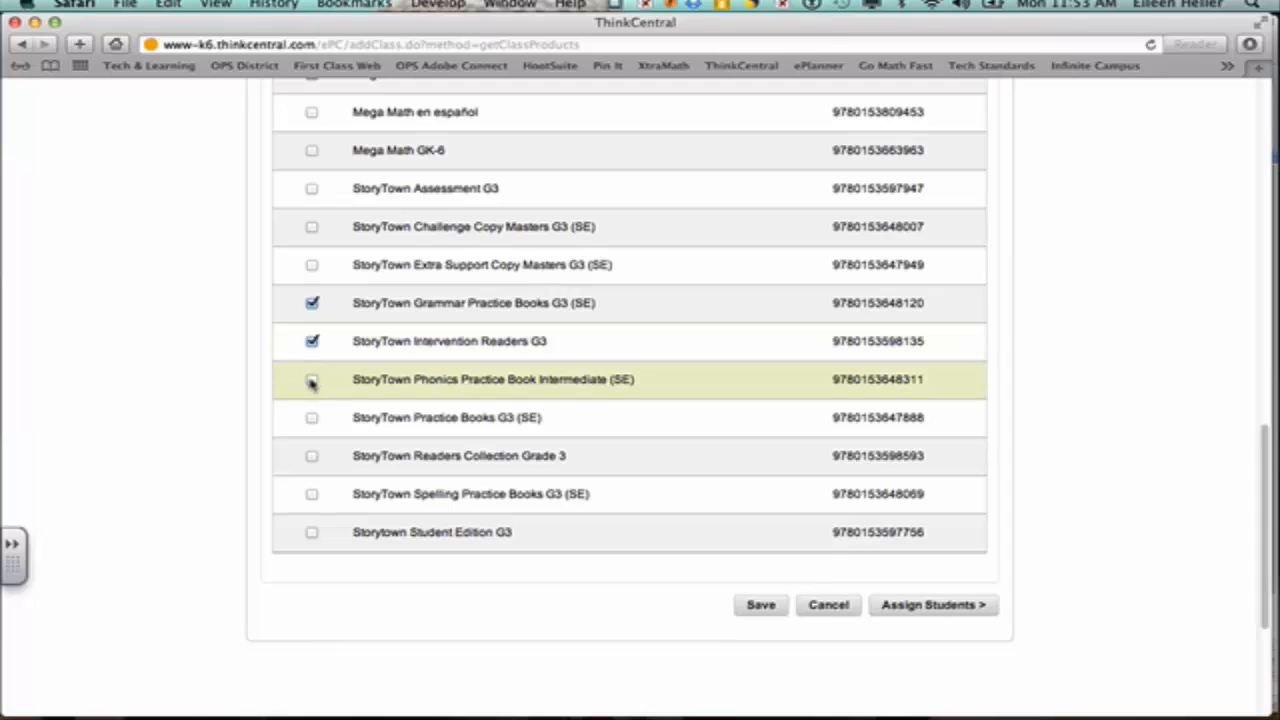
click(311, 379)
click(312, 418)
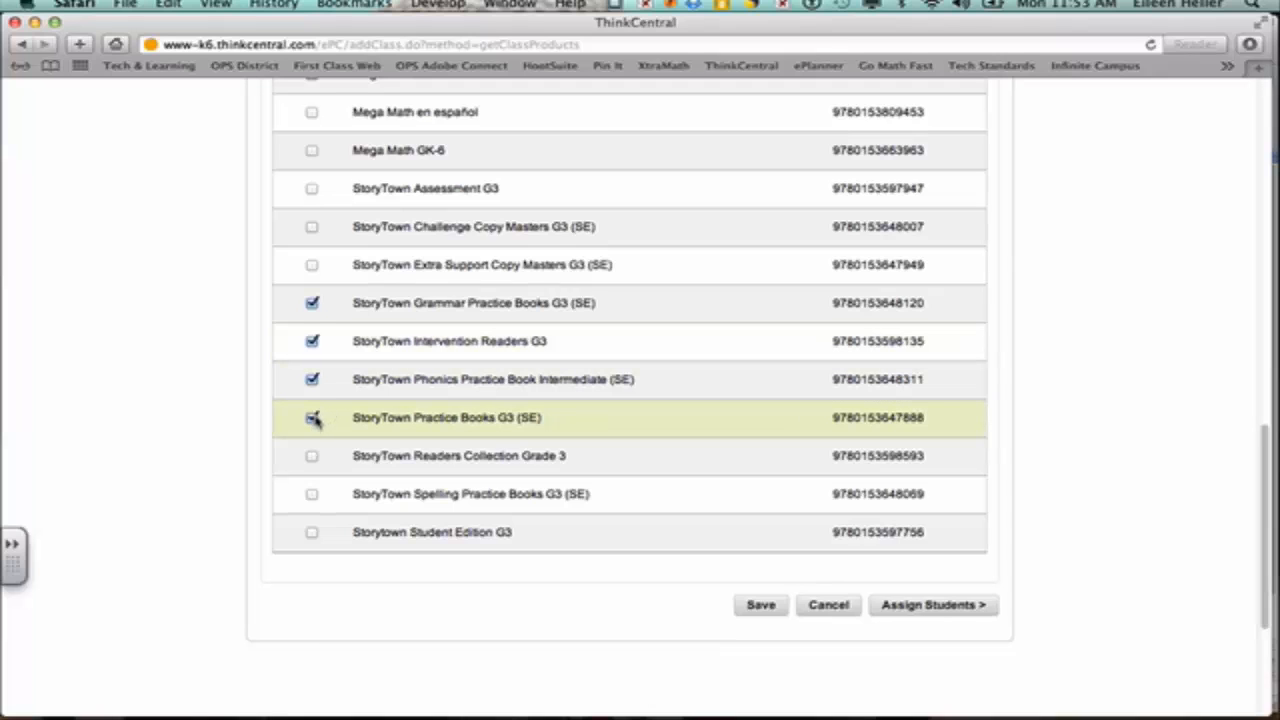
Step: Include StoryTown Readers Collection, Spelling Practice Books and Student Edition G3, then save the library
click(312, 456)
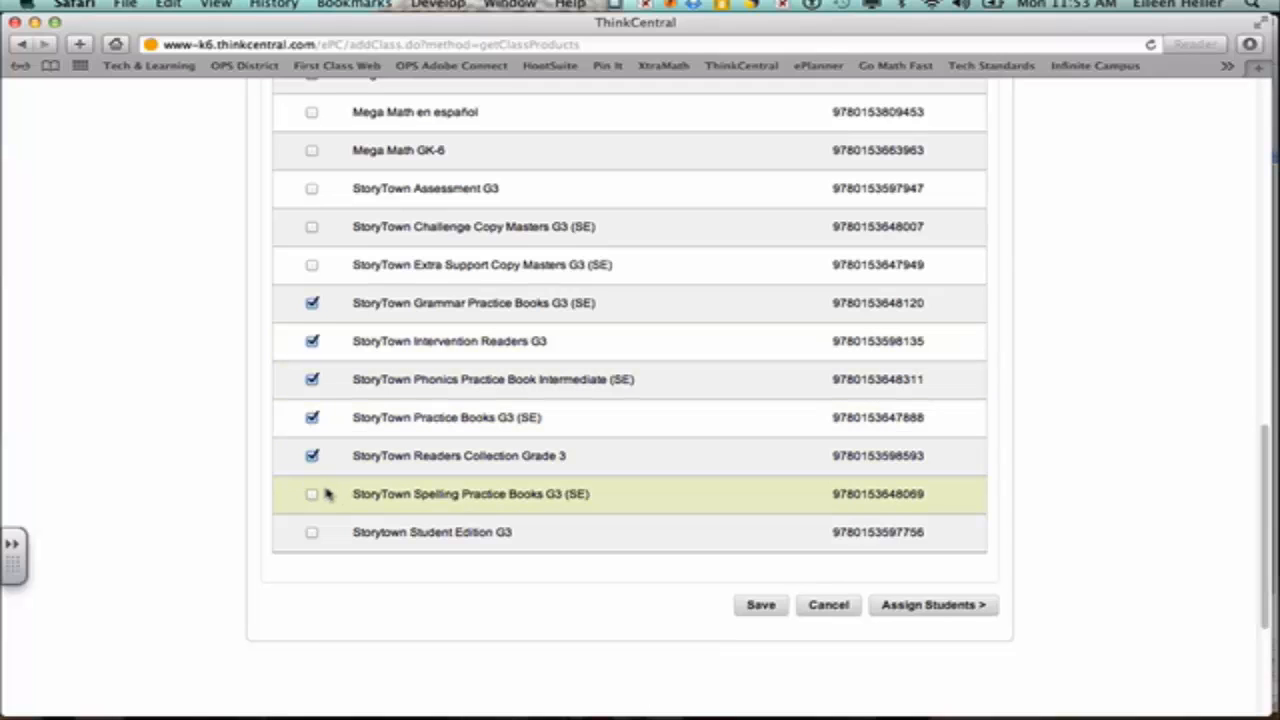
click(312, 494)
click(312, 533)
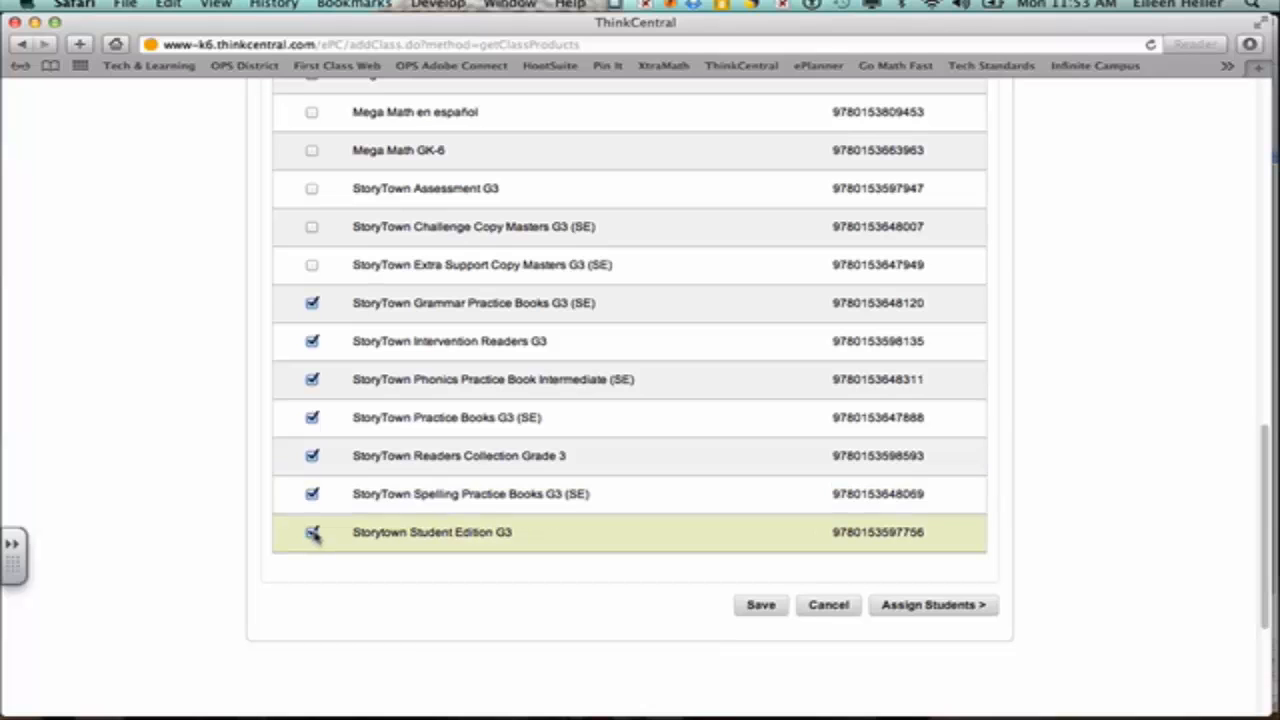
click(760, 605)
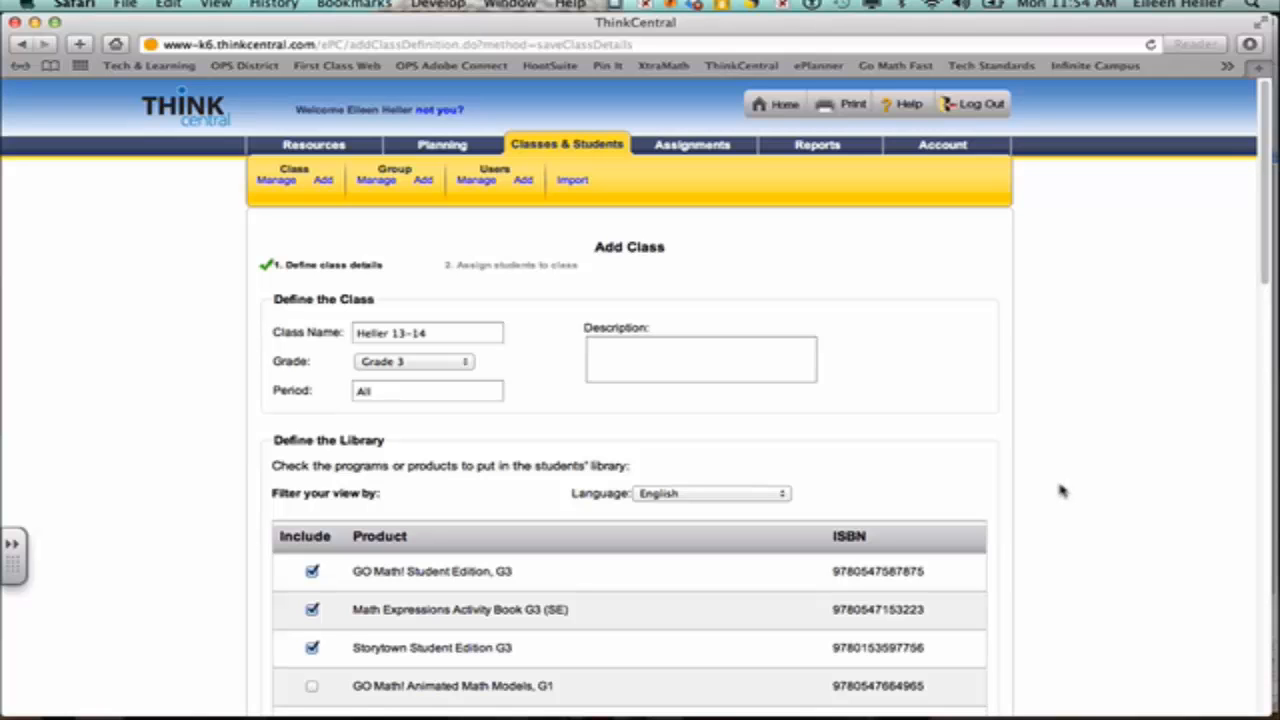
Step: Scroll to the bottom of the Add Class page and continue to Assign Students
scroll(1062, 490, down, 5)
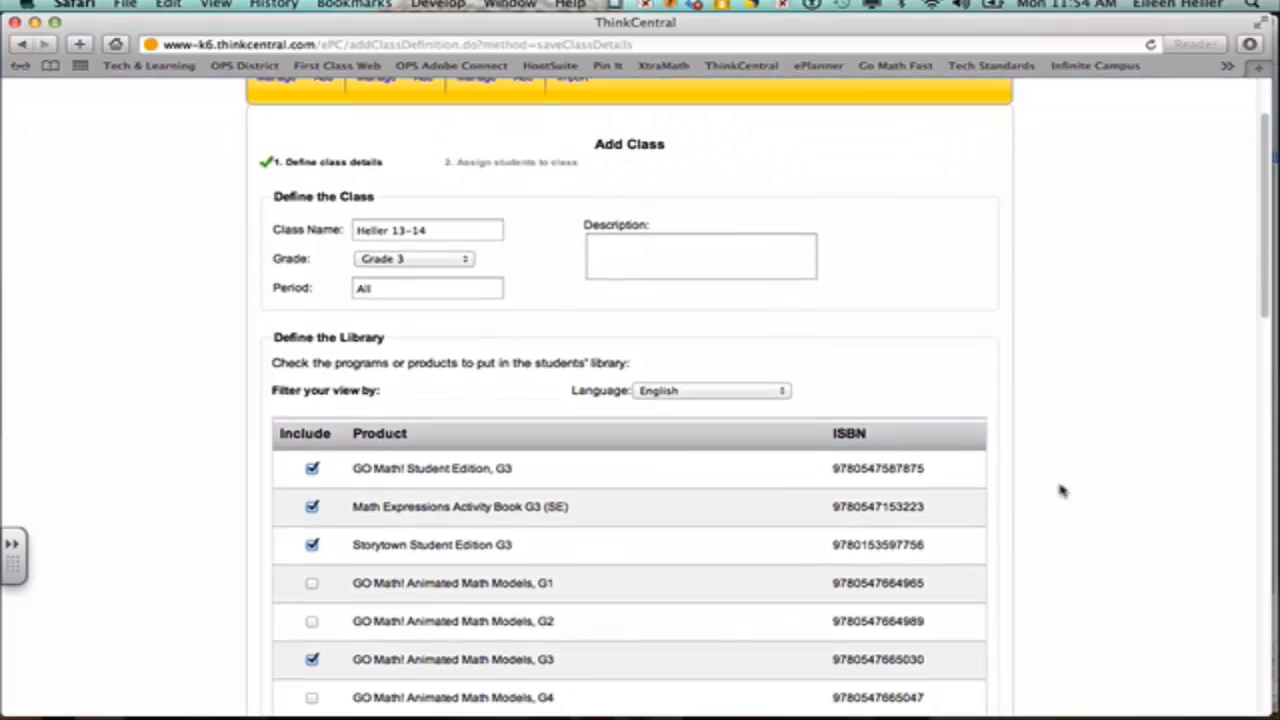
scroll(1062, 490, down, 8)
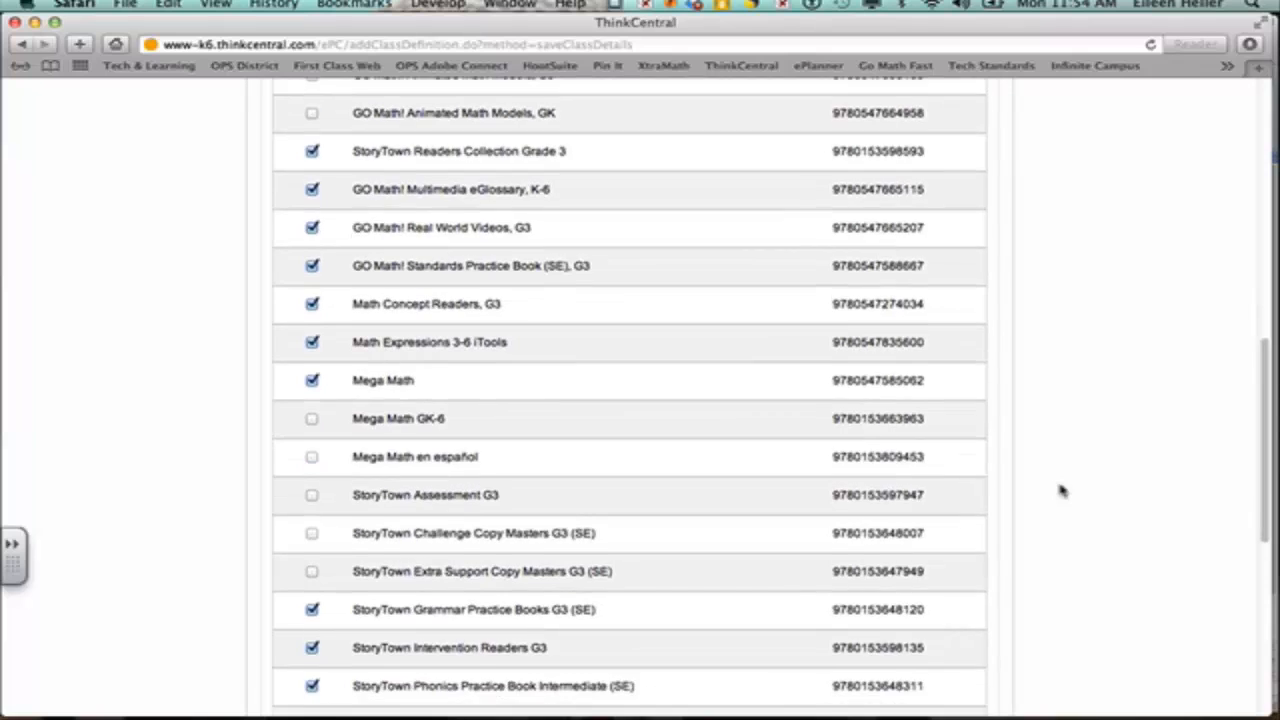
scroll(1062, 490, down, 3)
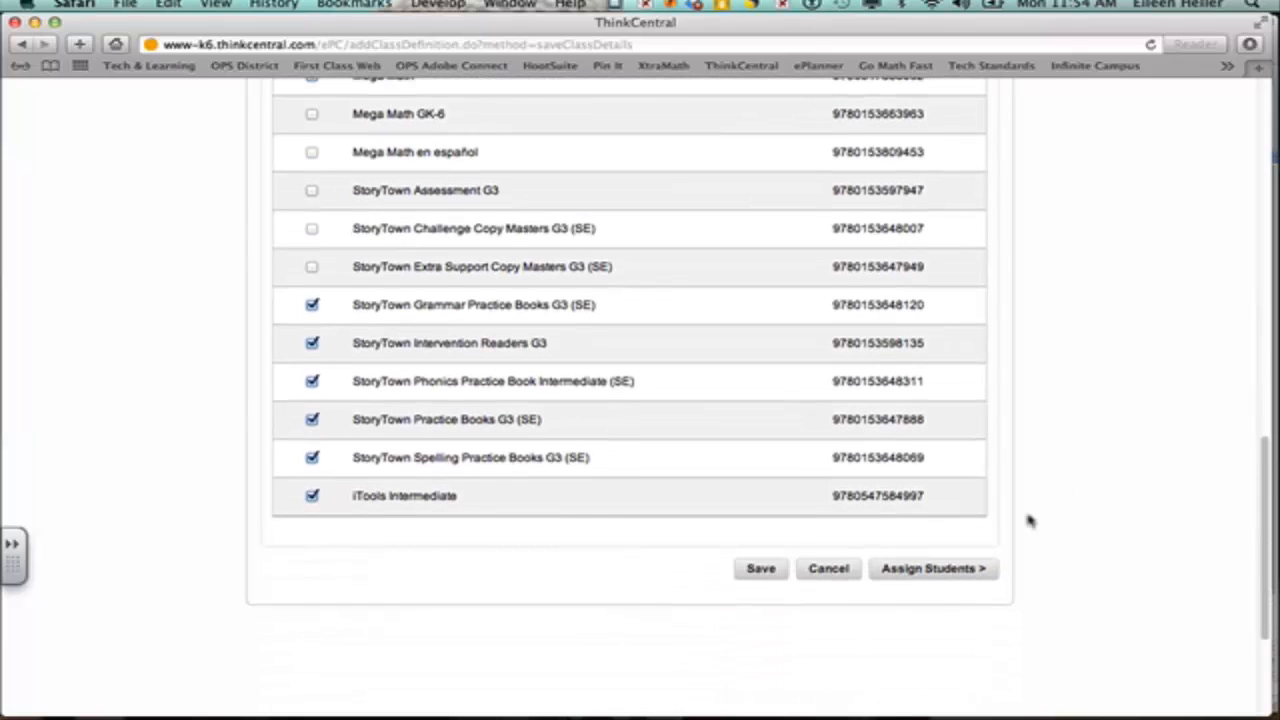
click(948, 572)
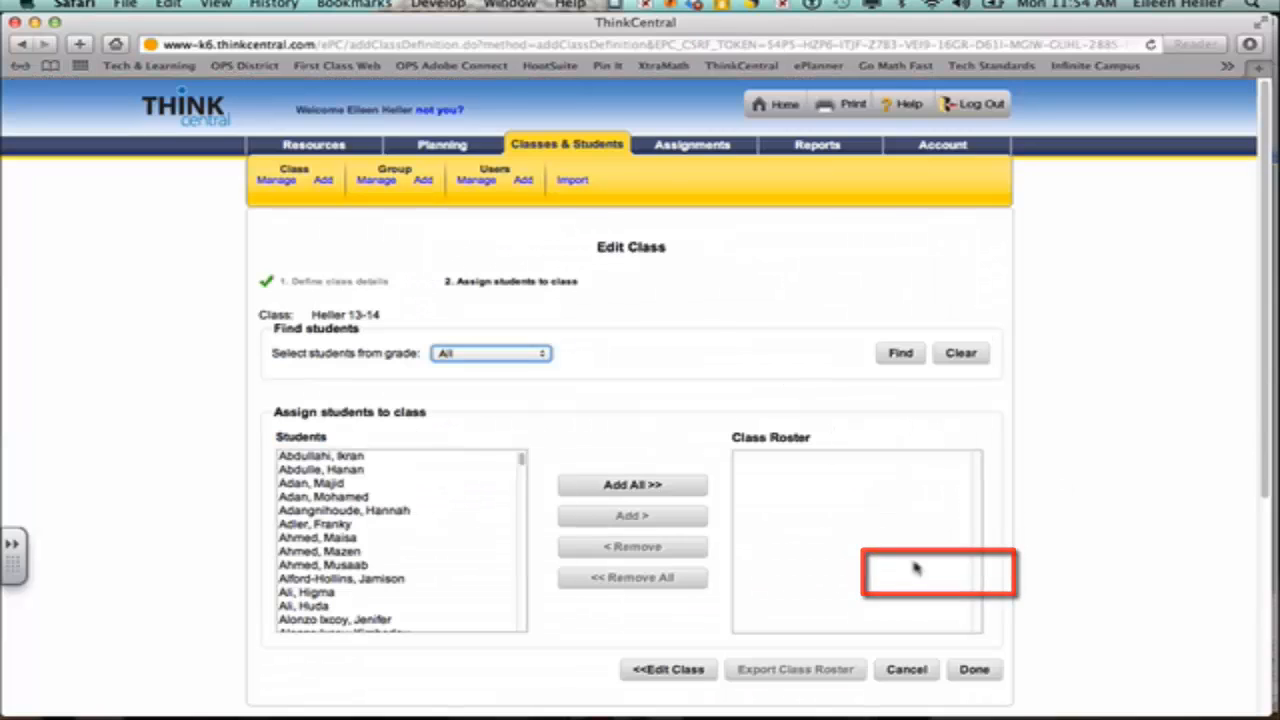
Step: Filter the available students to Grade 3 and fetch the list
click(484, 356)
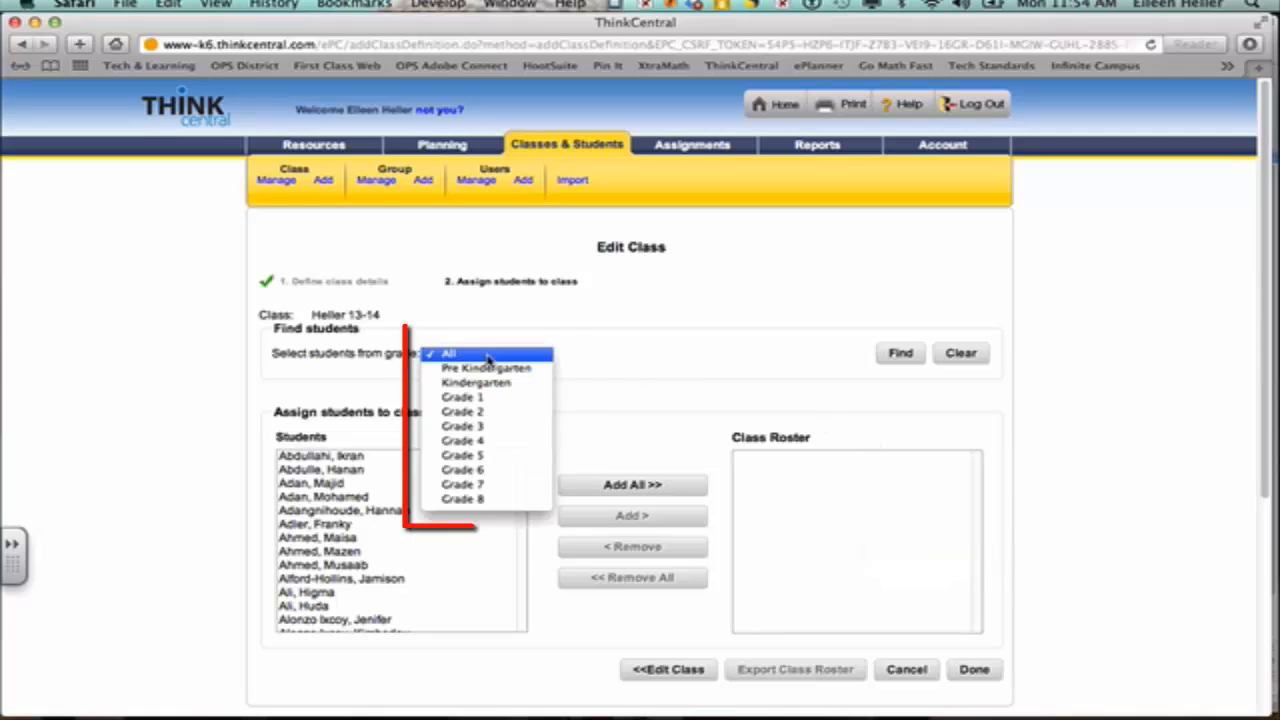
click(493, 427)
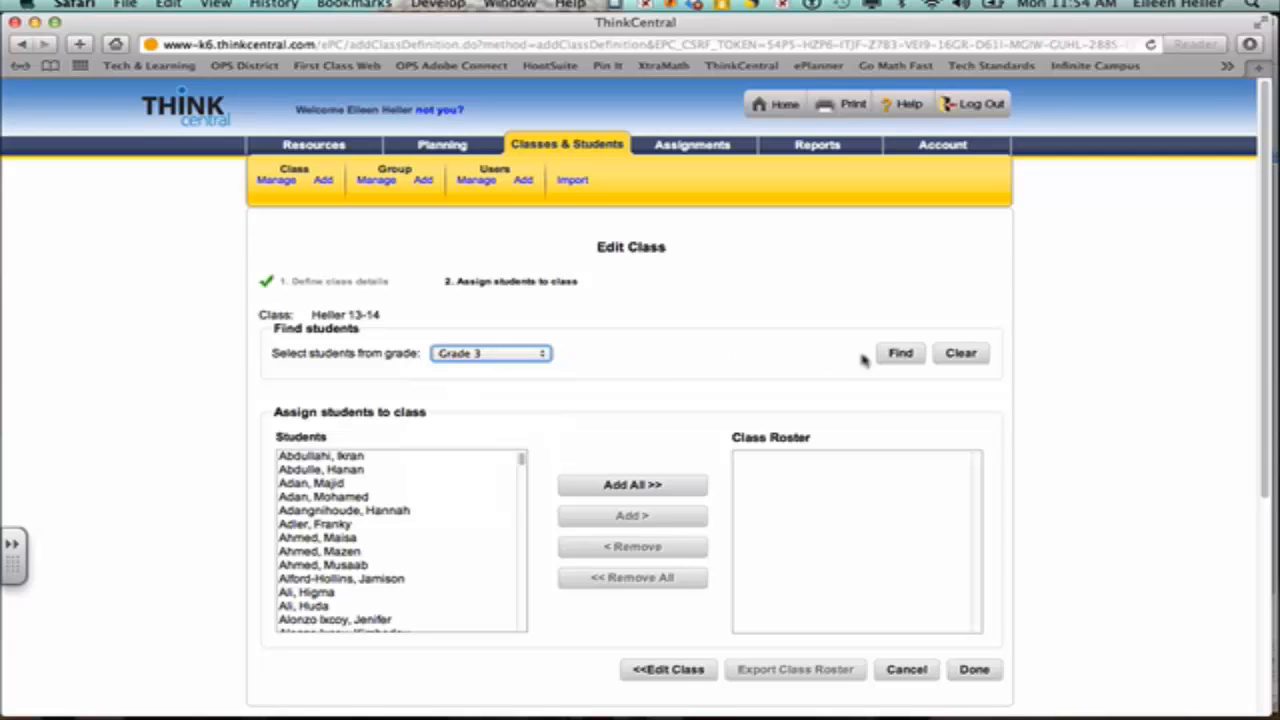
click(898, 358)
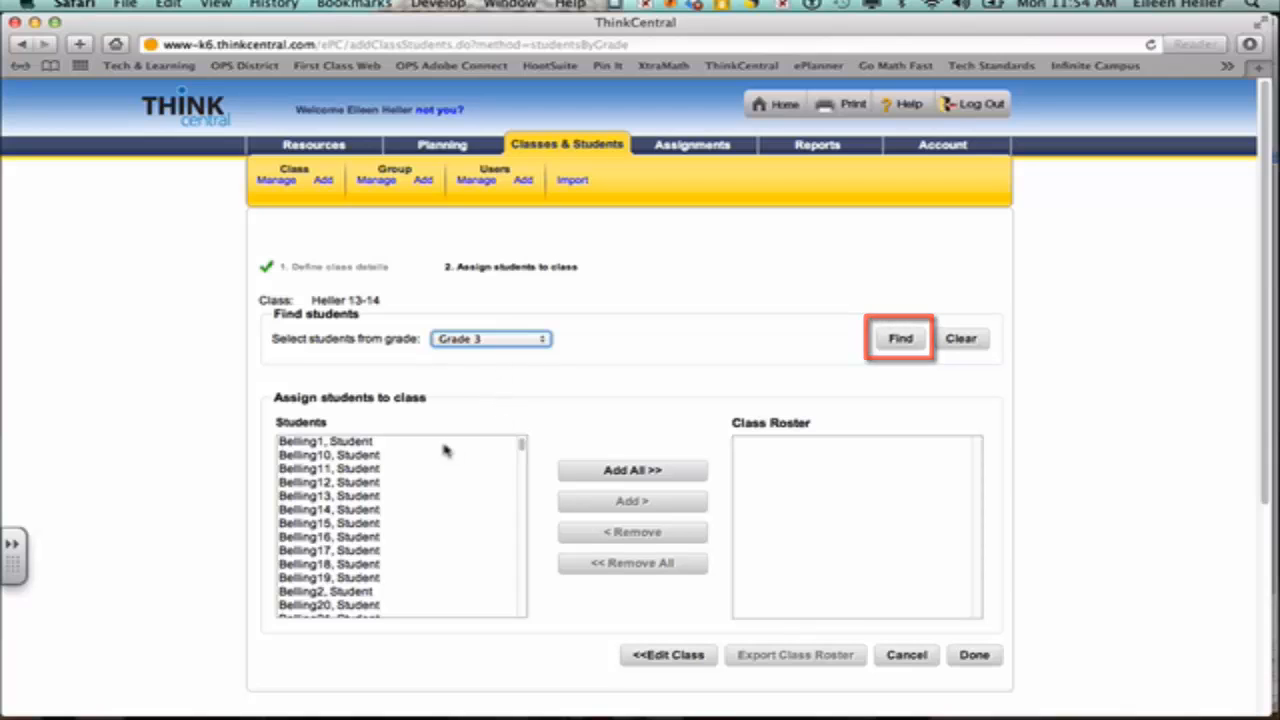
Step: Browse the Grade 3 student list and select a student
click(305, 446)
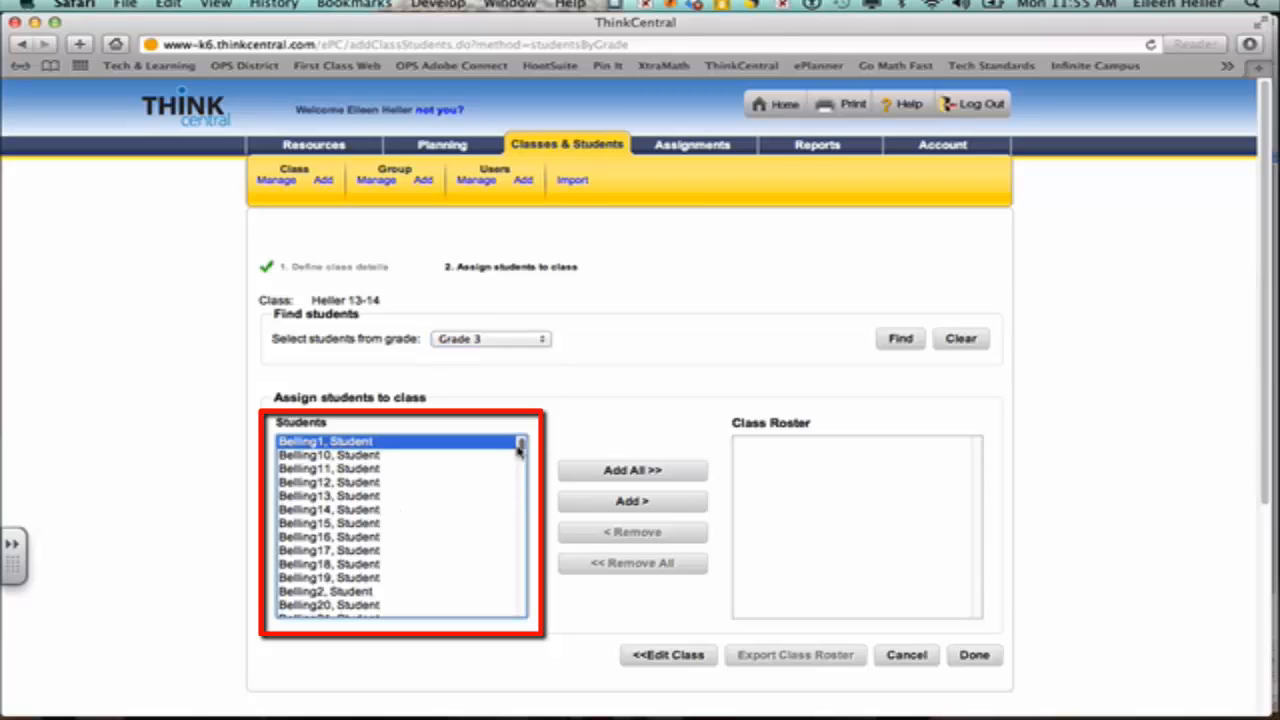
drag(521, 446, 508, 600)
scroll(508, 600, down, 4)
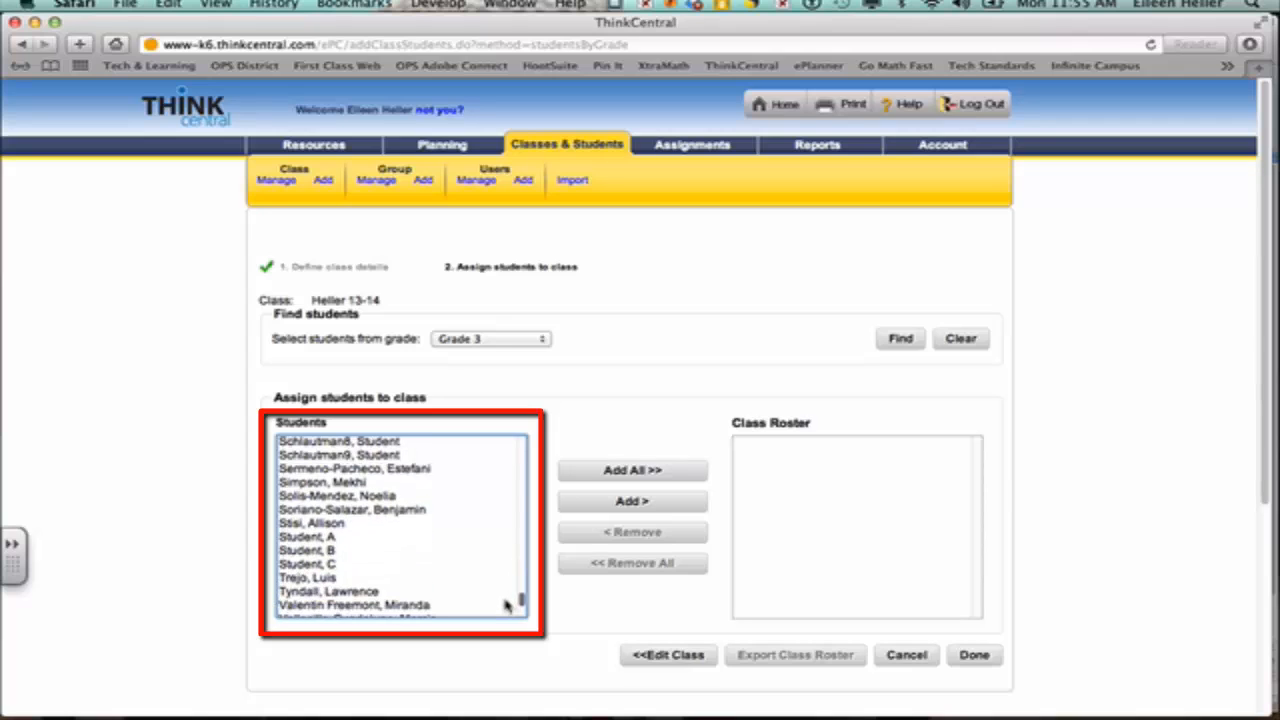
click(336, 484)
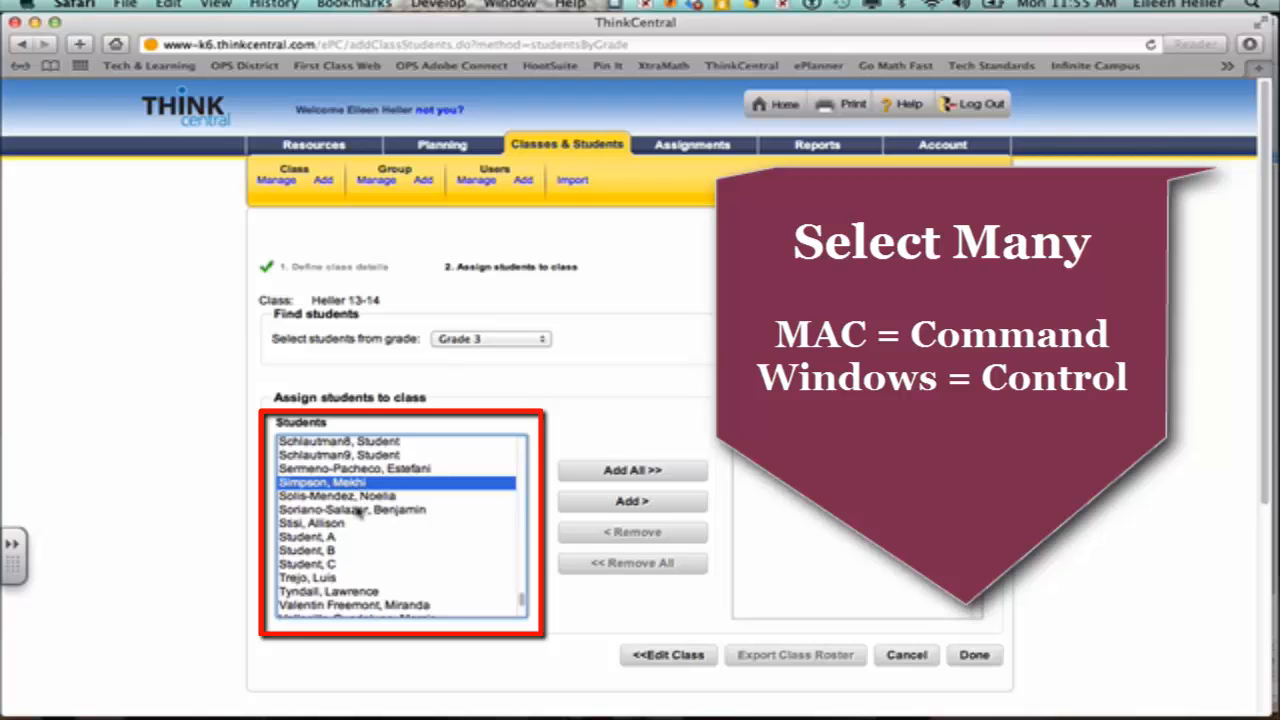
Step: Select Student A, Student B and Student C and add them to the roster
super+click(356, 510)
super+click(348, 564)
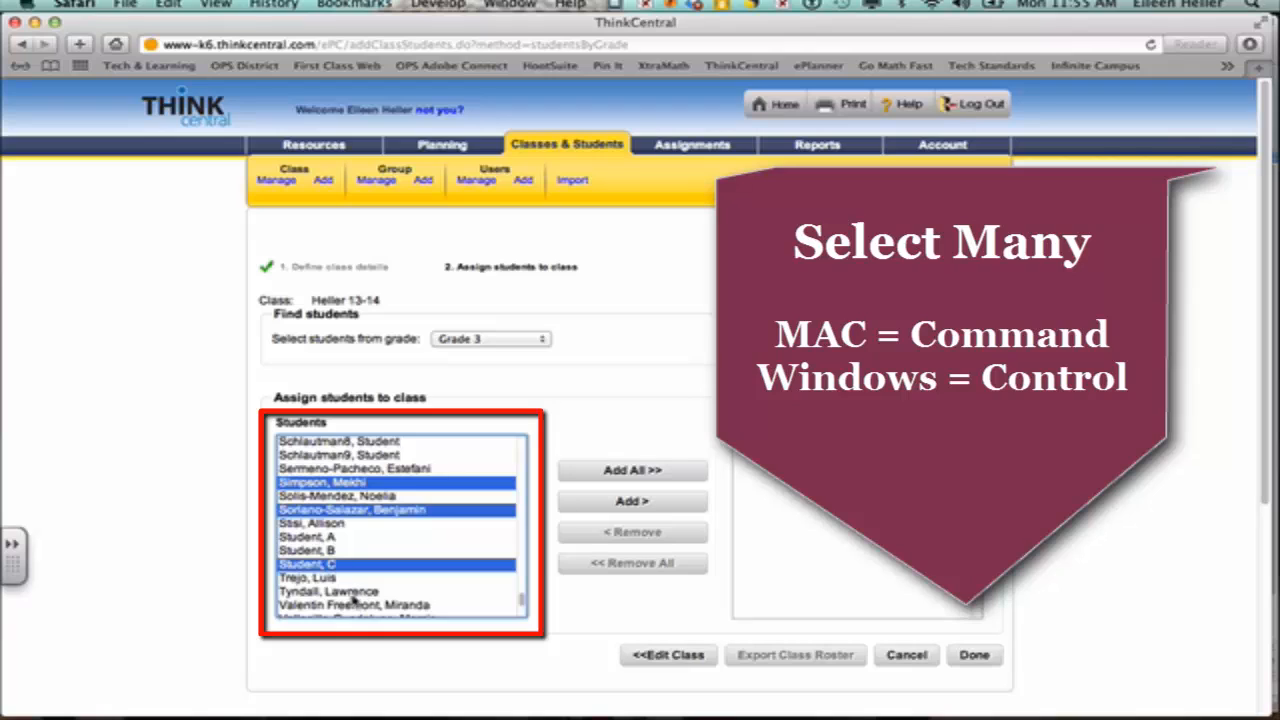
super+click(358, 605)
super+click(366, 512)
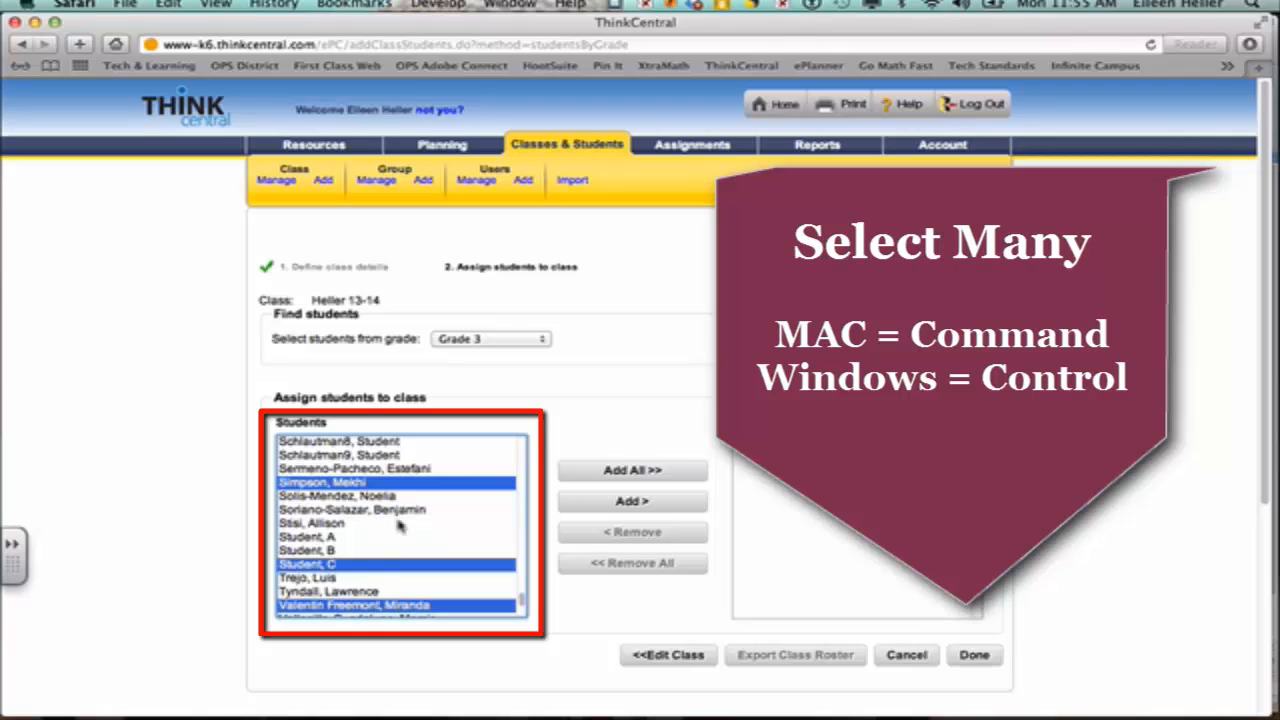
super+click(400, 486)
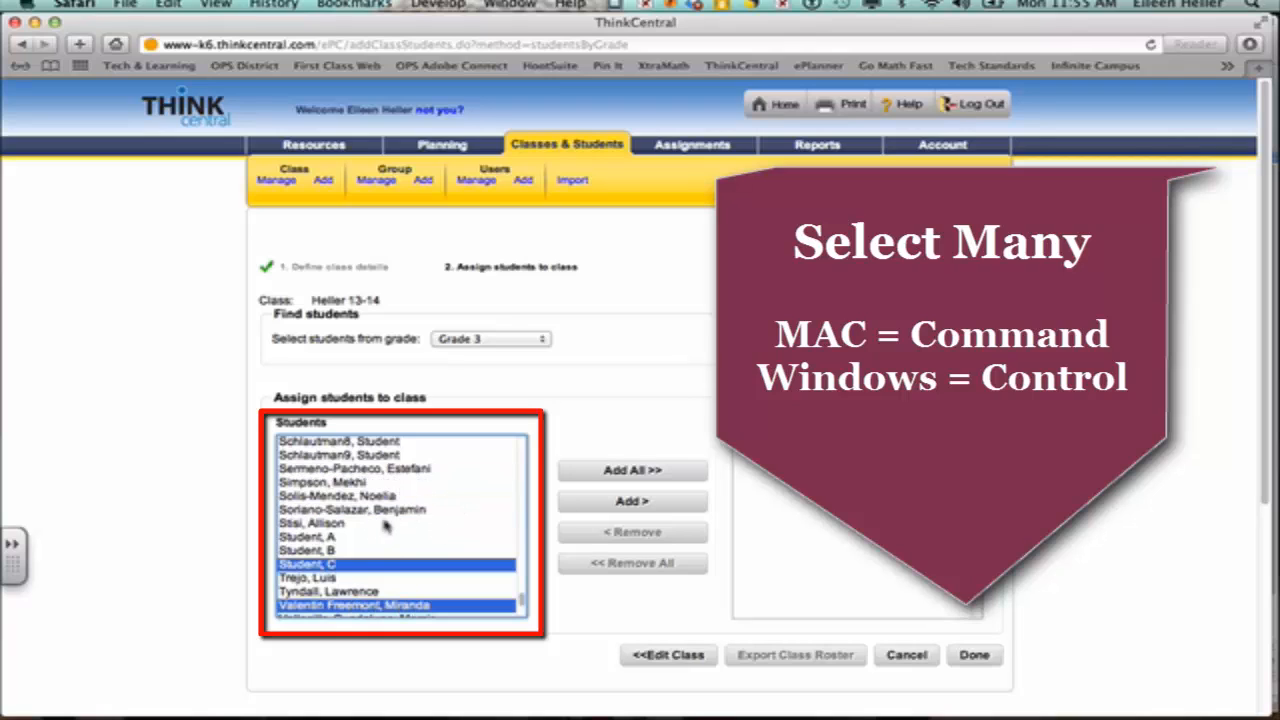
super+click(333, 538)
super+click(331, 551)
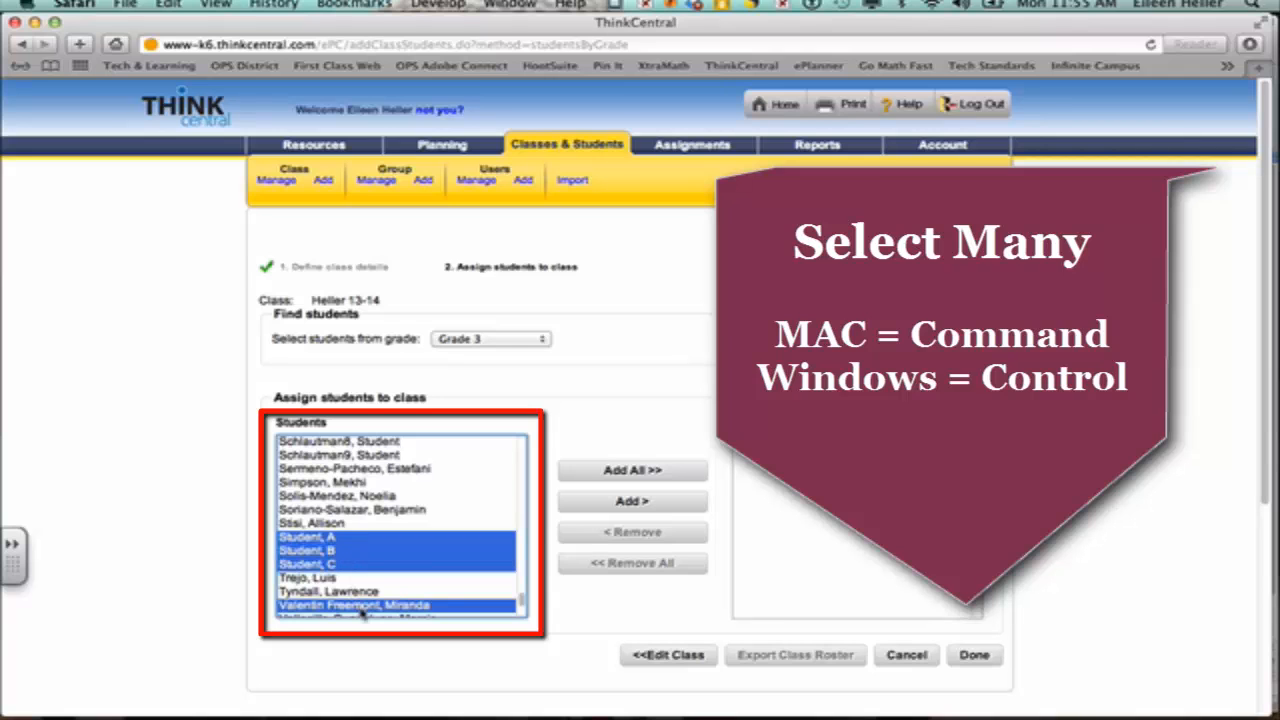
super+click(358, 605)
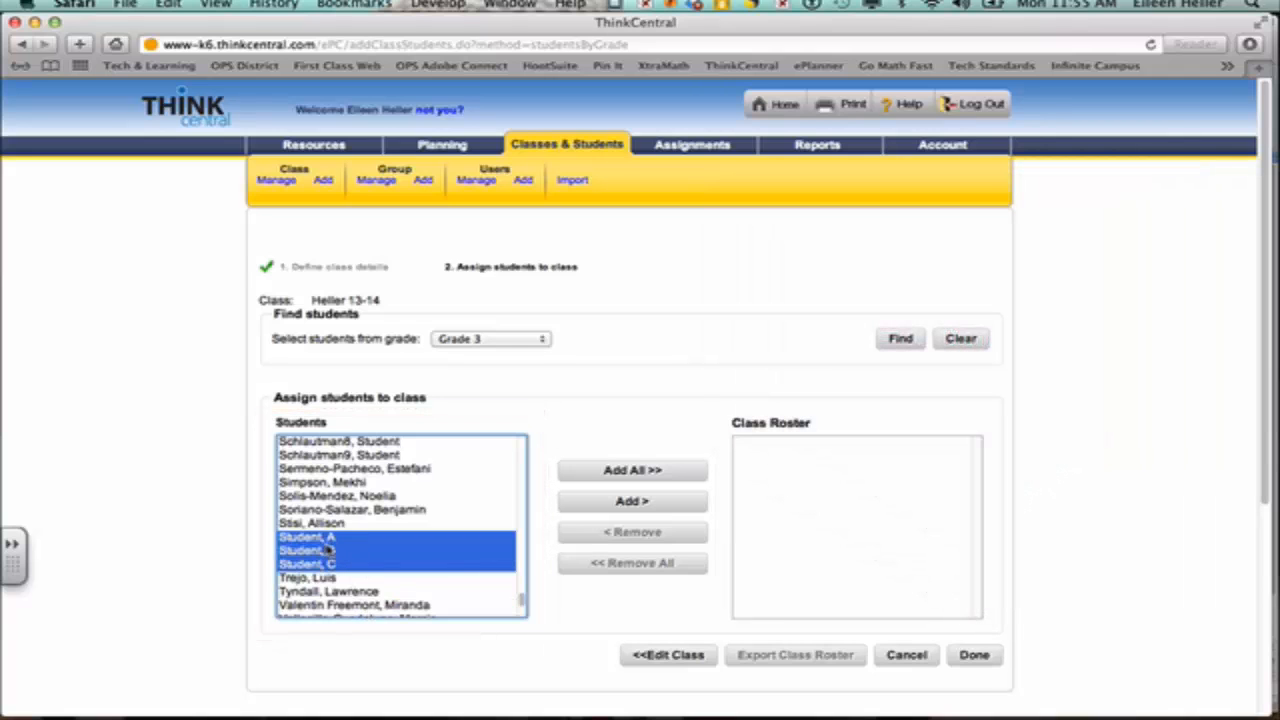
click(632, 503)
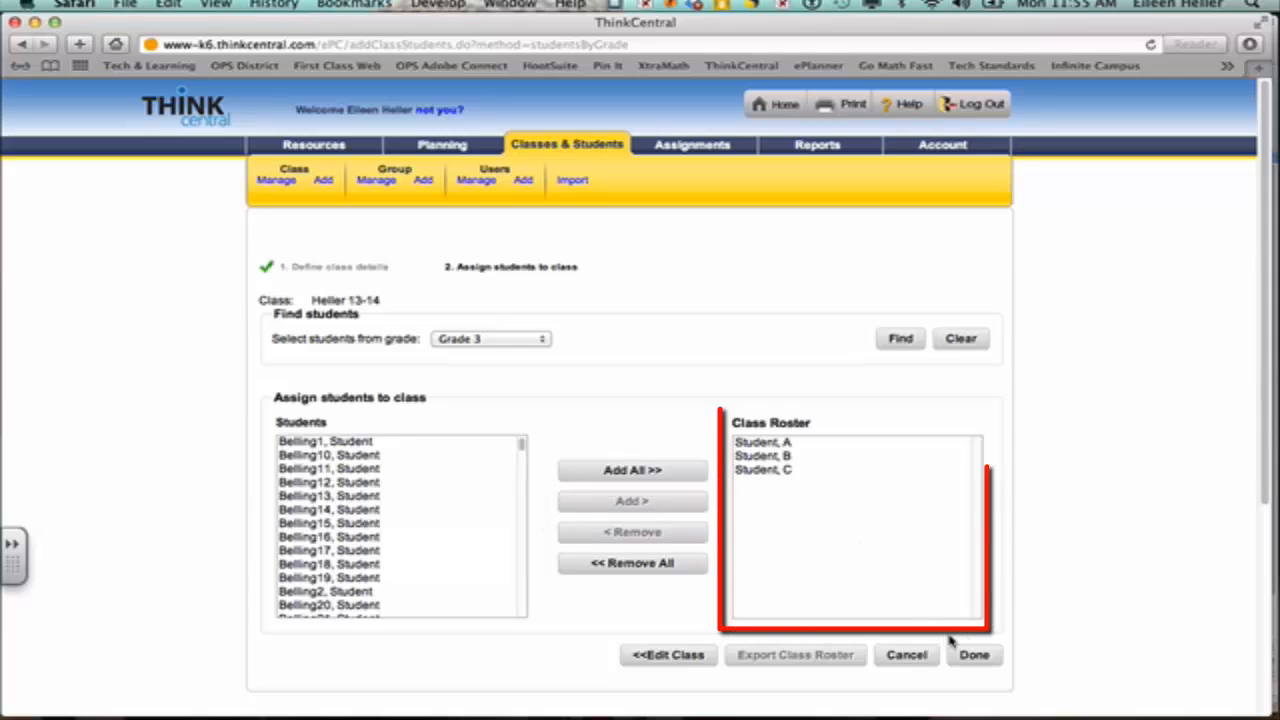
Step: Finish the roster with Done and confirm saving the class
click(972, 656)
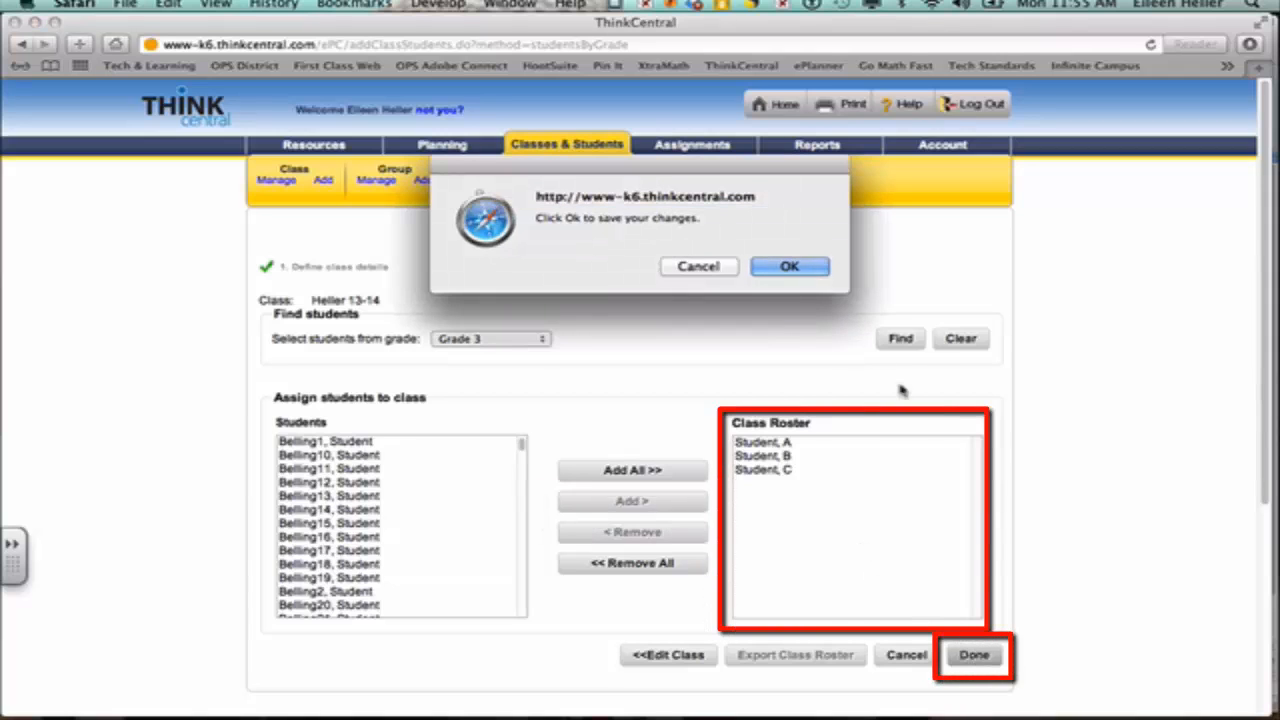
click(808, 266)
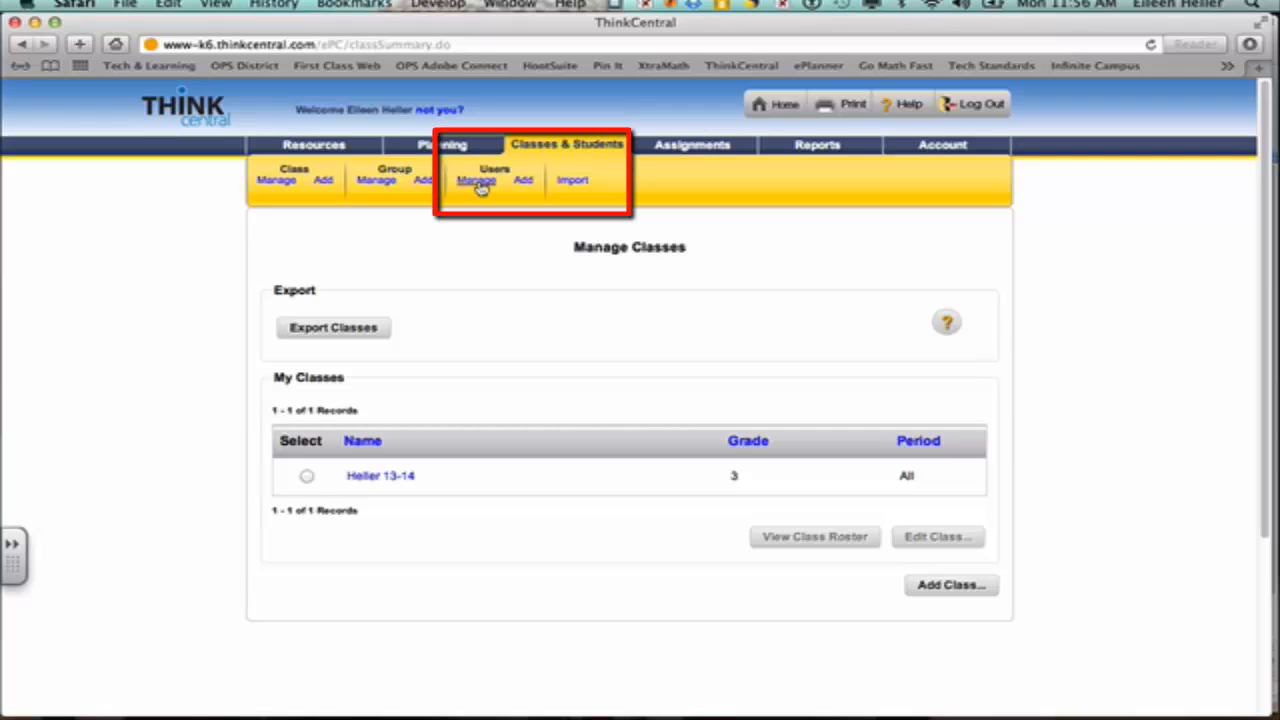
Step: Add a new user as a grade 3 student with first name 'Student' and last name 'D'
click(523, 181)
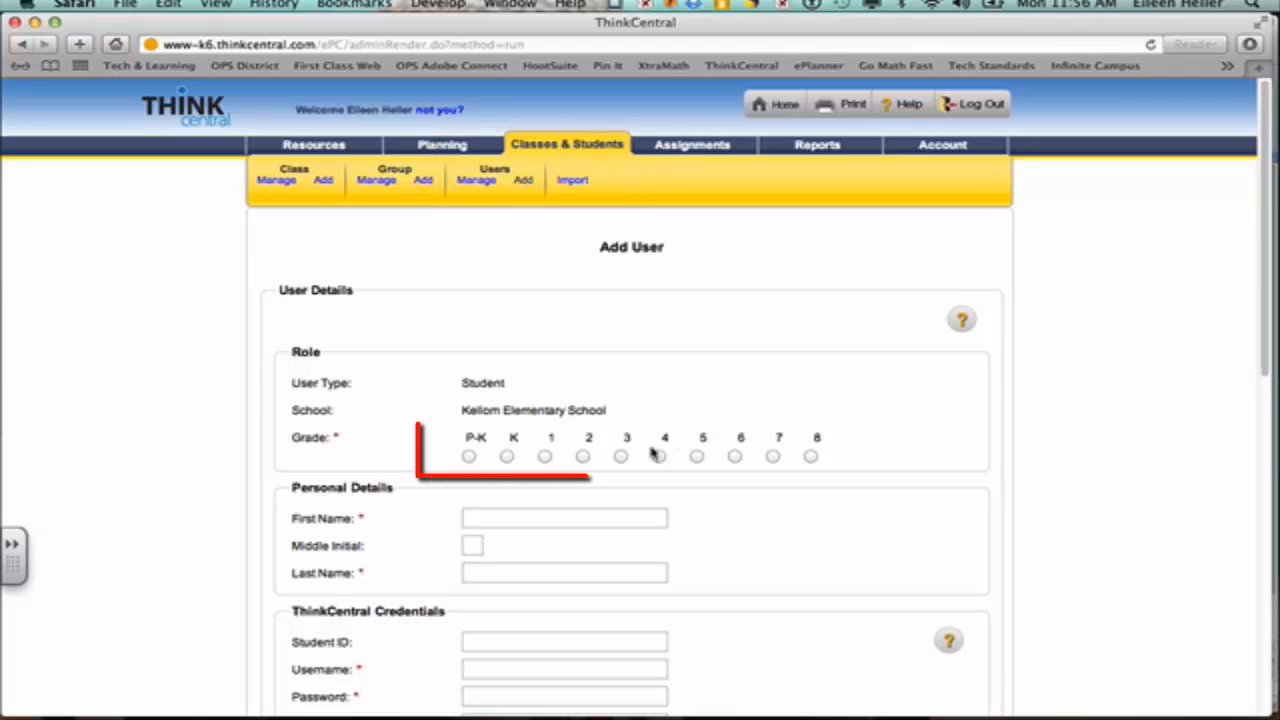
click(621, 457)
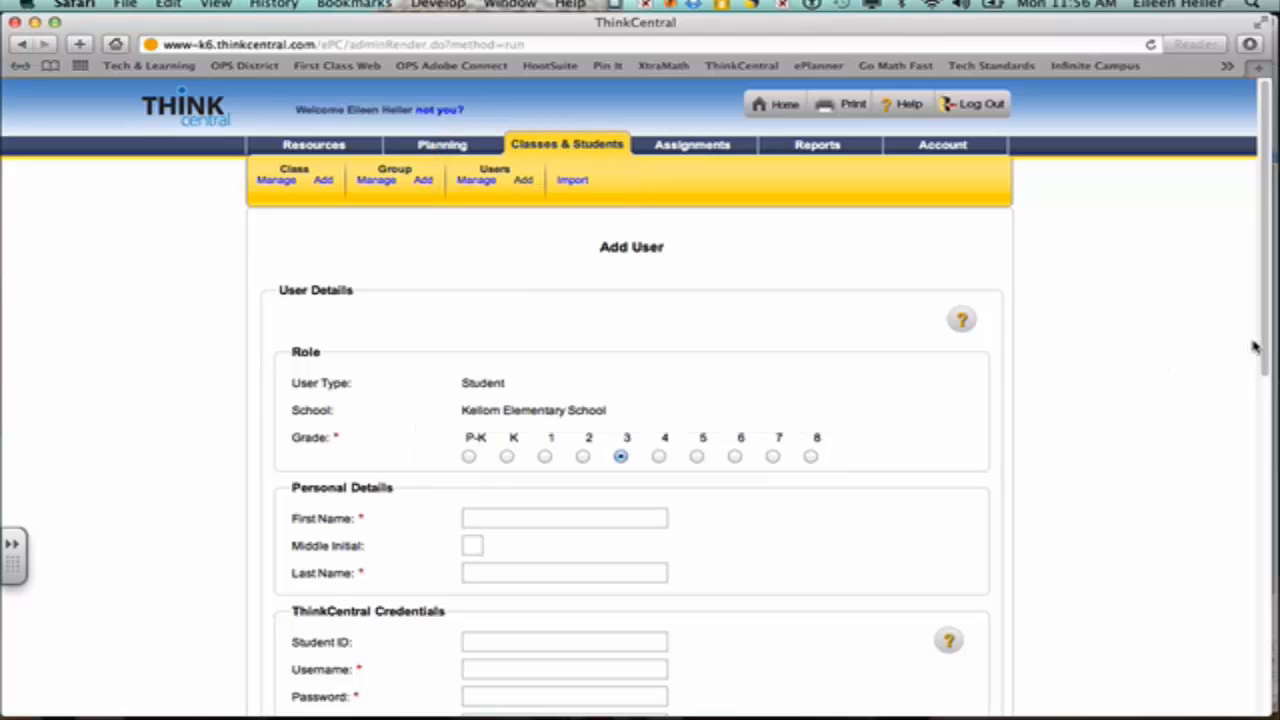
drag(1266, 332, 1250, 478)
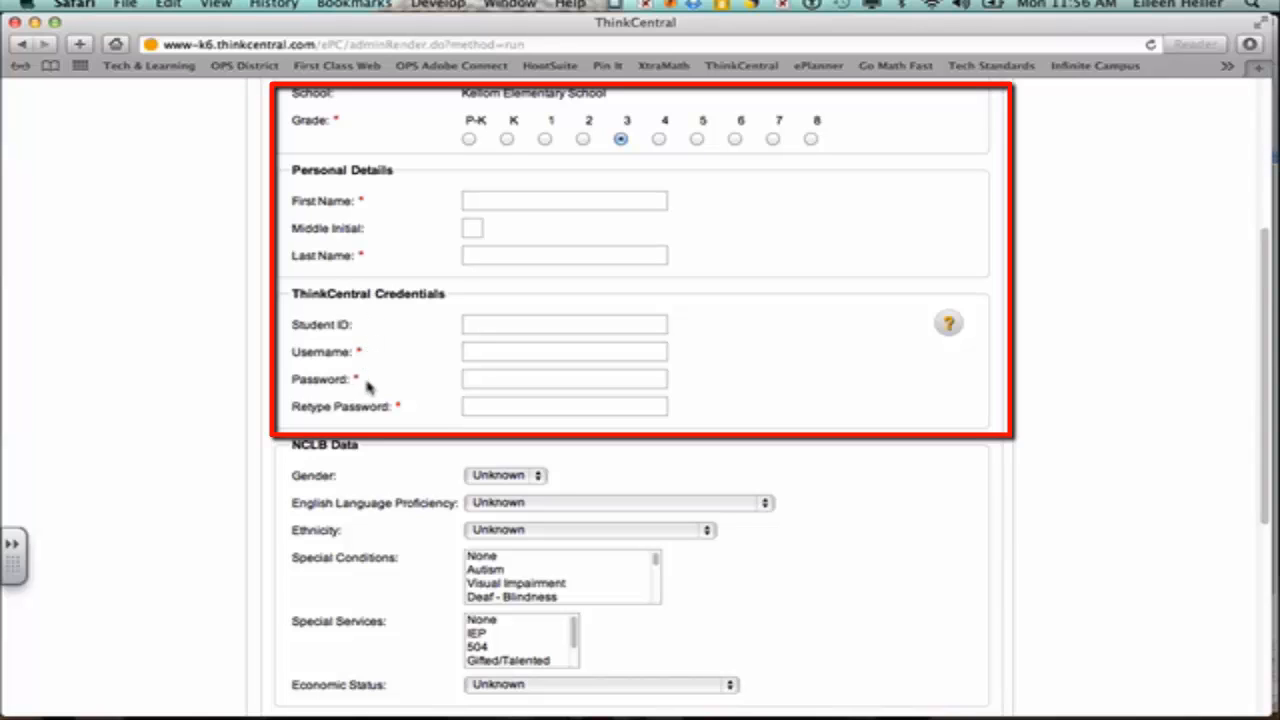
click(485, 198)
text(Student)
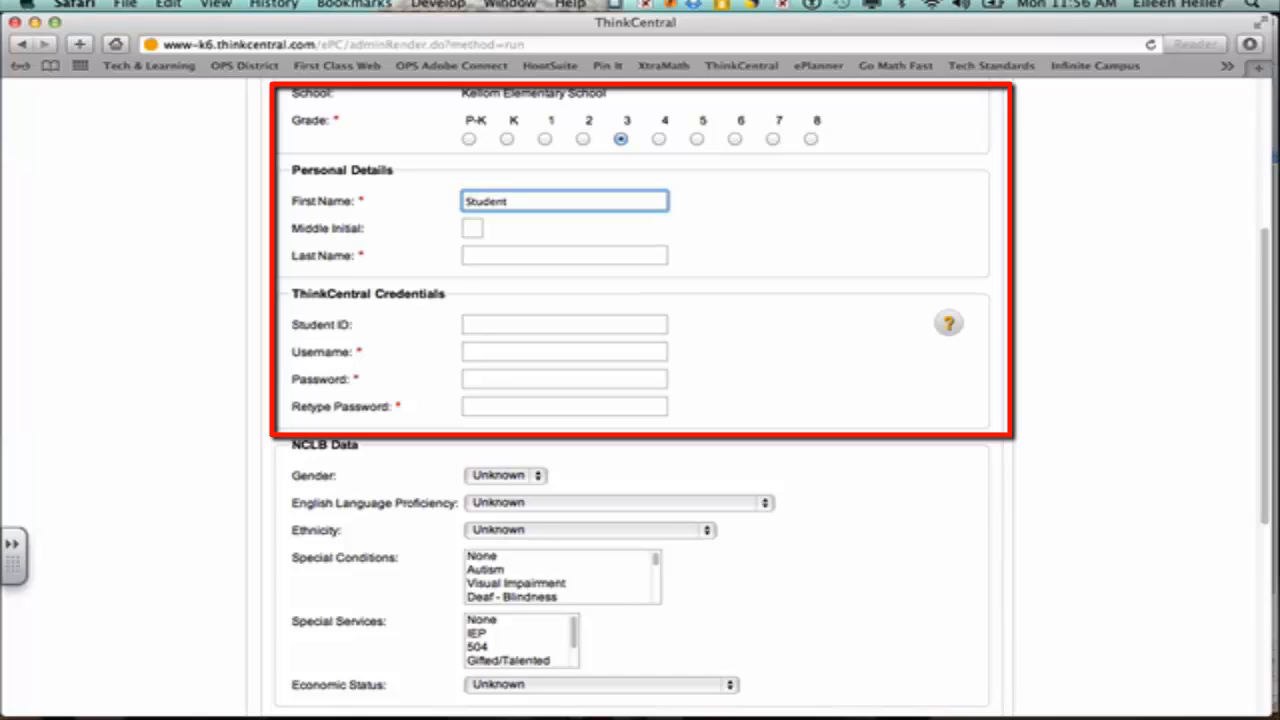
key(Tab)
key(Tab)
text(D)
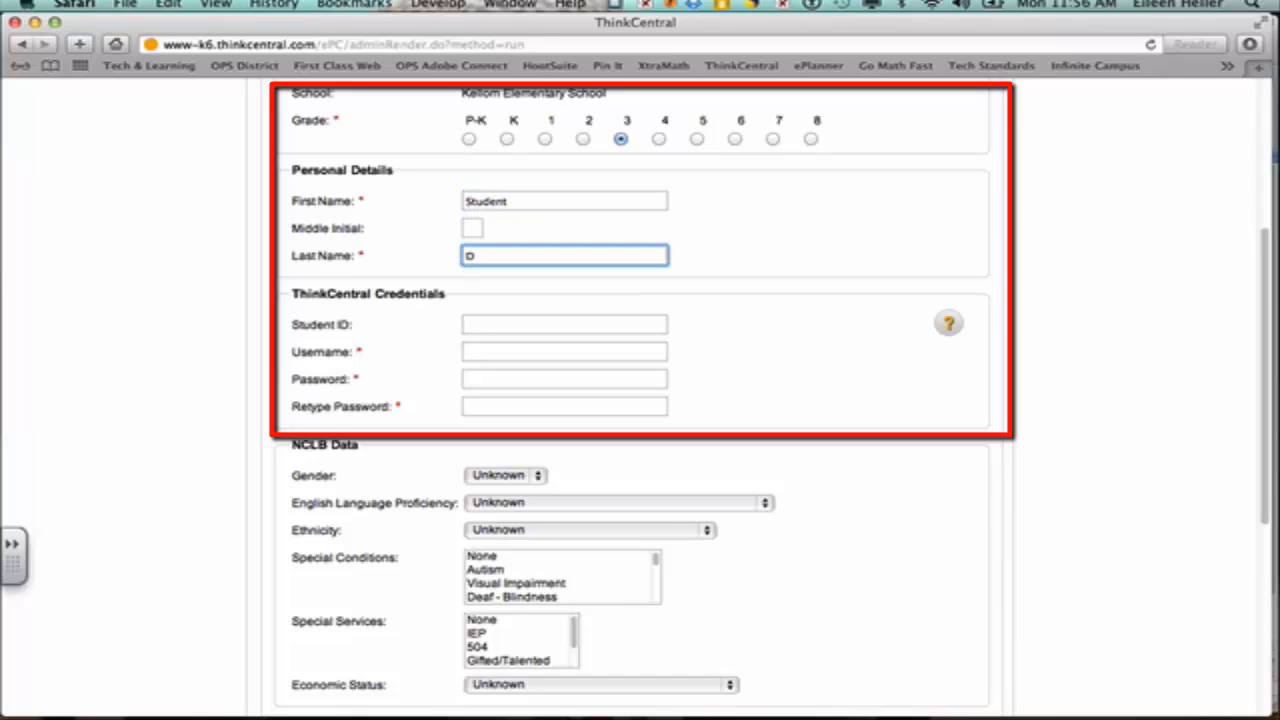
click(520, 353)
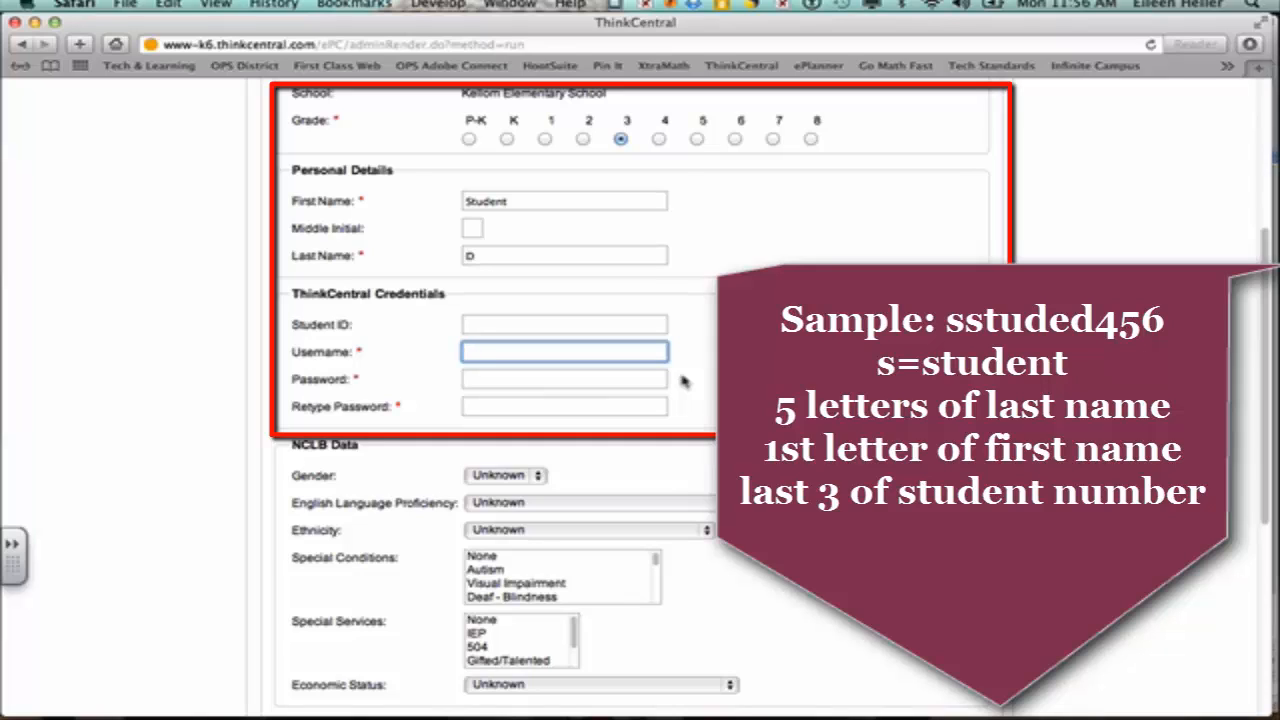
Step: Replace the first name and fill in the last name for the new student
text(s)
double_click(546, 201)
text(D)
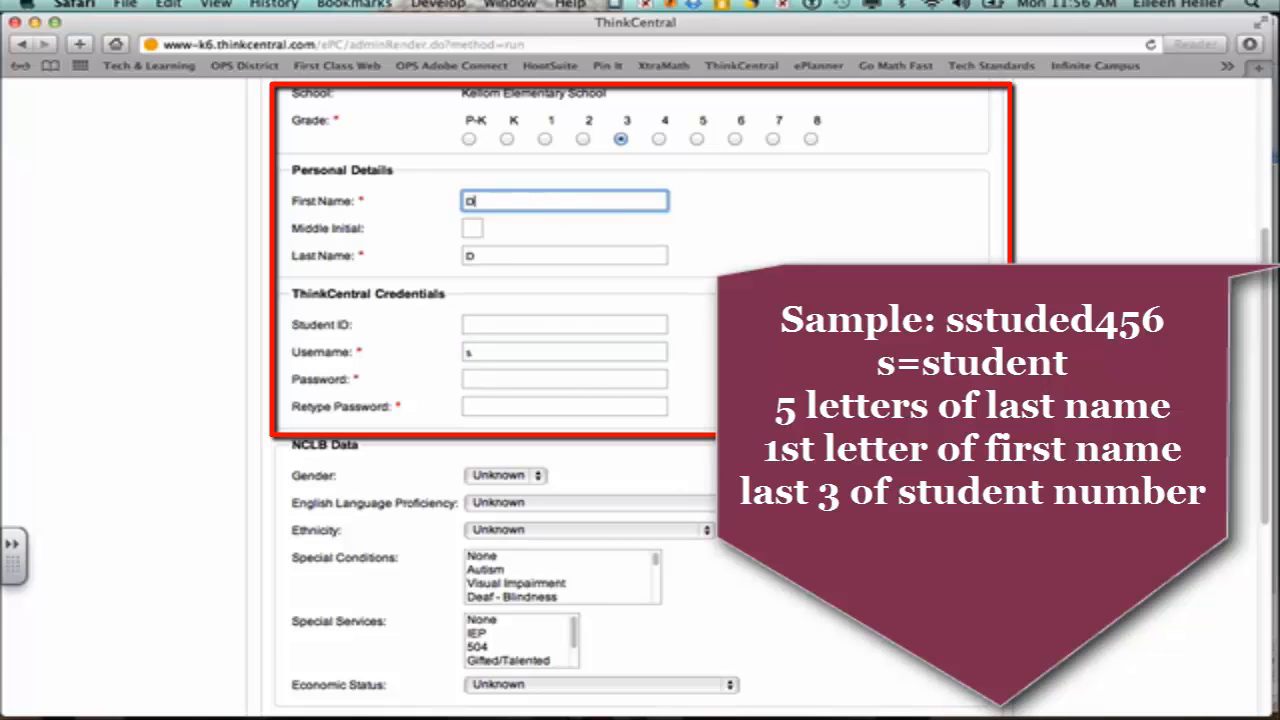
key(Tab)
key(Tab)
text(Student)
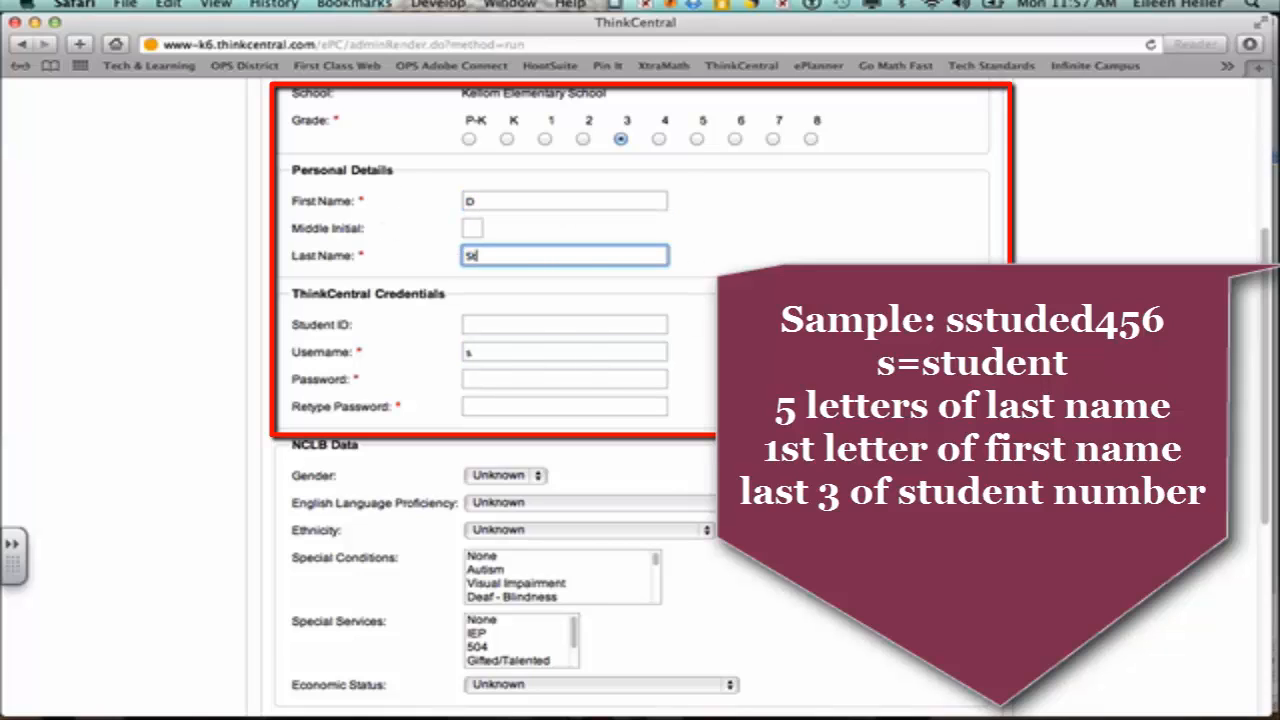
Step: Enter a username following the sample naming pattern, then select part of it
click(485, 352)
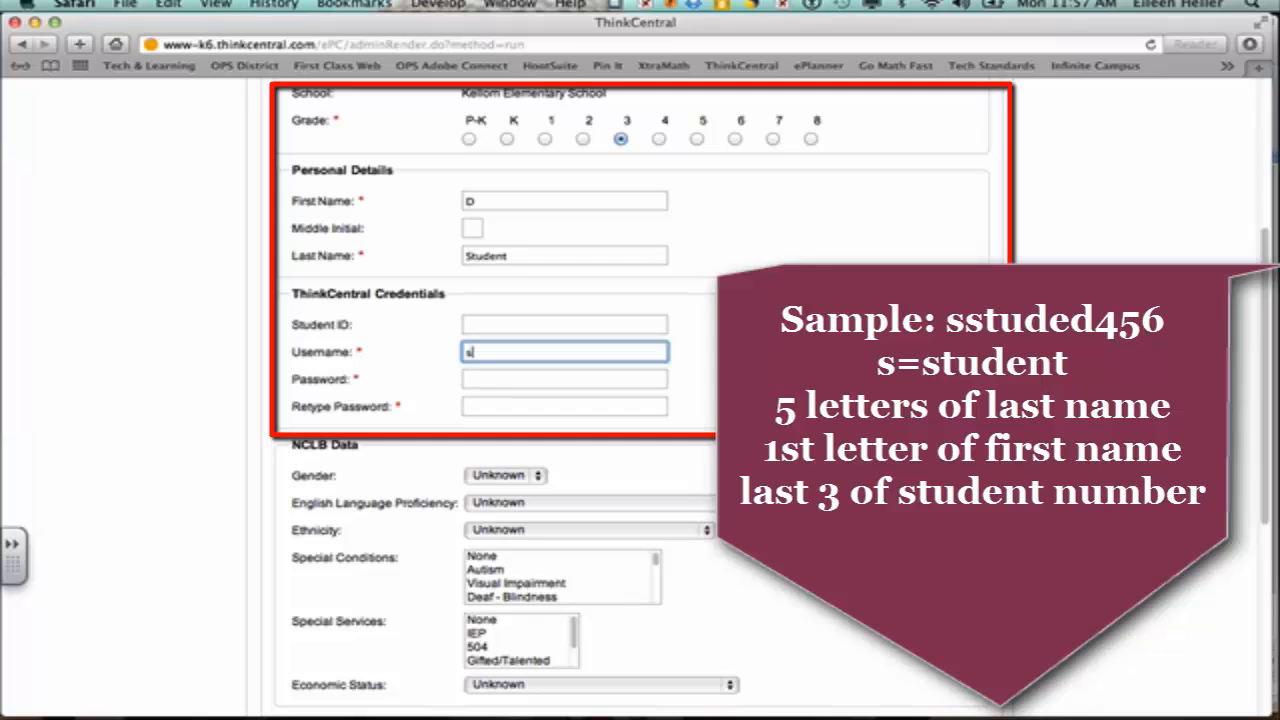
text(sstude)
key(BackSpace)
key(BackSpace)
key(BackSpace)
text(hillx)
key(BackSpace)
key(BackSpace)
key(BackSpace)
key(BackSpace)
key(BackSpace)
text(jobxx)
key(BackSpace)
key(BackSpace)
key(BackSpace)
key(BackSpace)
text(stude)
drag(537, 355, 465, 355)
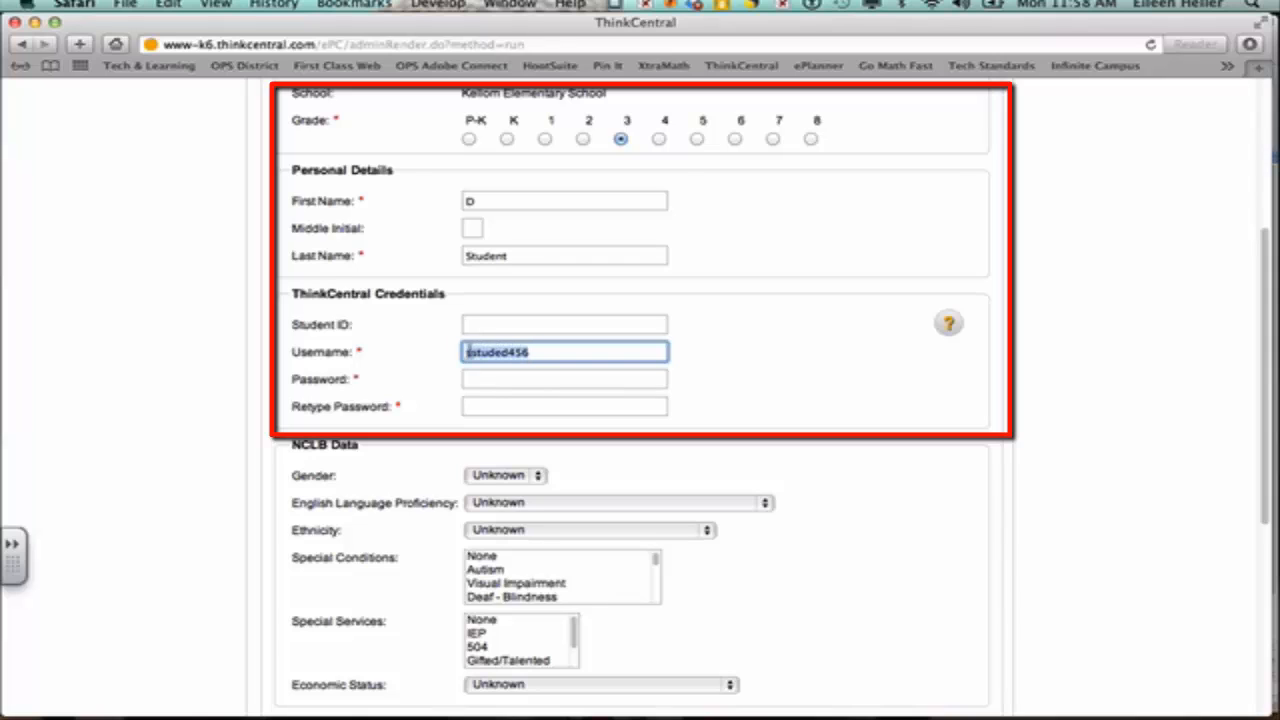
Step: Copy the username into Password and Retype Password, then add the student account
click(170, 6)
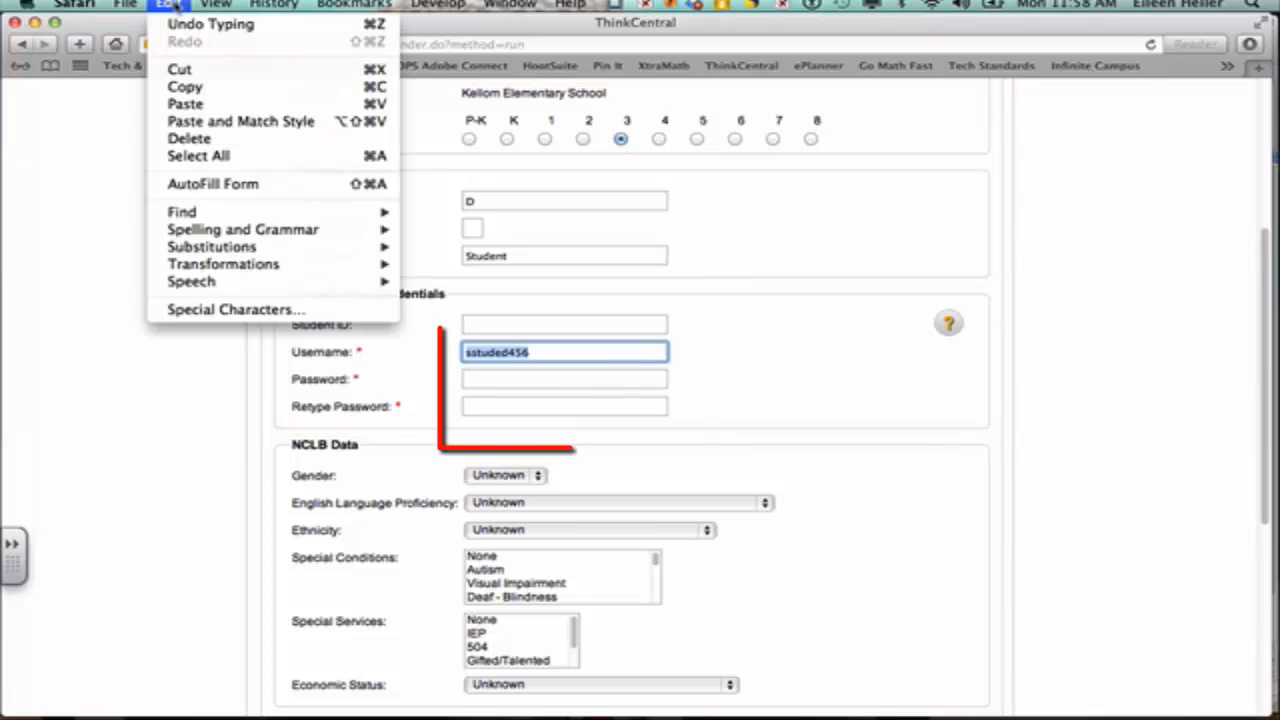
click(303, 96)
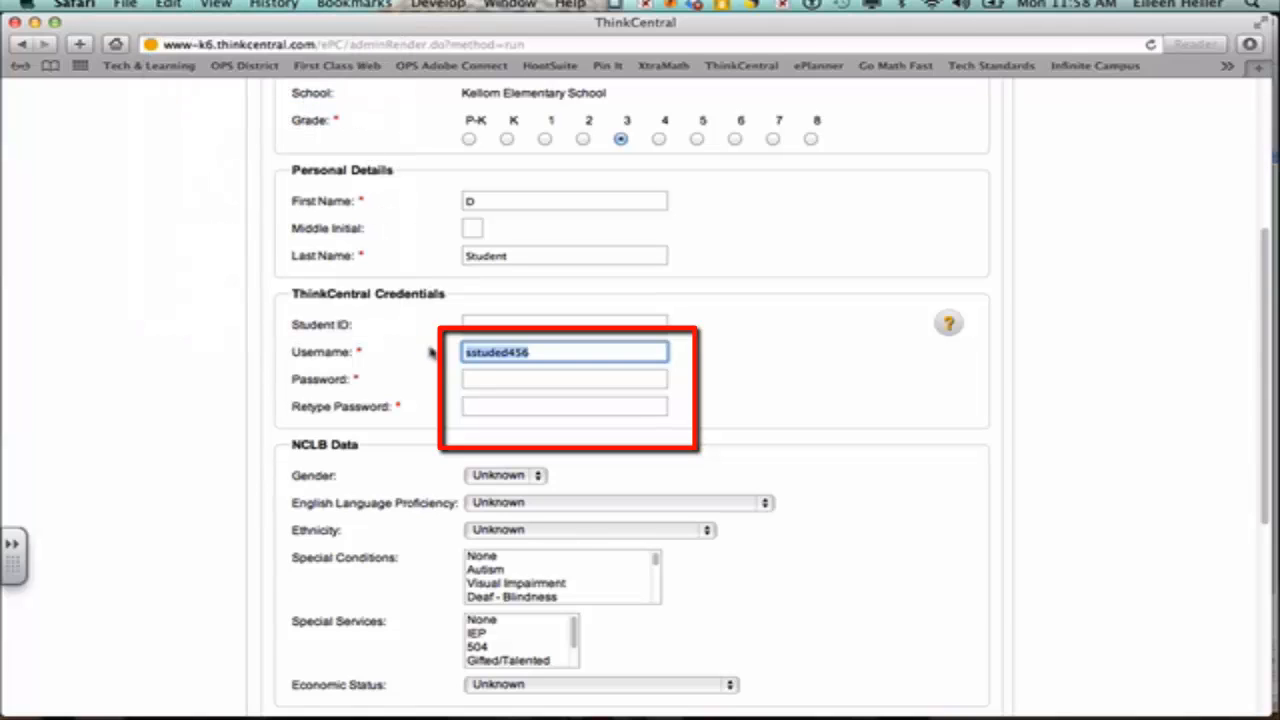
click(470, 377)
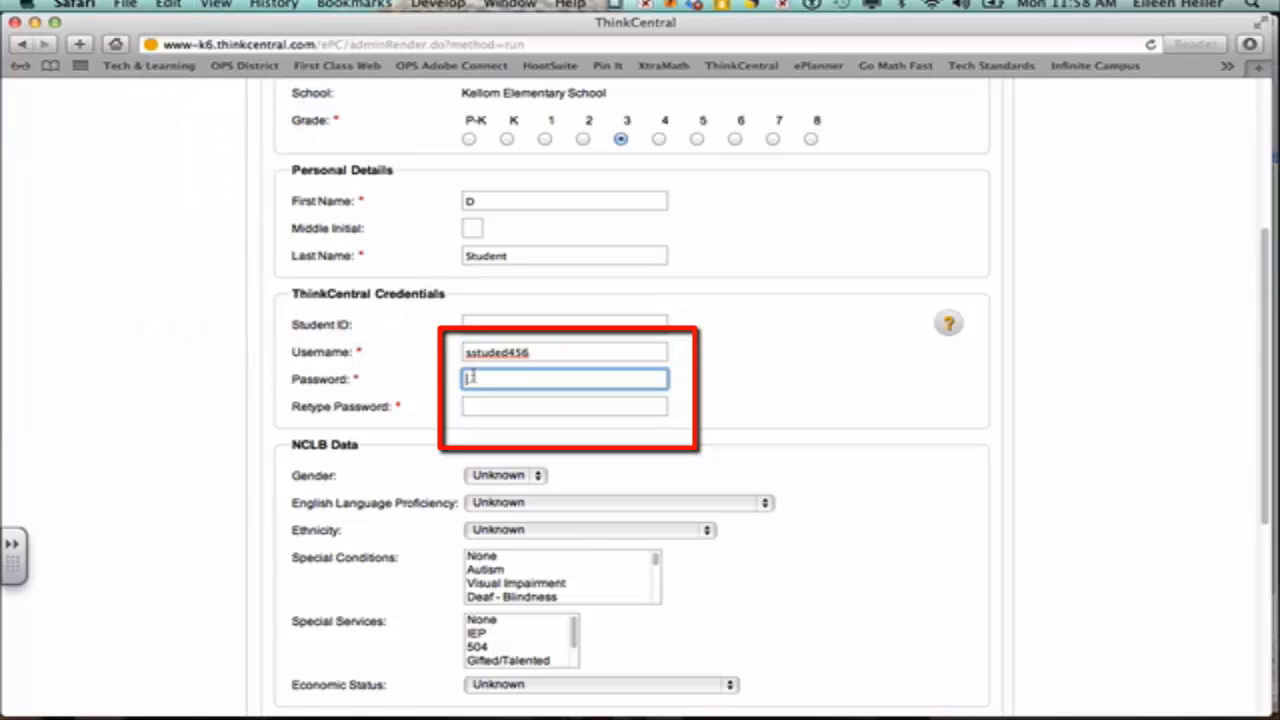
click(166, 6)
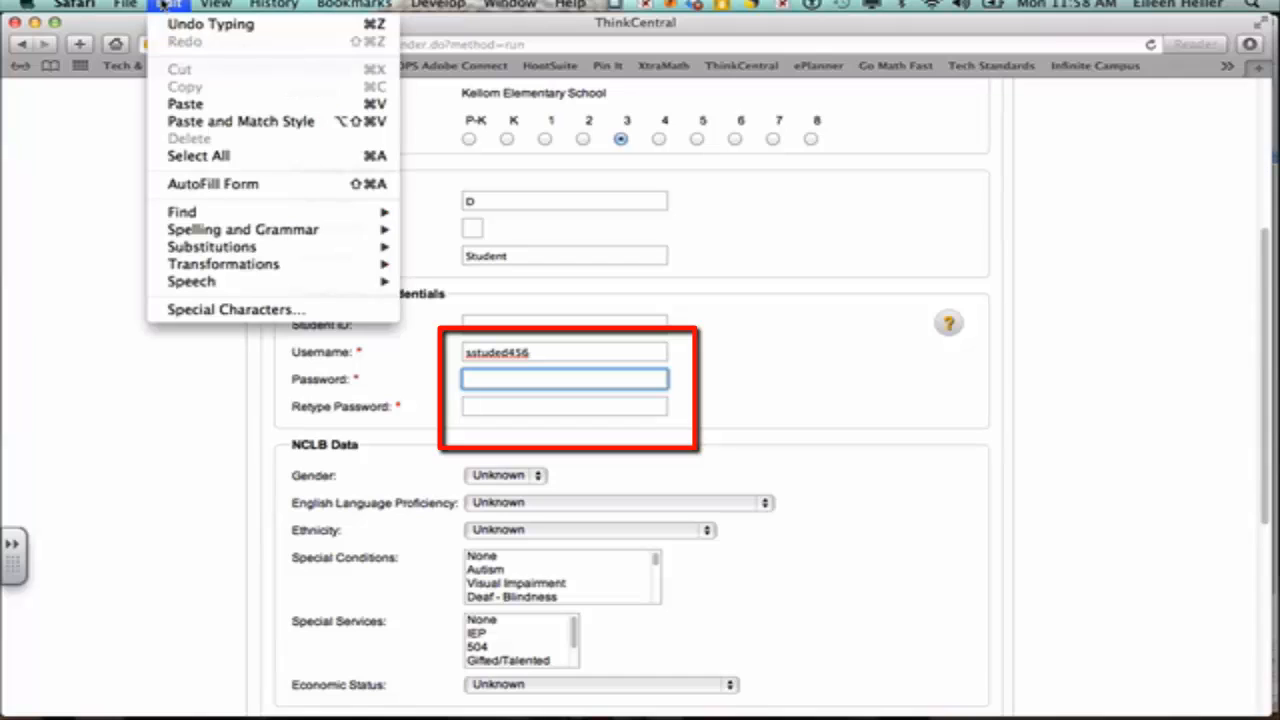
click(184, 105)
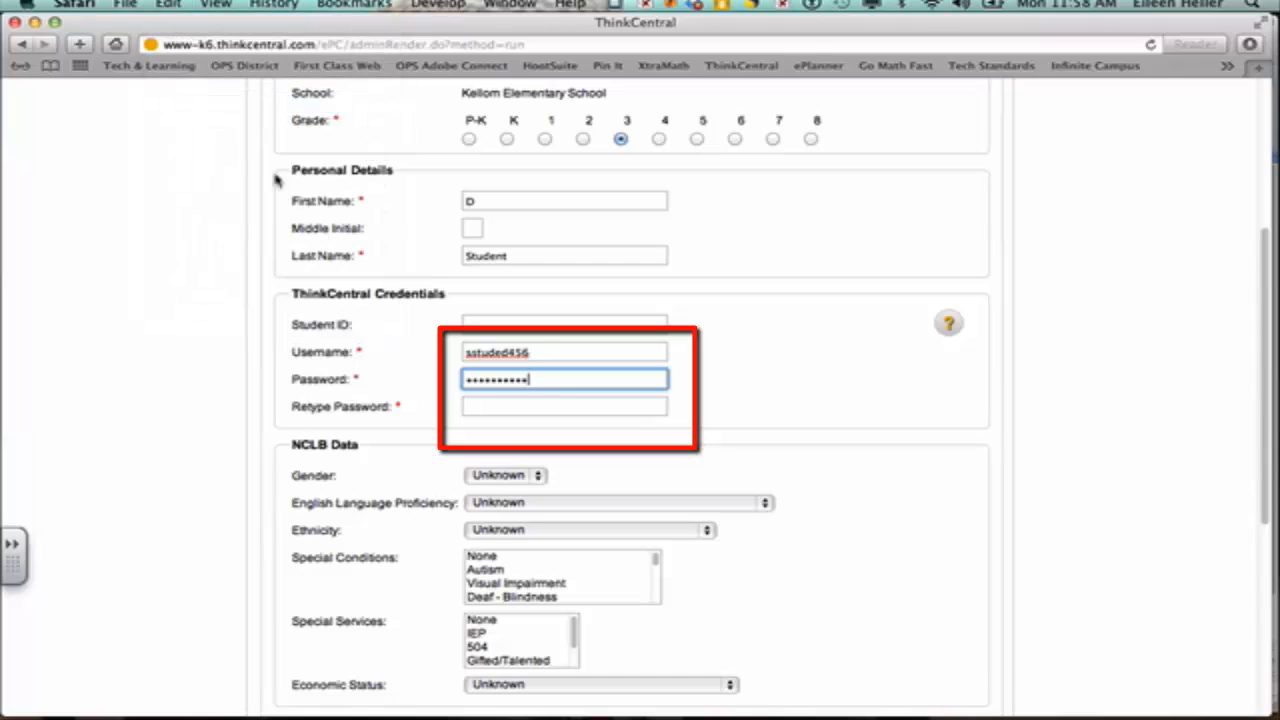
click(516, 404)
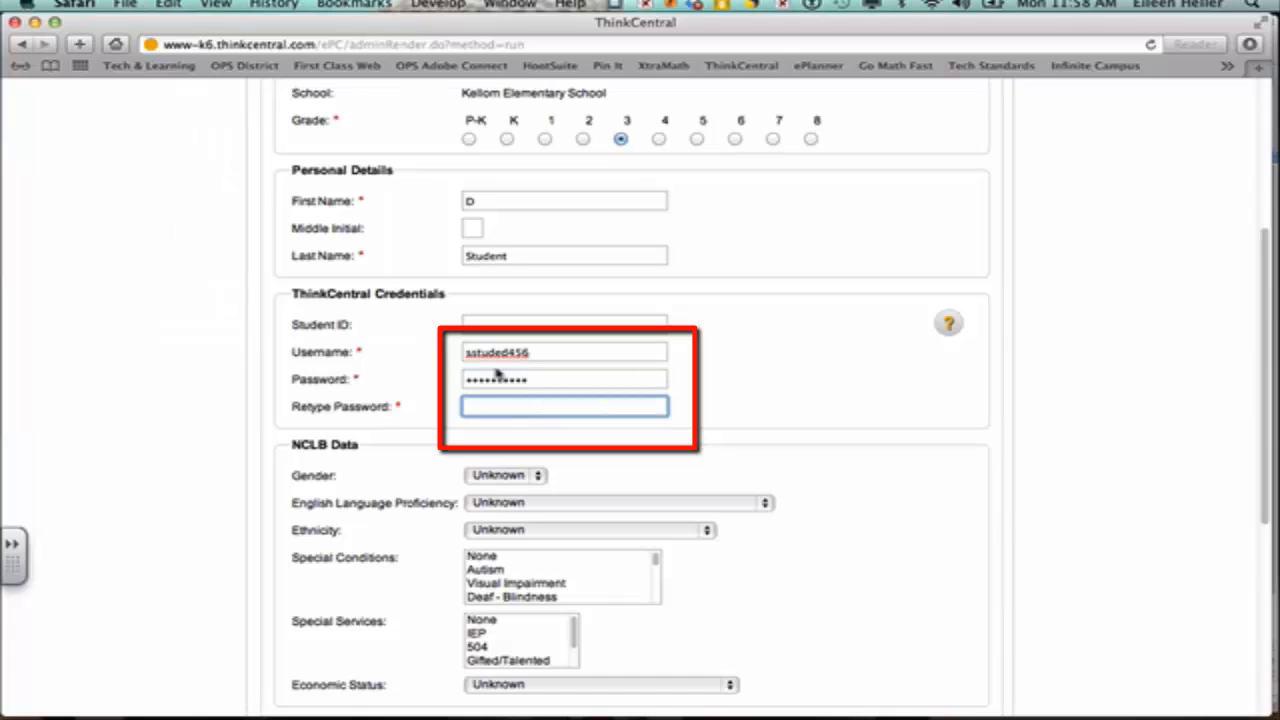
click(176, 5)
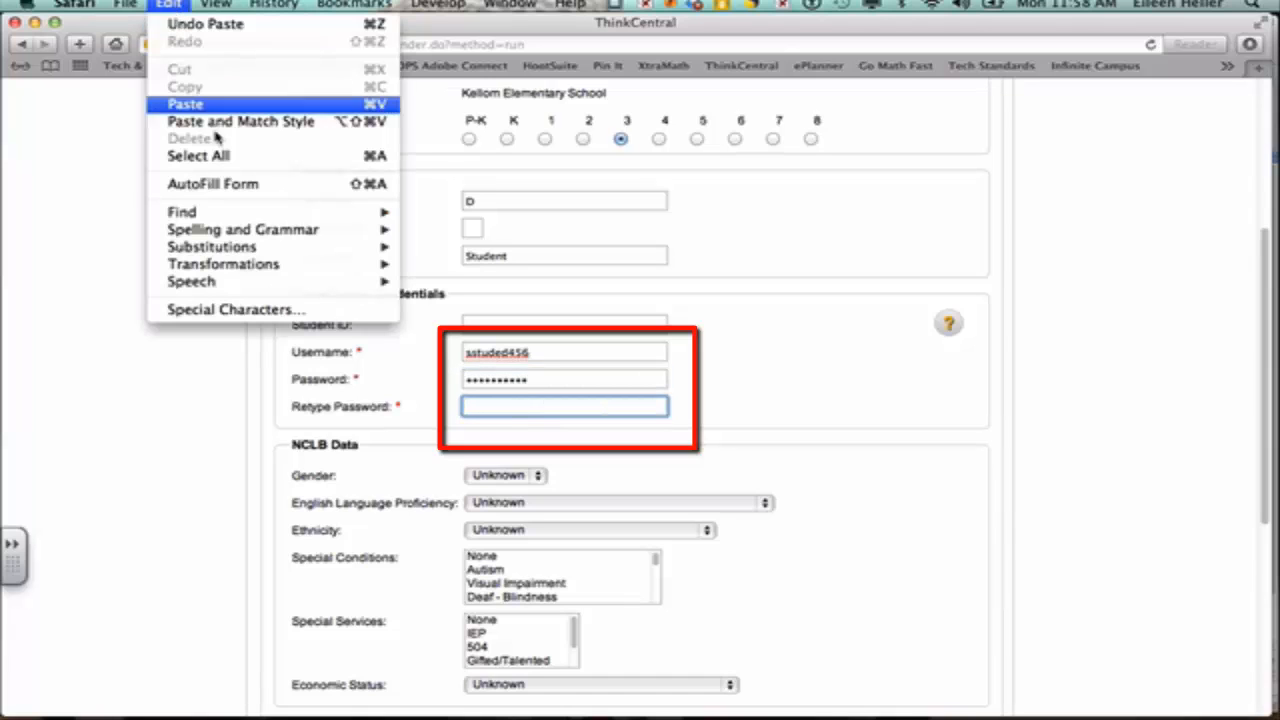
click(186, 105)
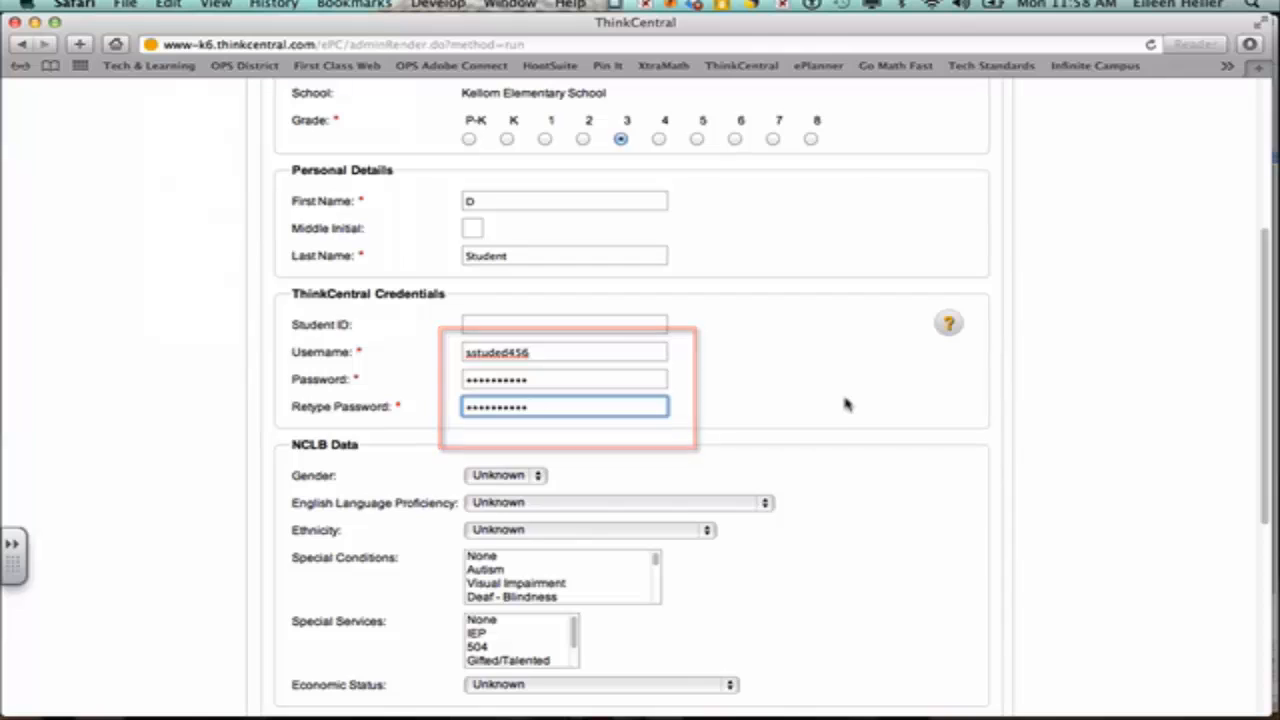
scroll(845, 404, down, 3)
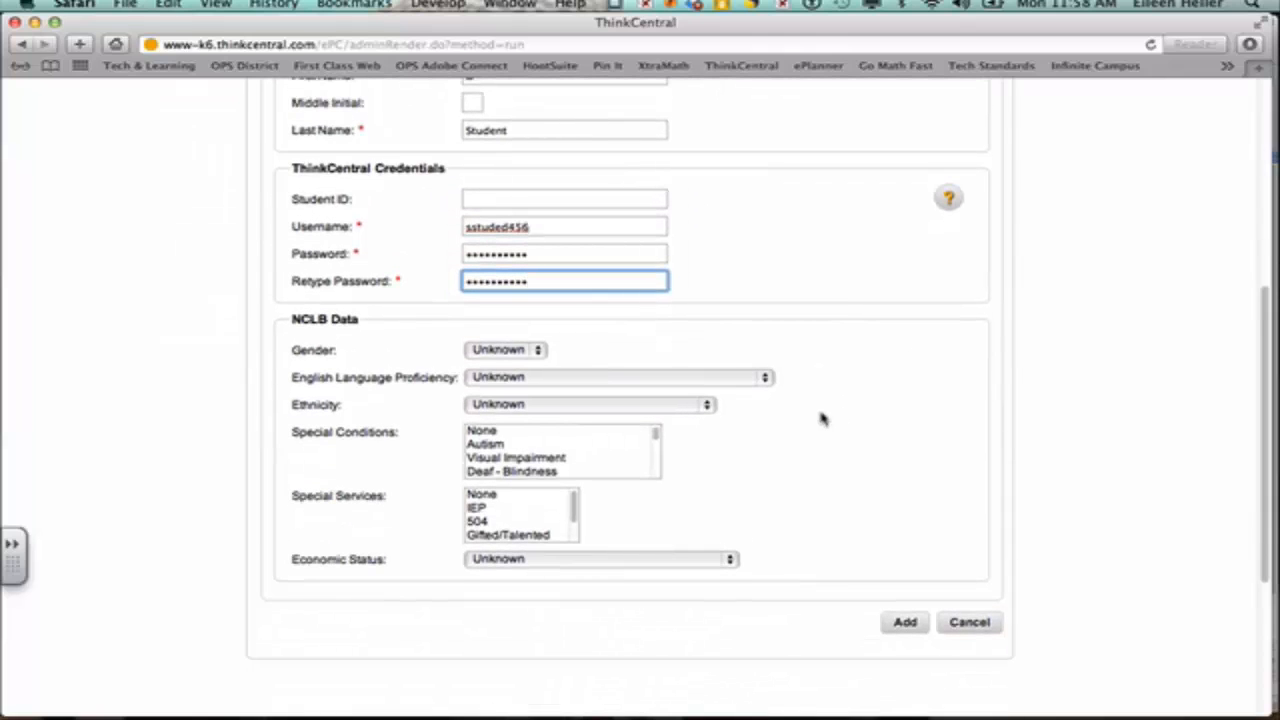
scroll(821, 419, down, 3)
click(903, 530)
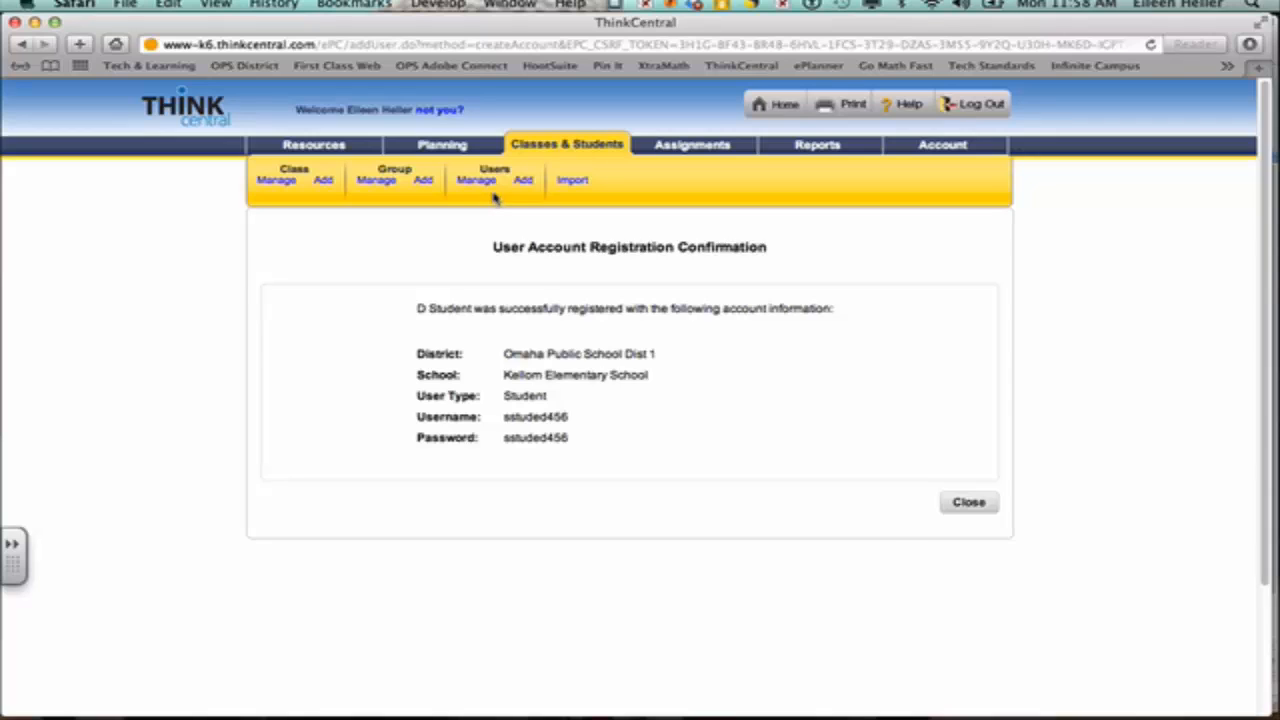
Step: Open the Grade 3 13-14 class for editing and scroll to its product list
click(279, 181)
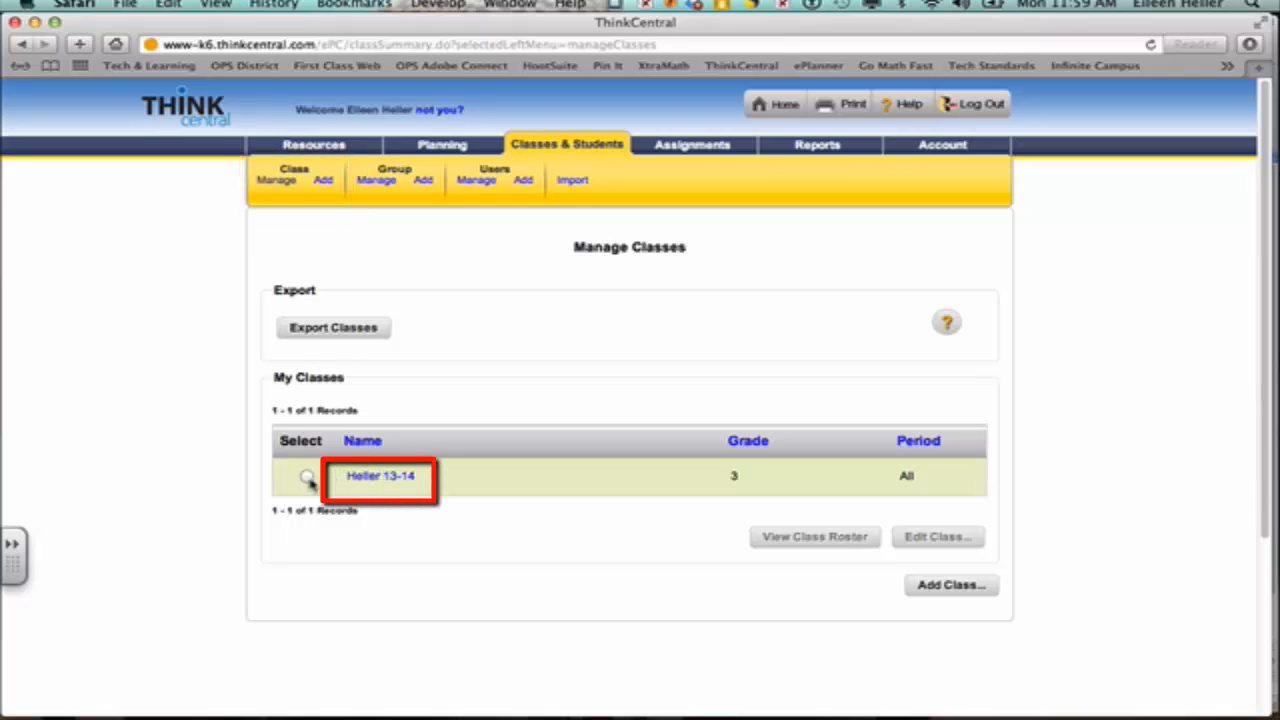
click(369, 482)
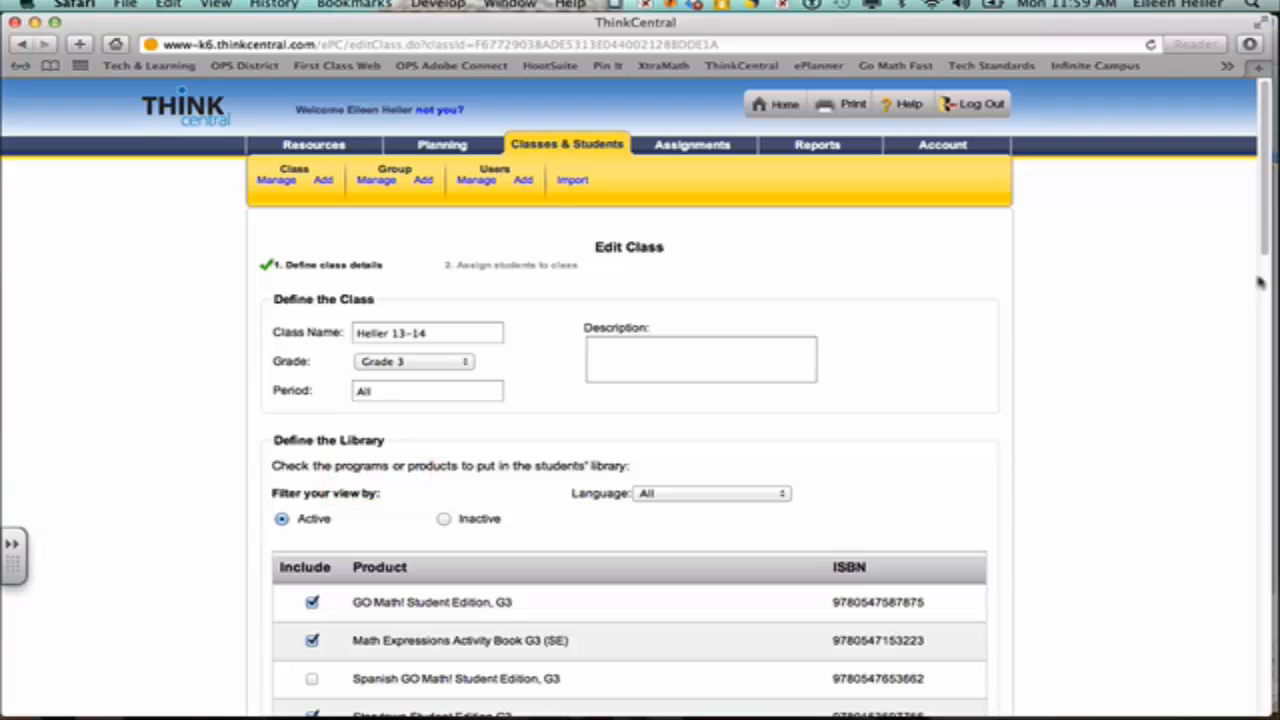
drag(1264, 244, 1255, 643)
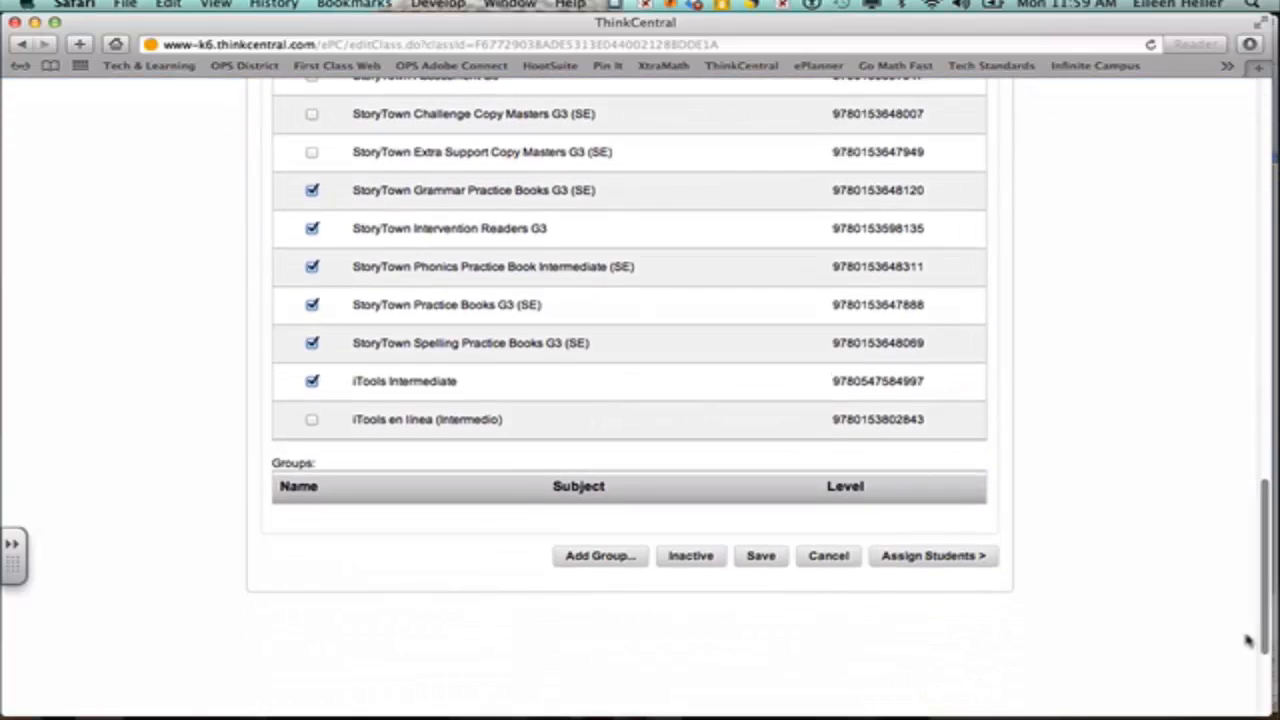
Step: Assign the newly registered student to the Grade 3 13-14 class and save the changes
click(938, 560)
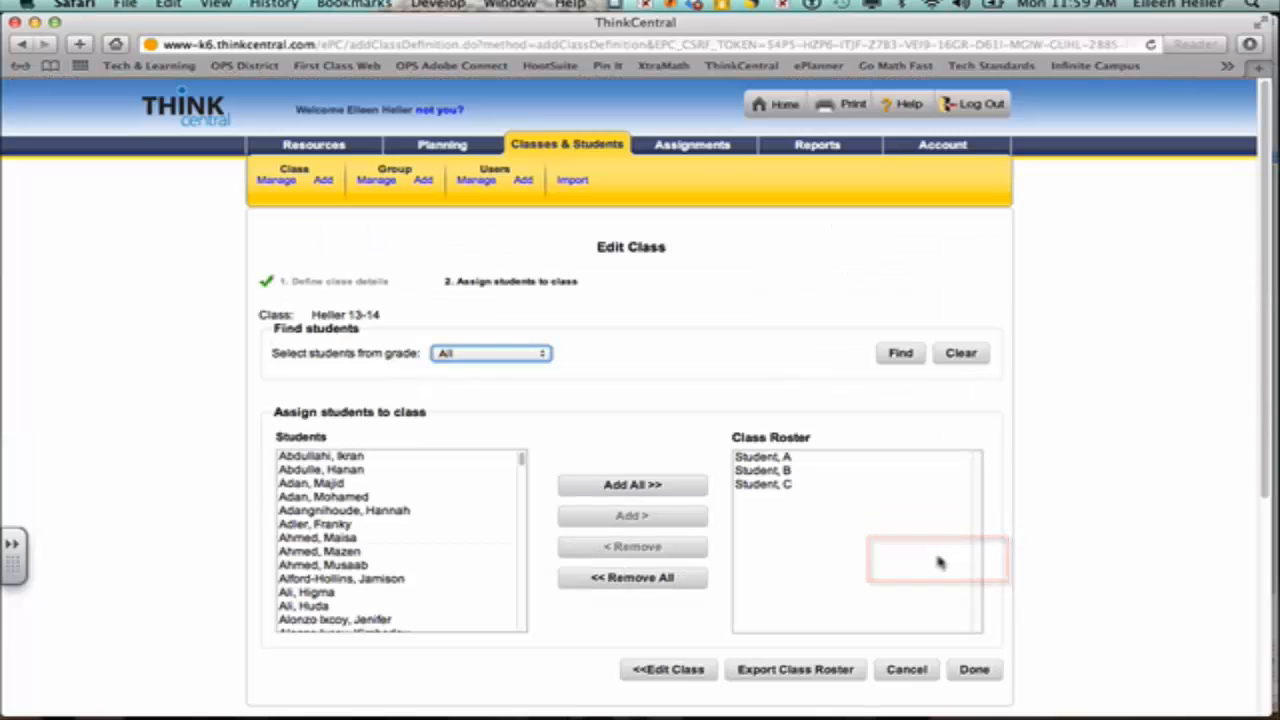
drag(520, 457, 518, 603)
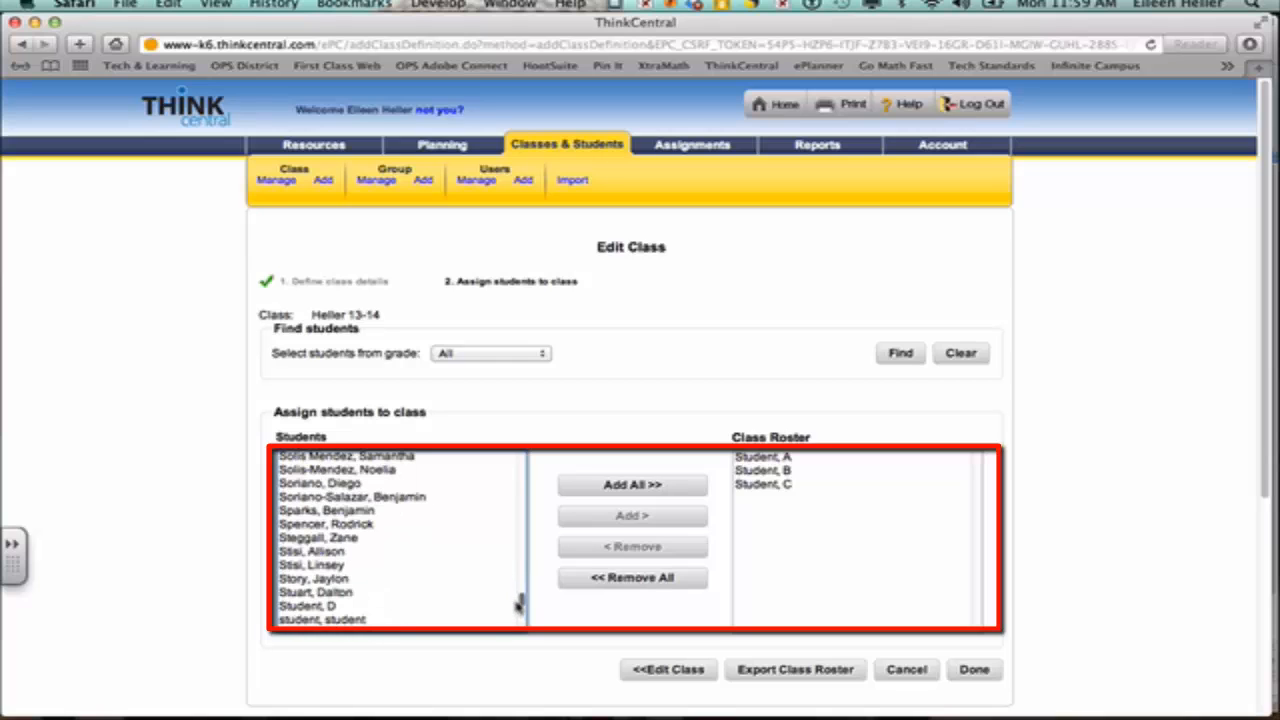
click(360, 606)
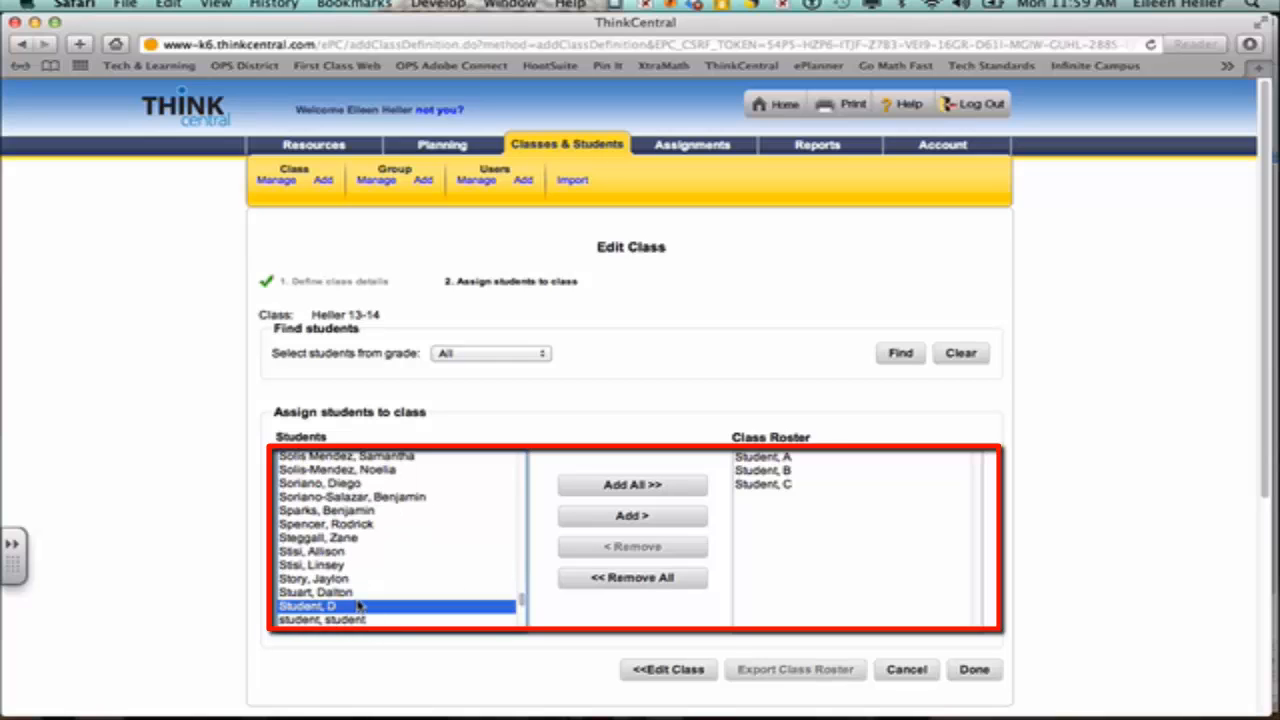
click(636, 516)
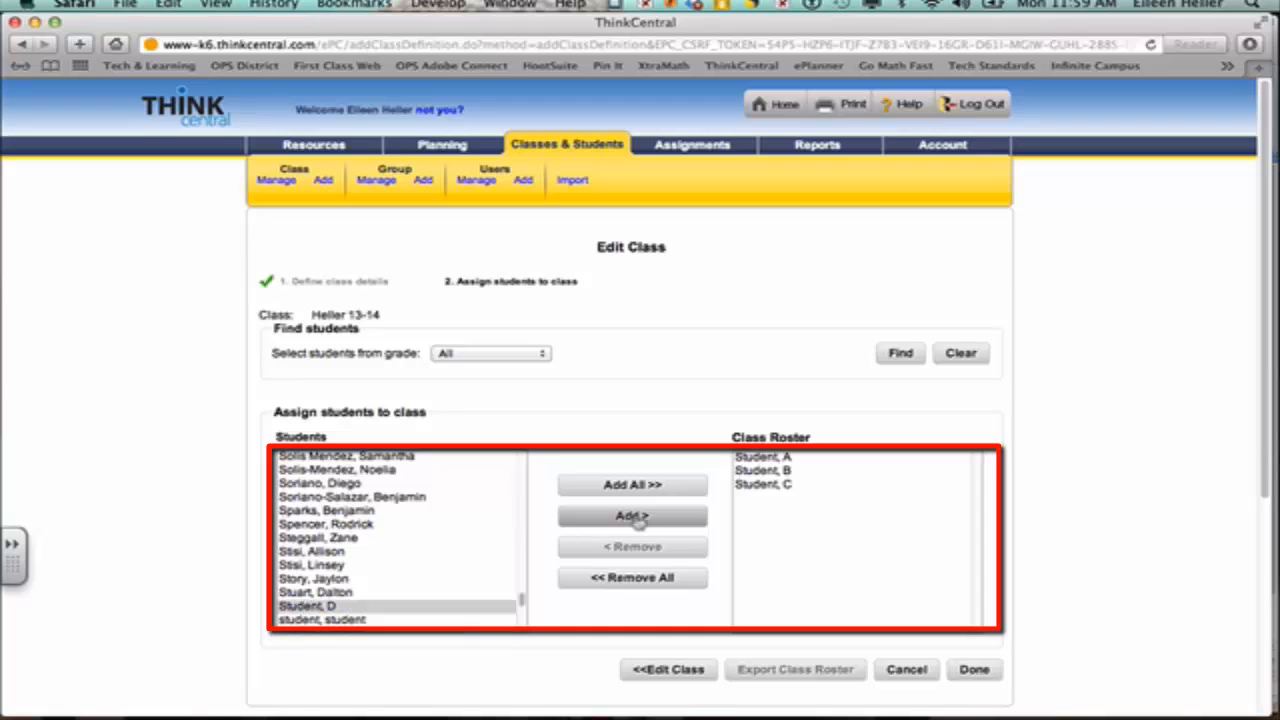
click(972, 670)
click(812, 271)
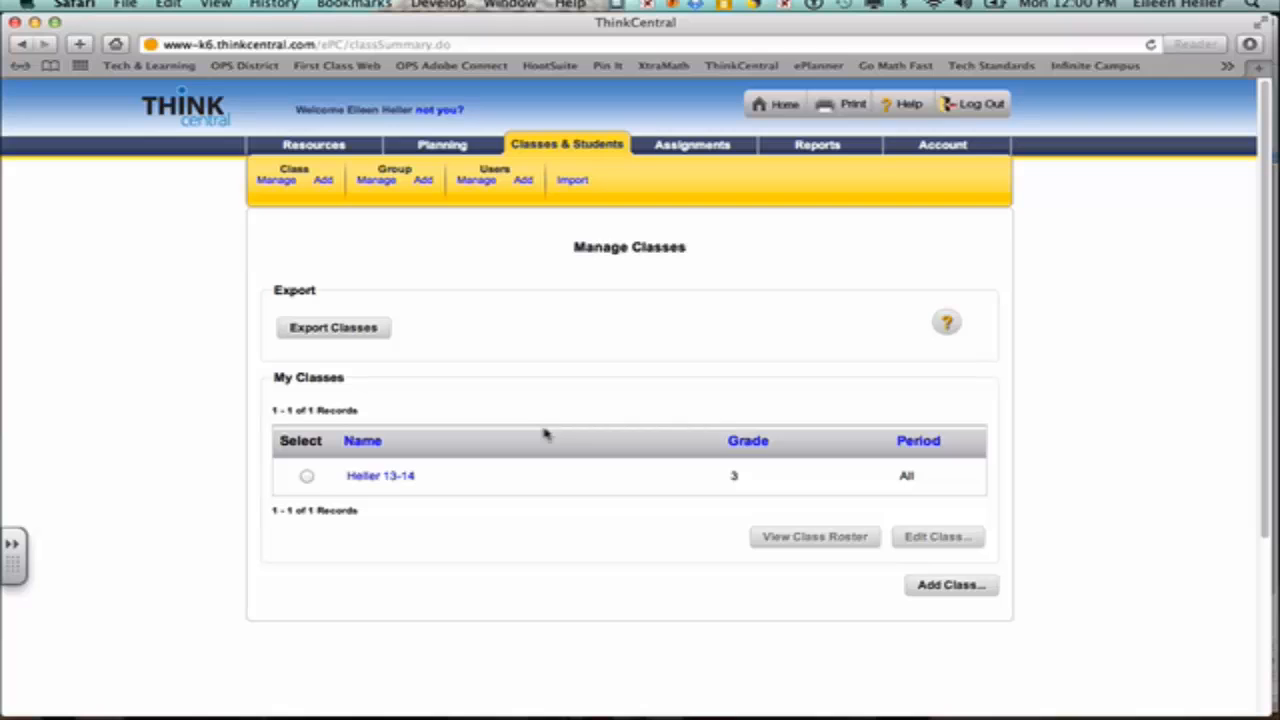
Step: Select the Grade 3 13-14 class and view its four-student roster
click(307, 477)
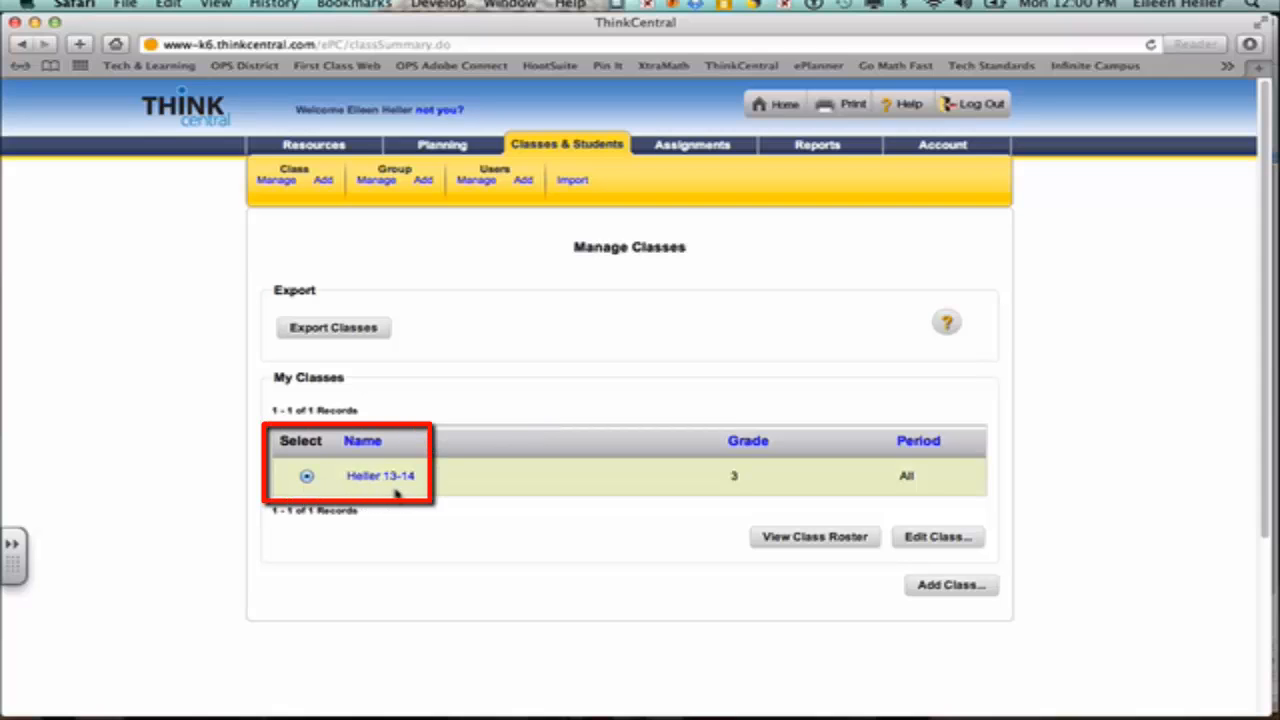
click(801, 538)
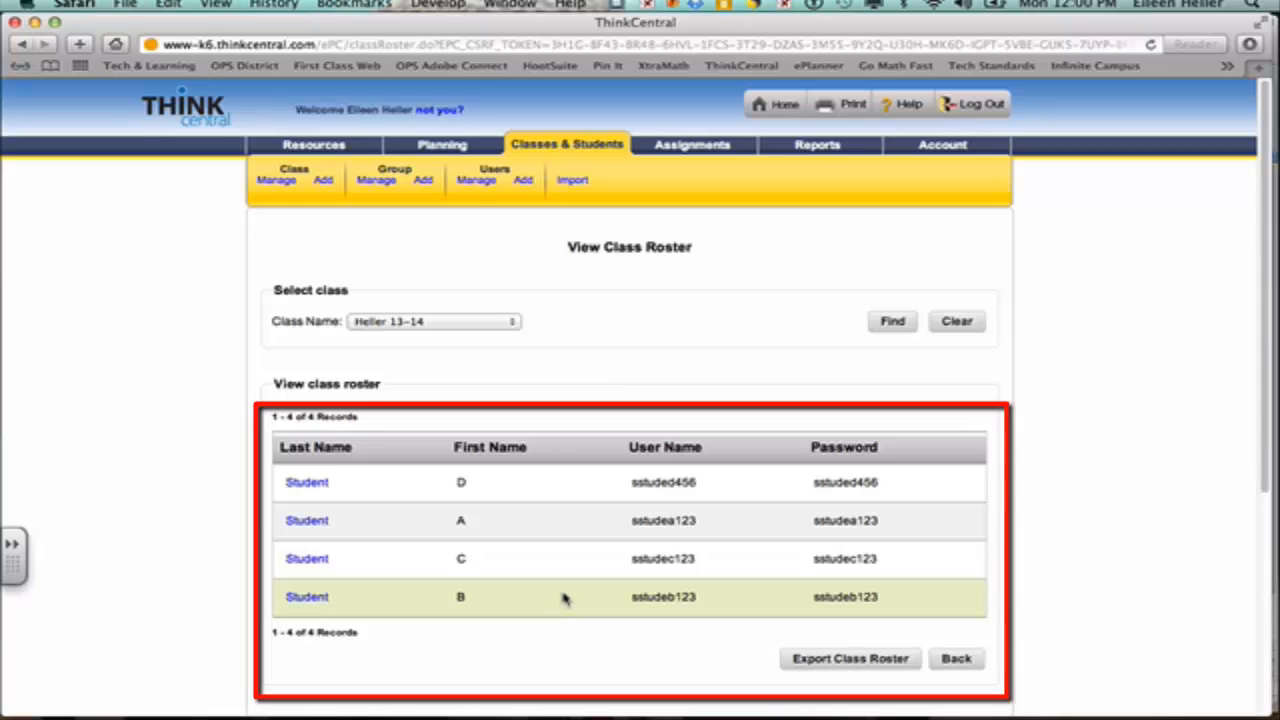
Step: Export the roster as export_class_roster-2.csv and confirm it appears in the downloads list
click(840, 665)
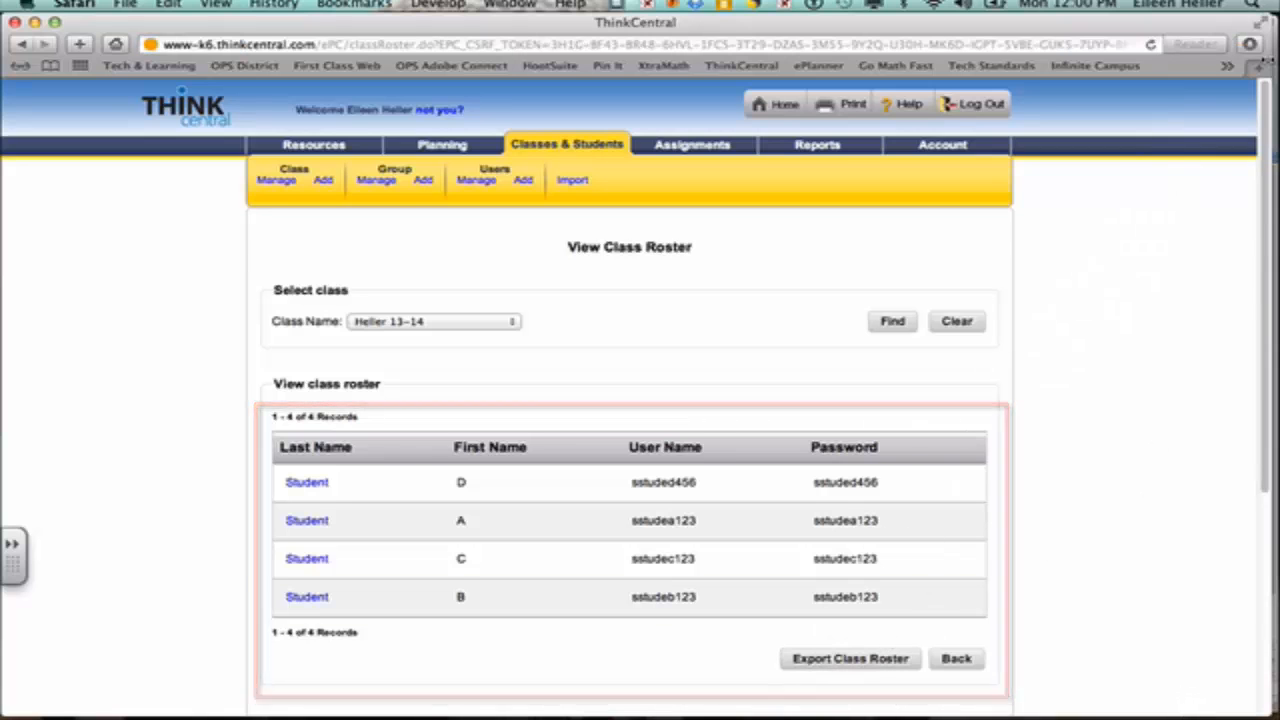
click(1249, 45)
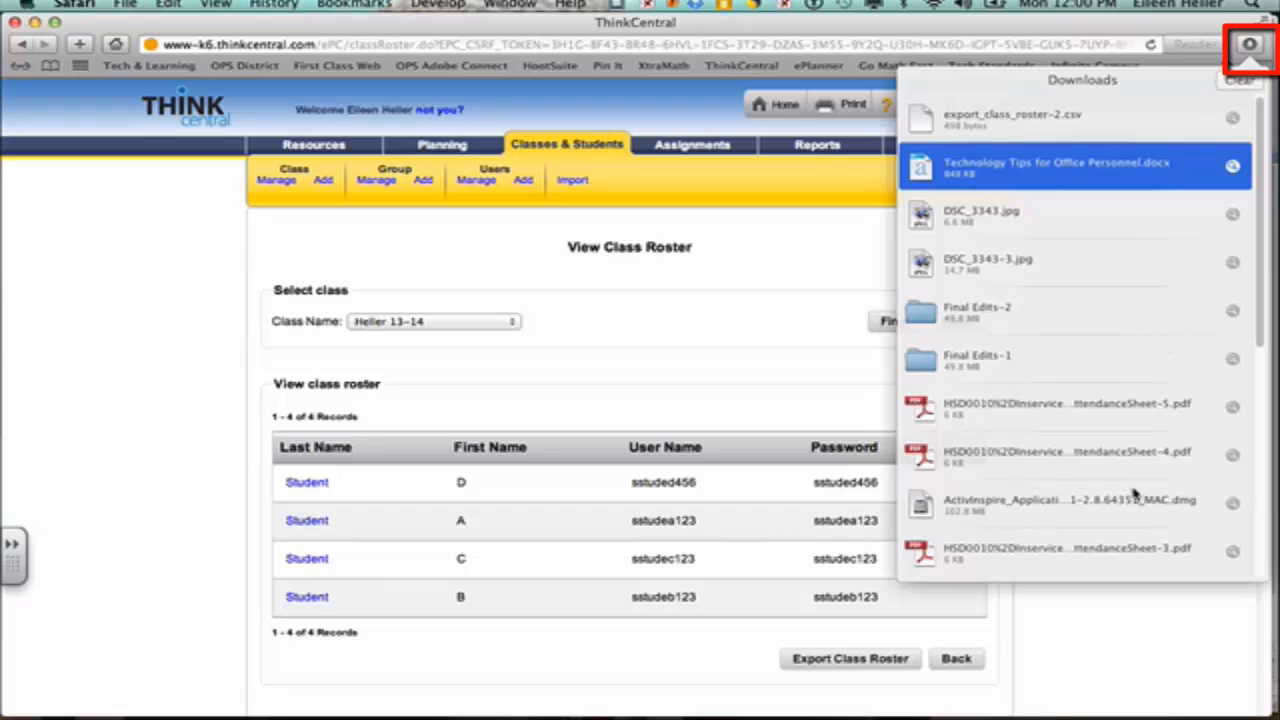
click(1088, 634)
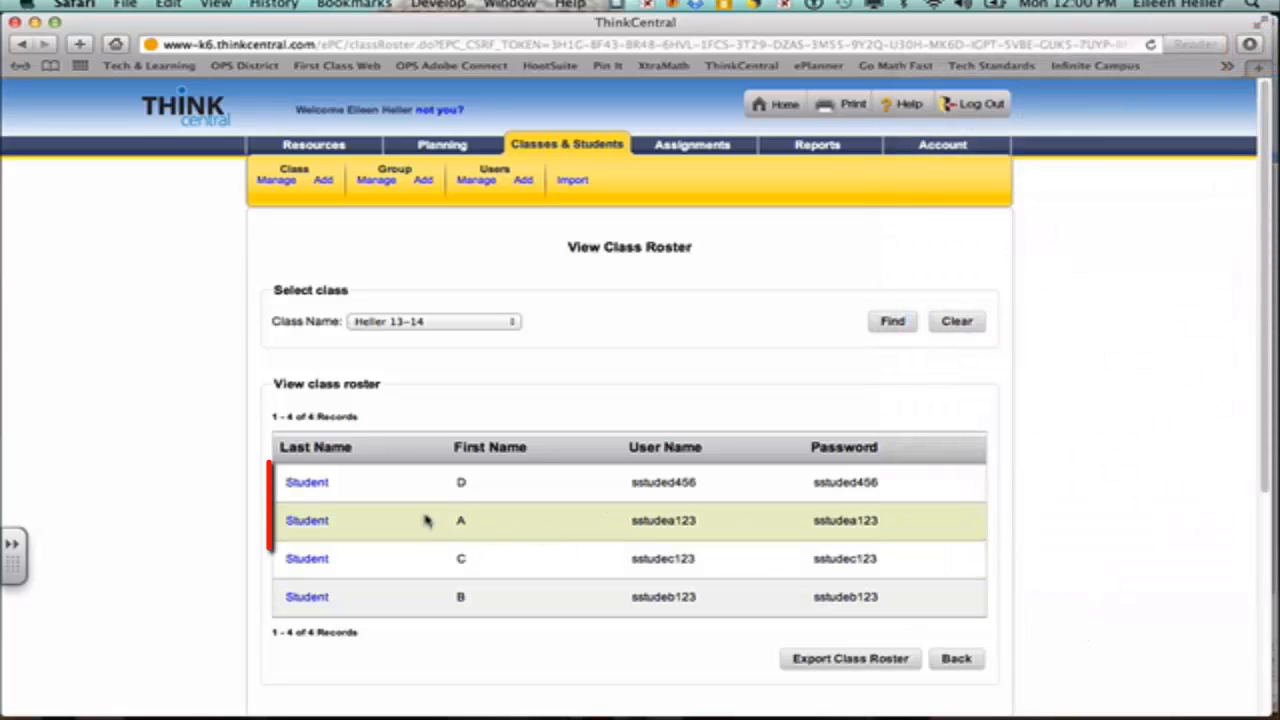
click(307, 483)
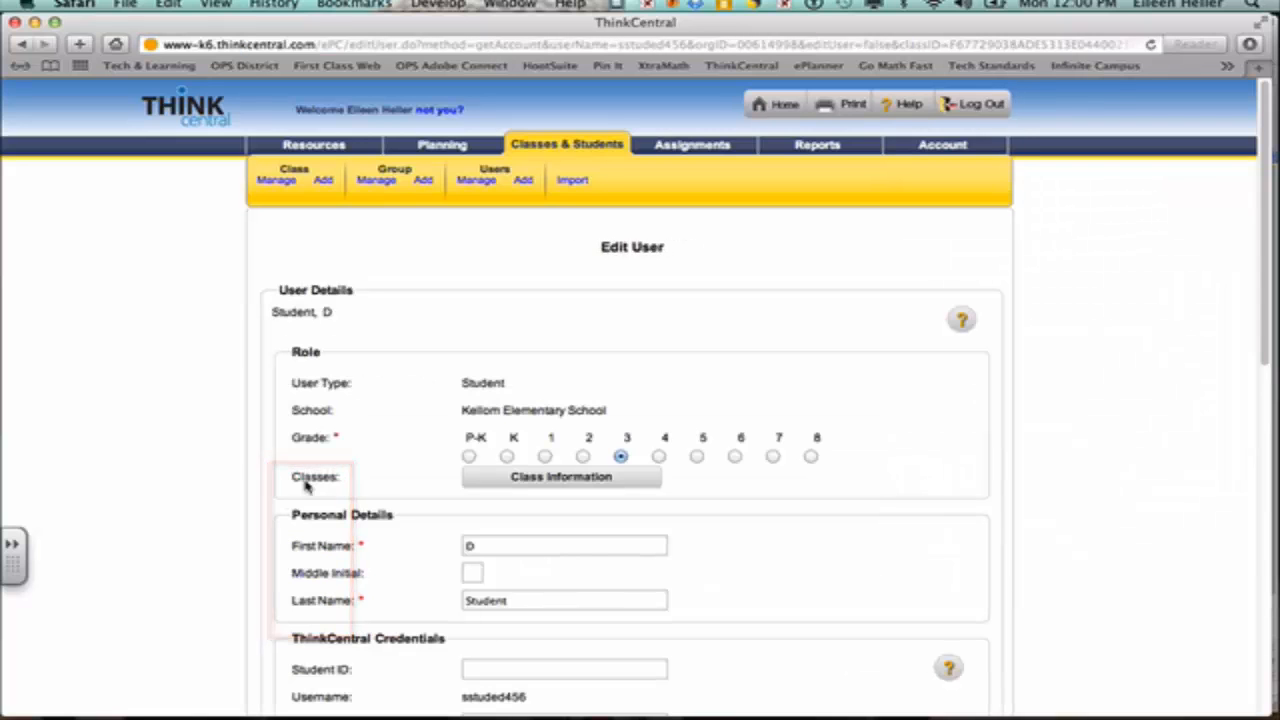
scroll(851, 565, down, 10)
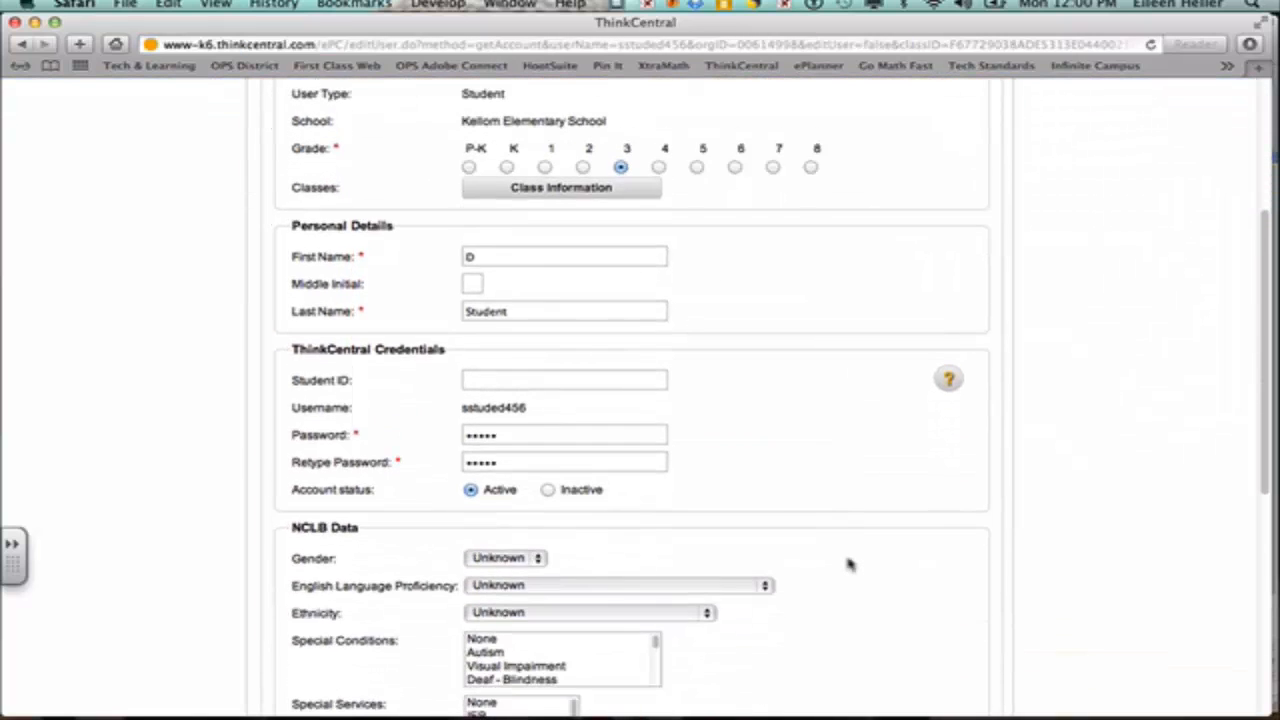
scroll(851, 565, down, 2)
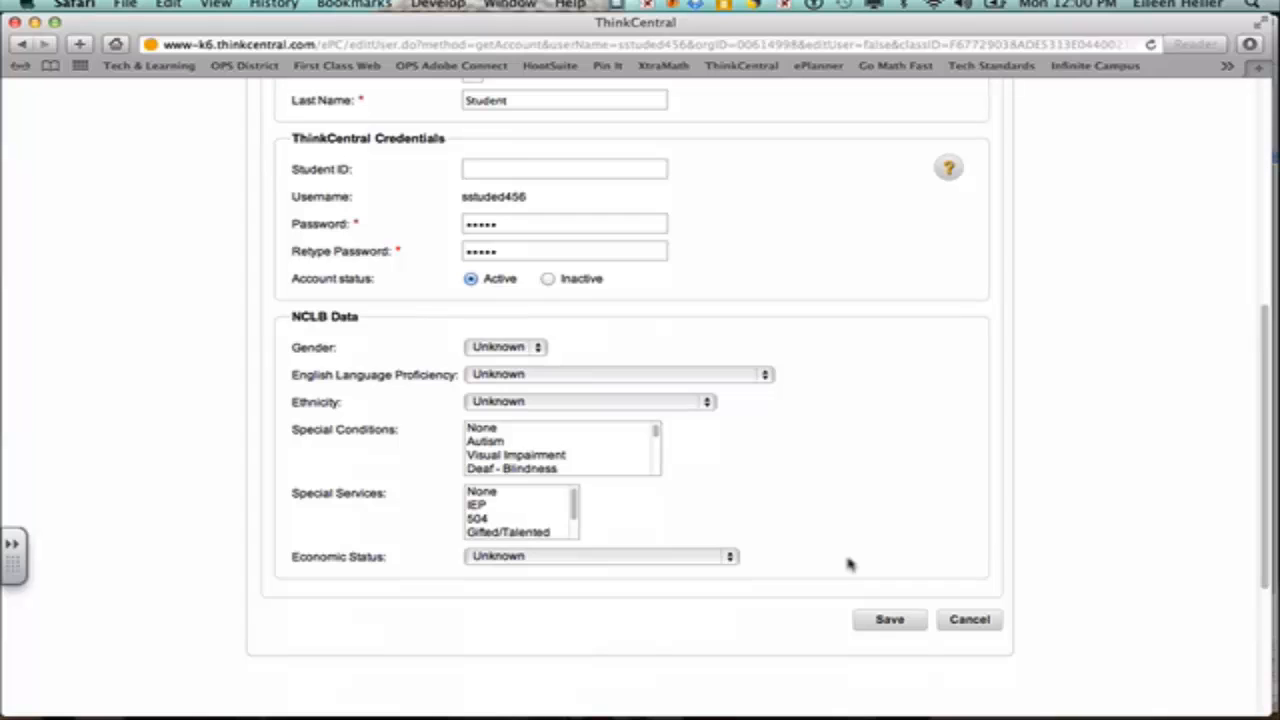
scroll(849, 565, up, 1)
scroll(849, 565, down, 2)
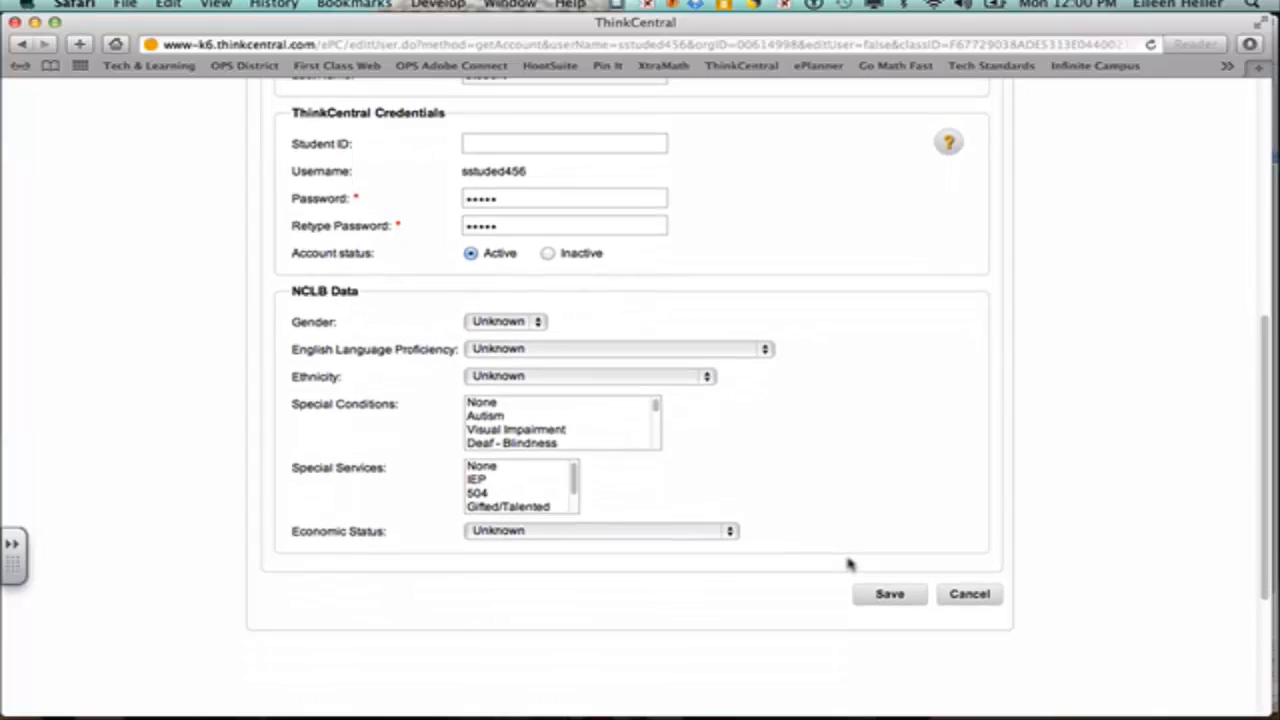
scroll(849, 565, up, 6)
scroll(849, 565, down, 5)
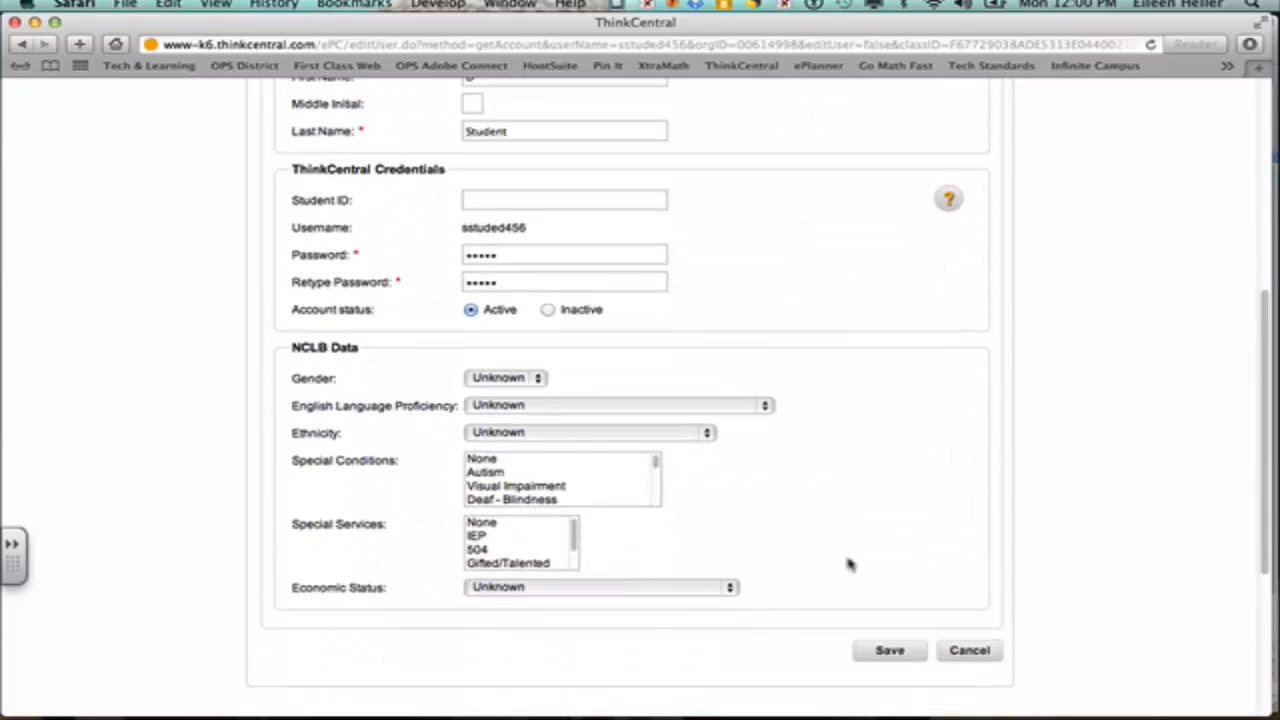
scroll(849, 565, down, 1)
scroll(849, 520, up, 4)
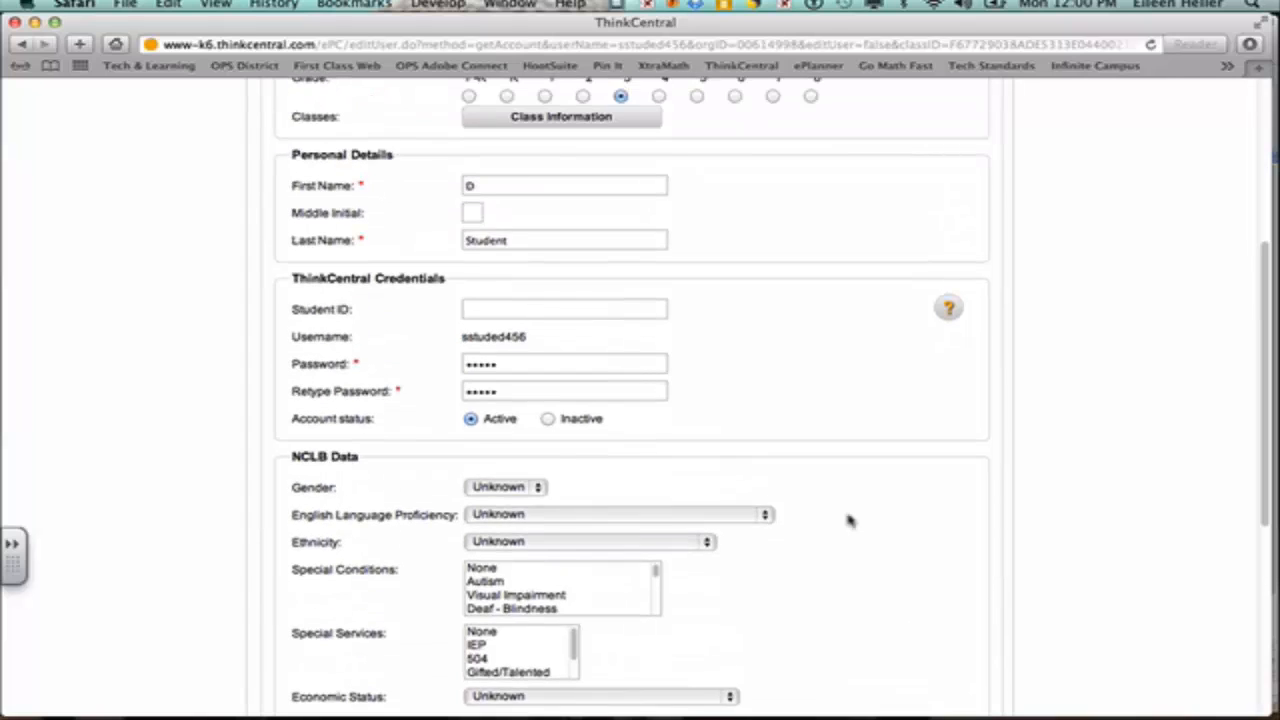
scroll(849, 520, up, 7)
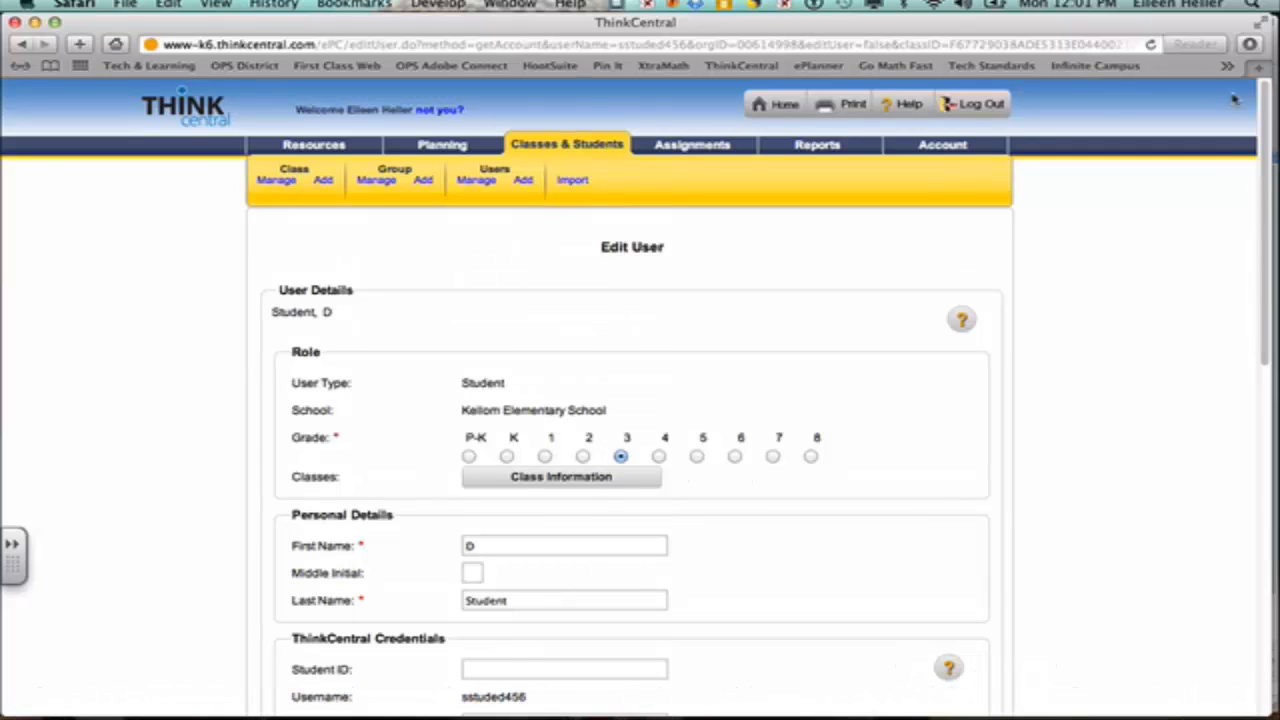
mouse_move(1131, 713)
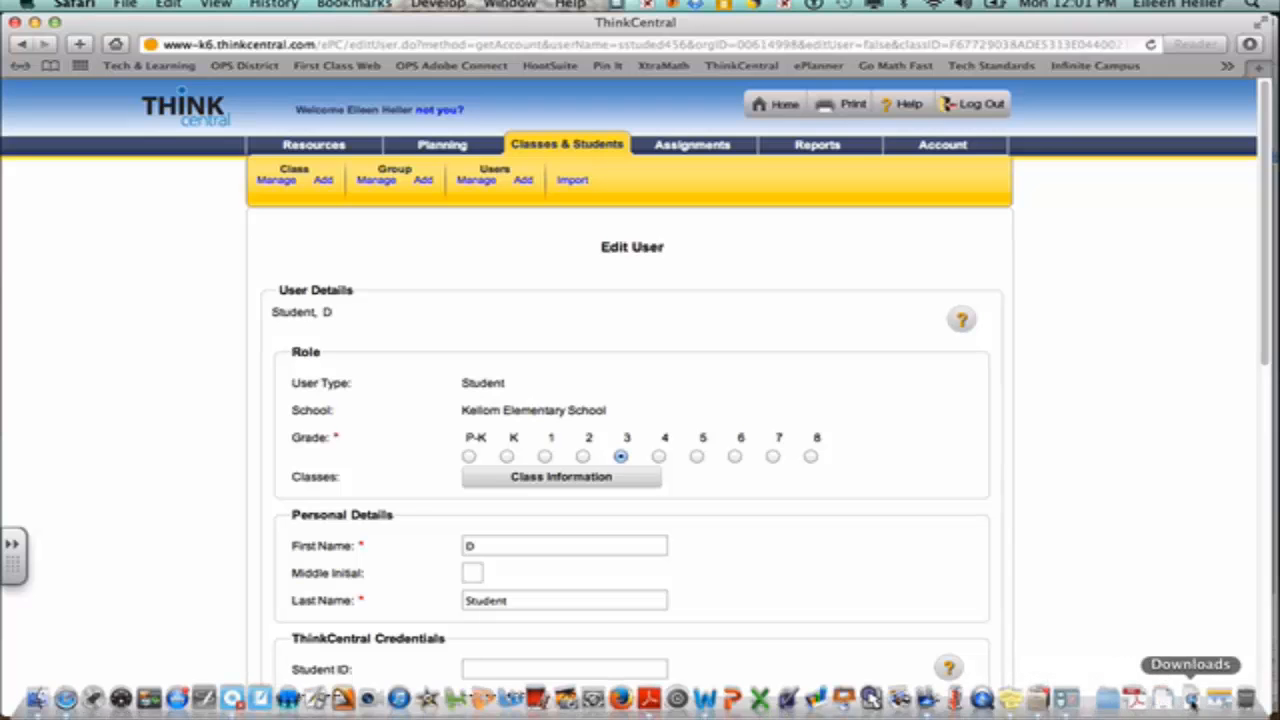
Step: Open export_class_roster-2.csv from the Downloads folder in Finder into Excel
click(37, 697)
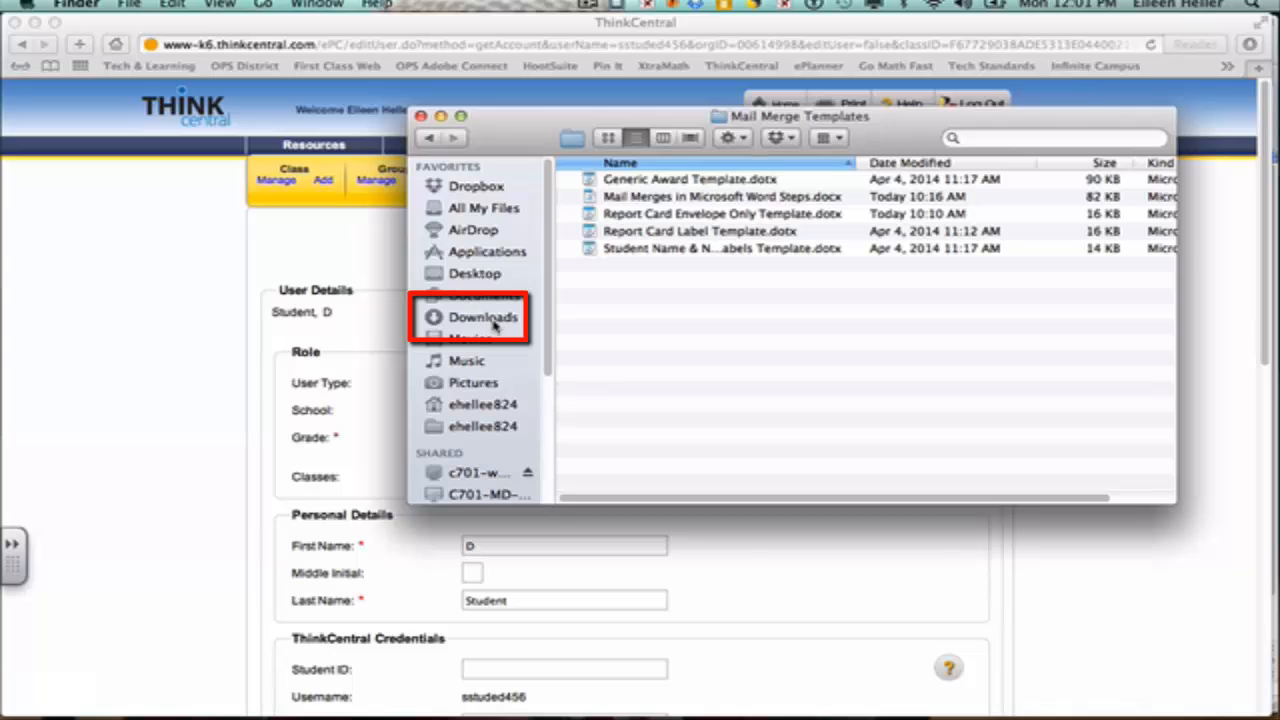
click(491, 412)
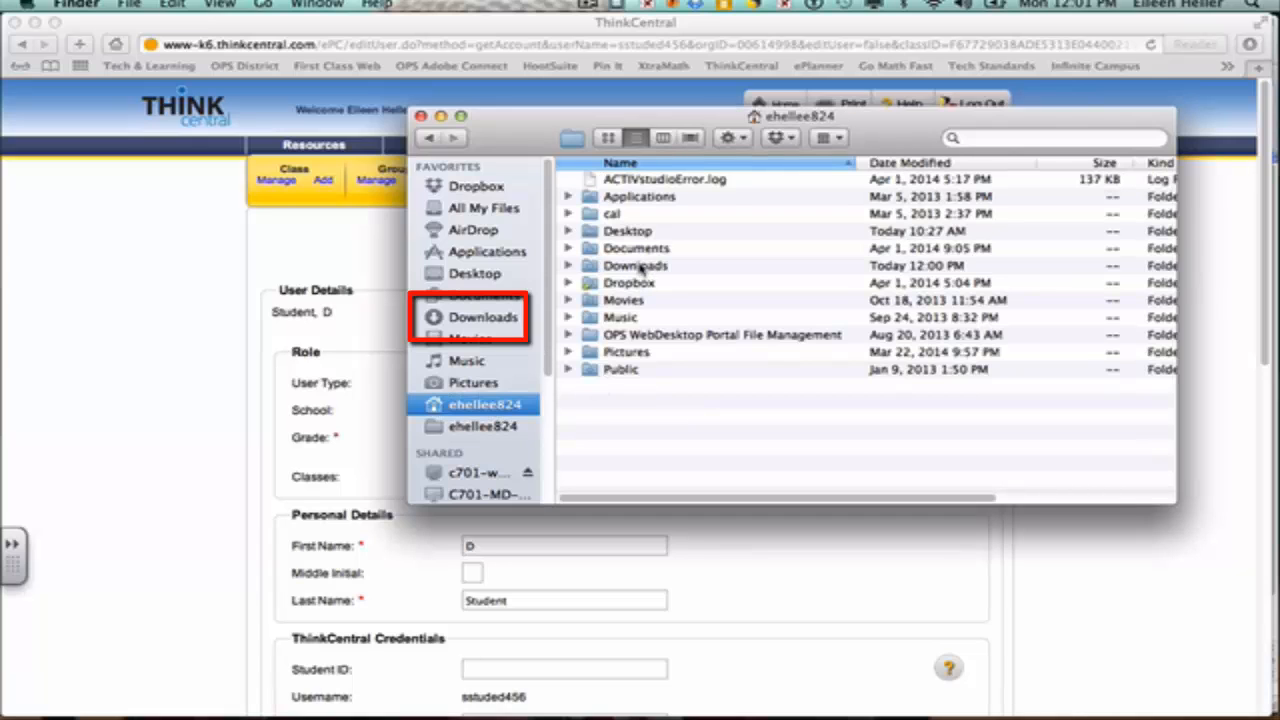
click(984, 141)
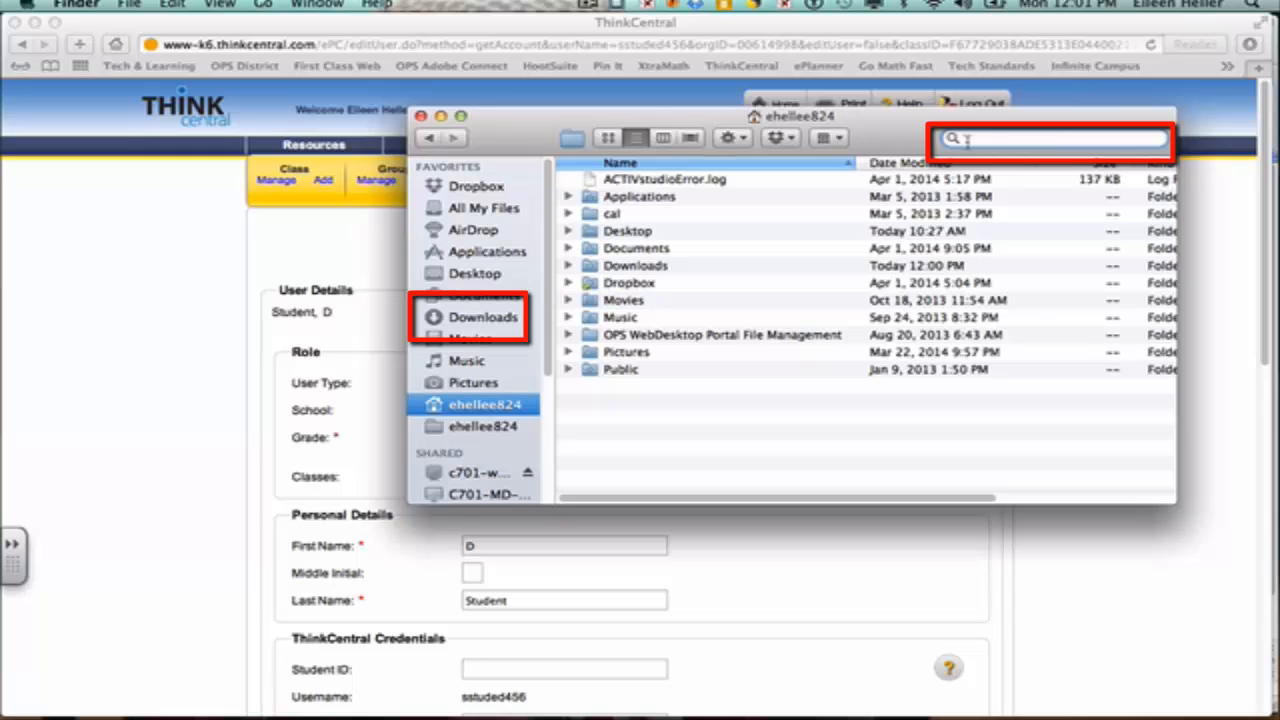
click(510, 317)
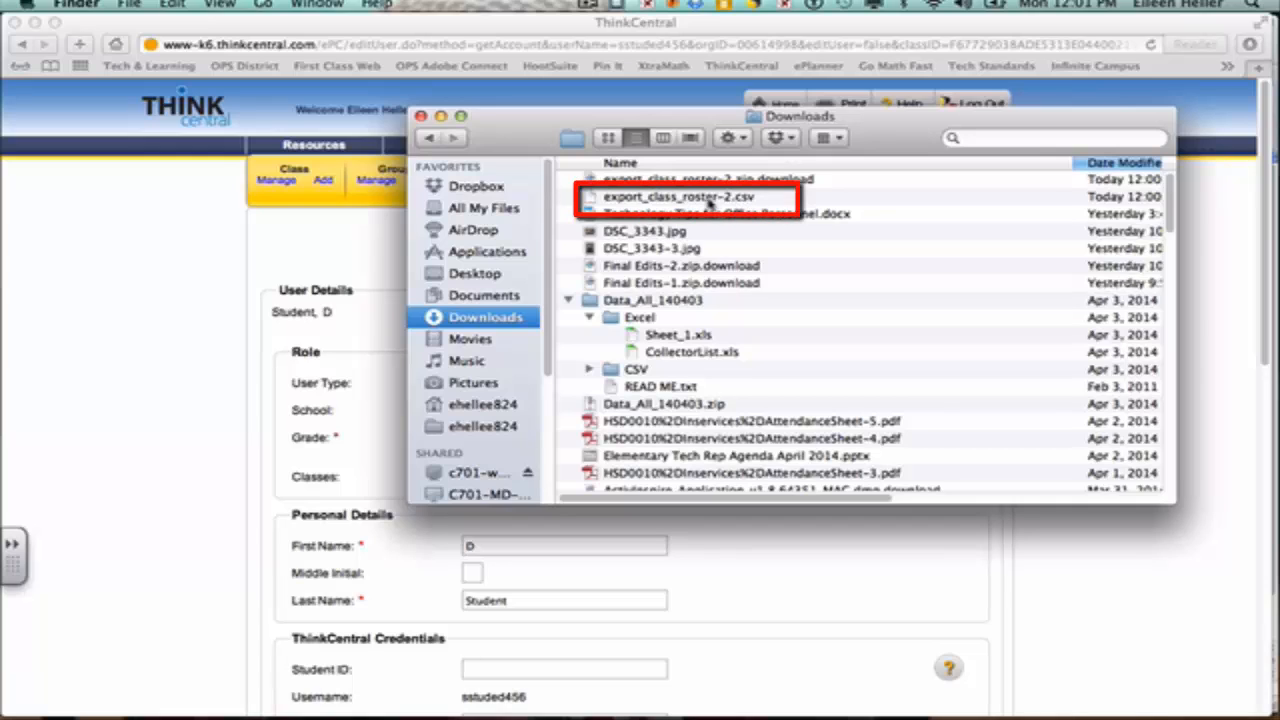
click(709, 203)
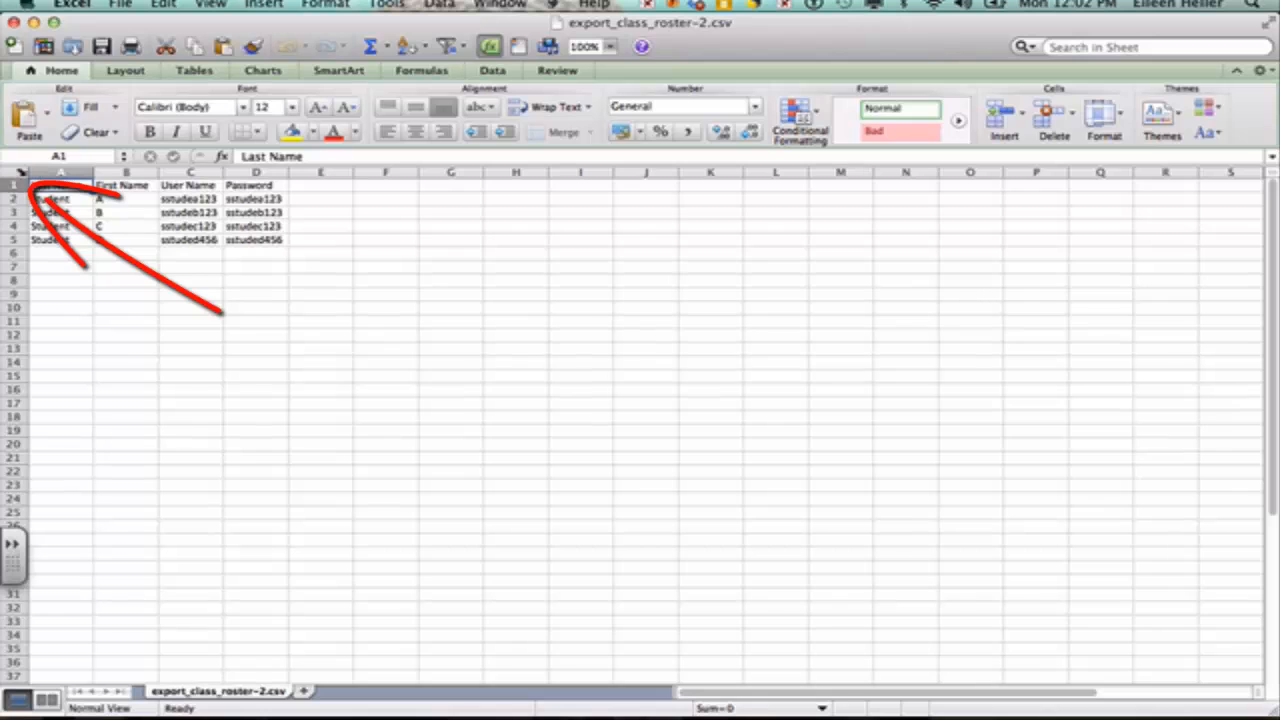
Step: Select the whole sheet and set its text to 16 point
click(19, 172)
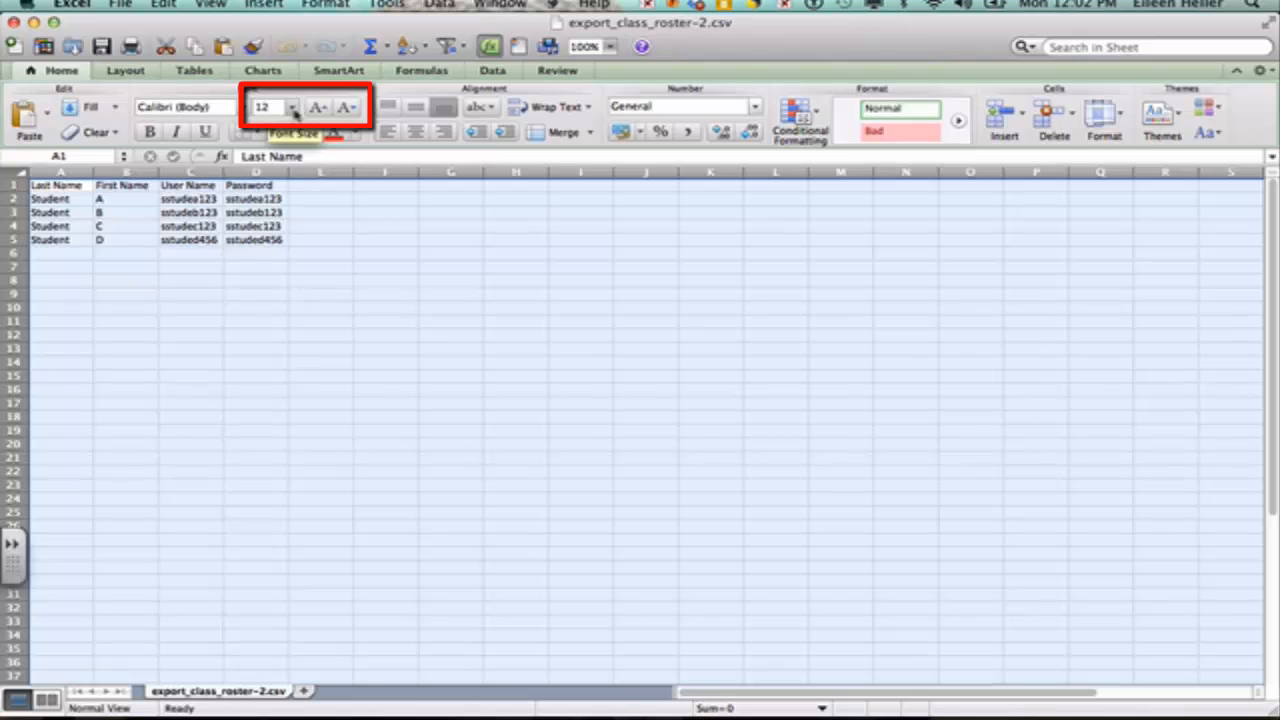
click(293, 108)
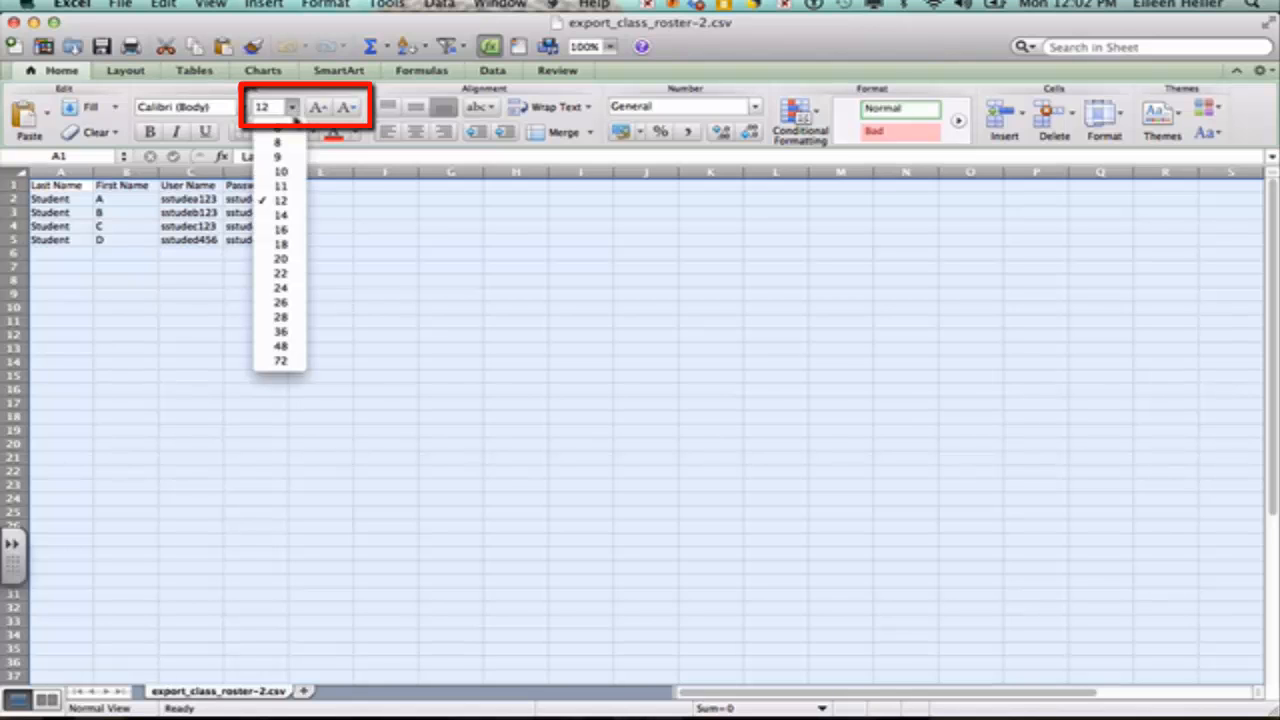
click(282, 232)
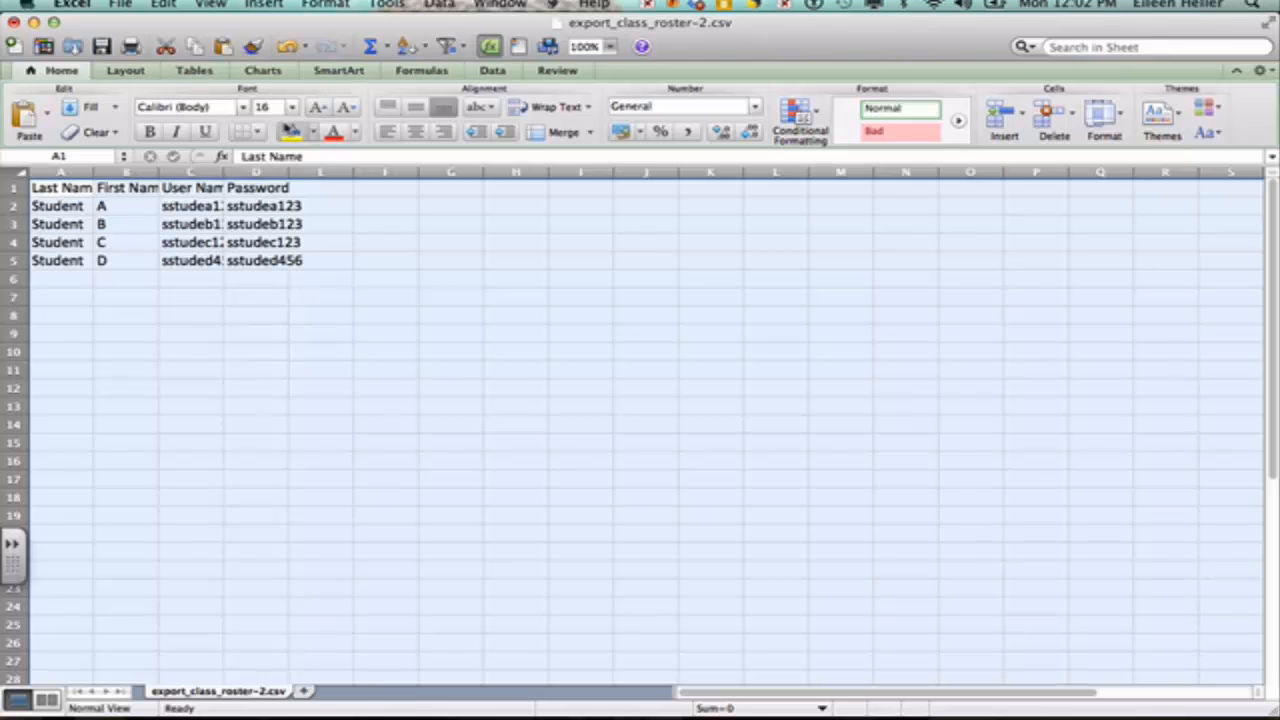
Step: Auto-fit columns A–D to their contents and make every row taller
click(330, 5)
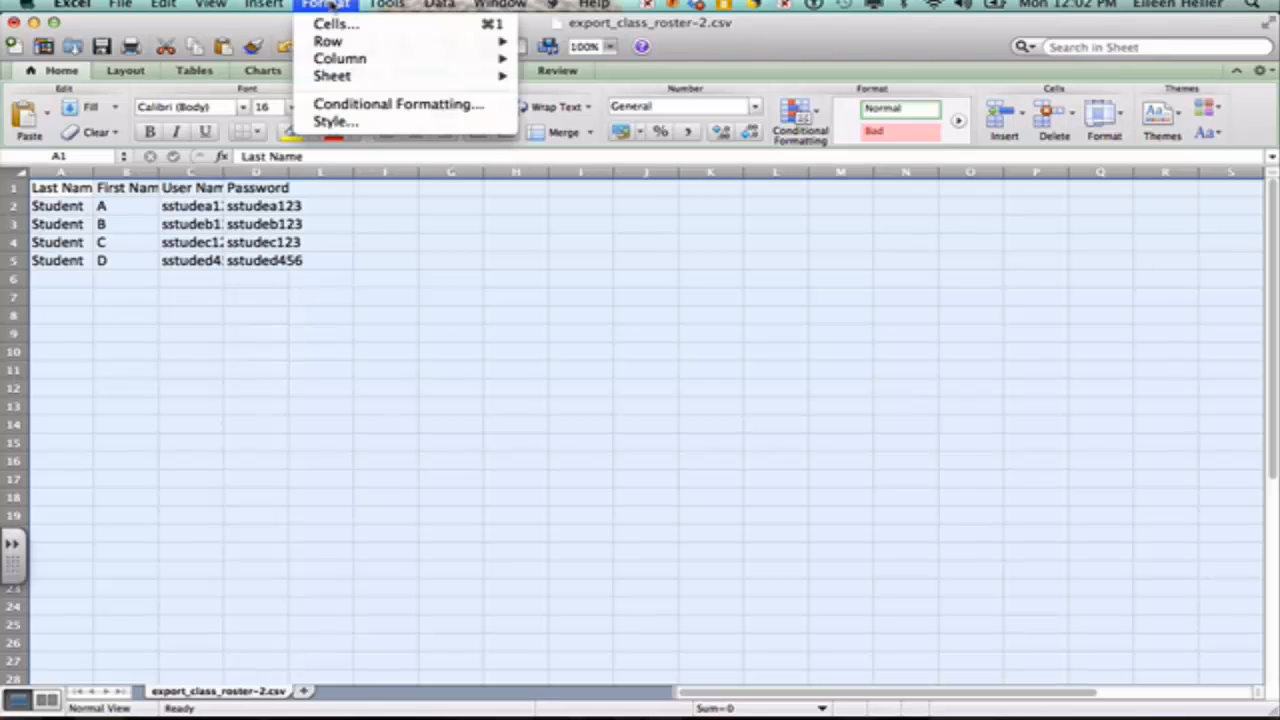
mouse_move(210, 4)
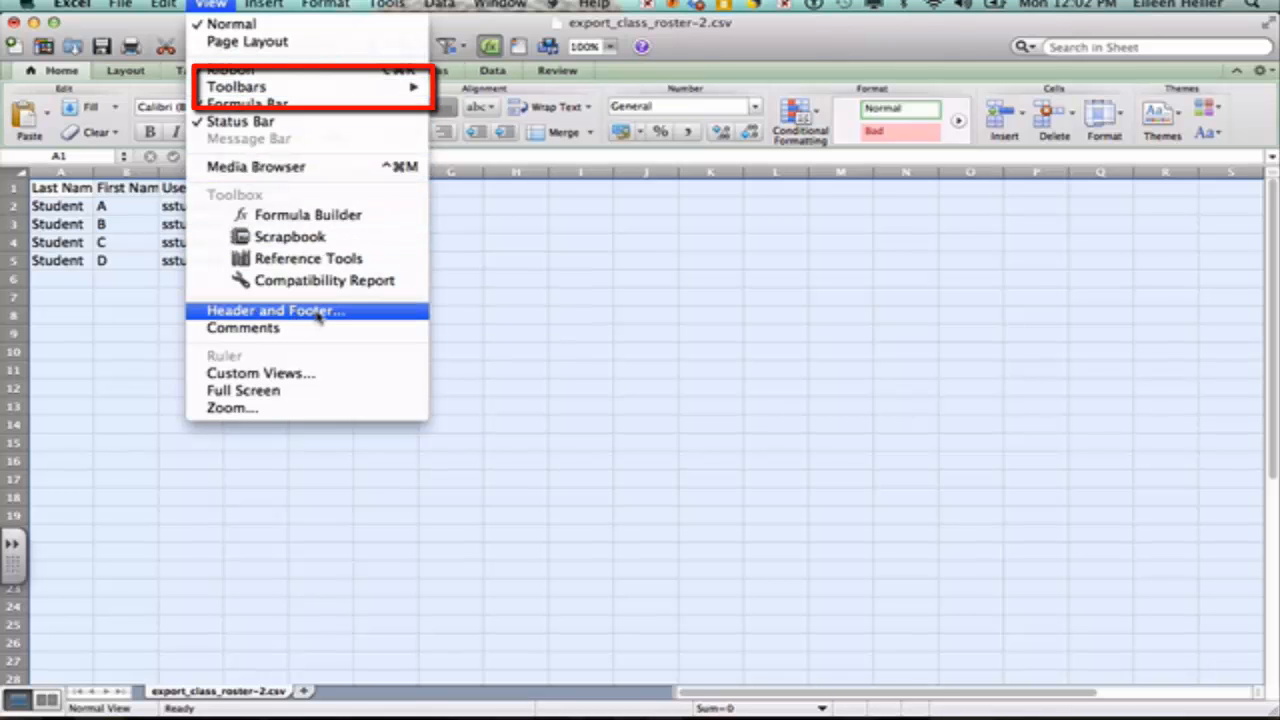
mouse_move(338, 92)
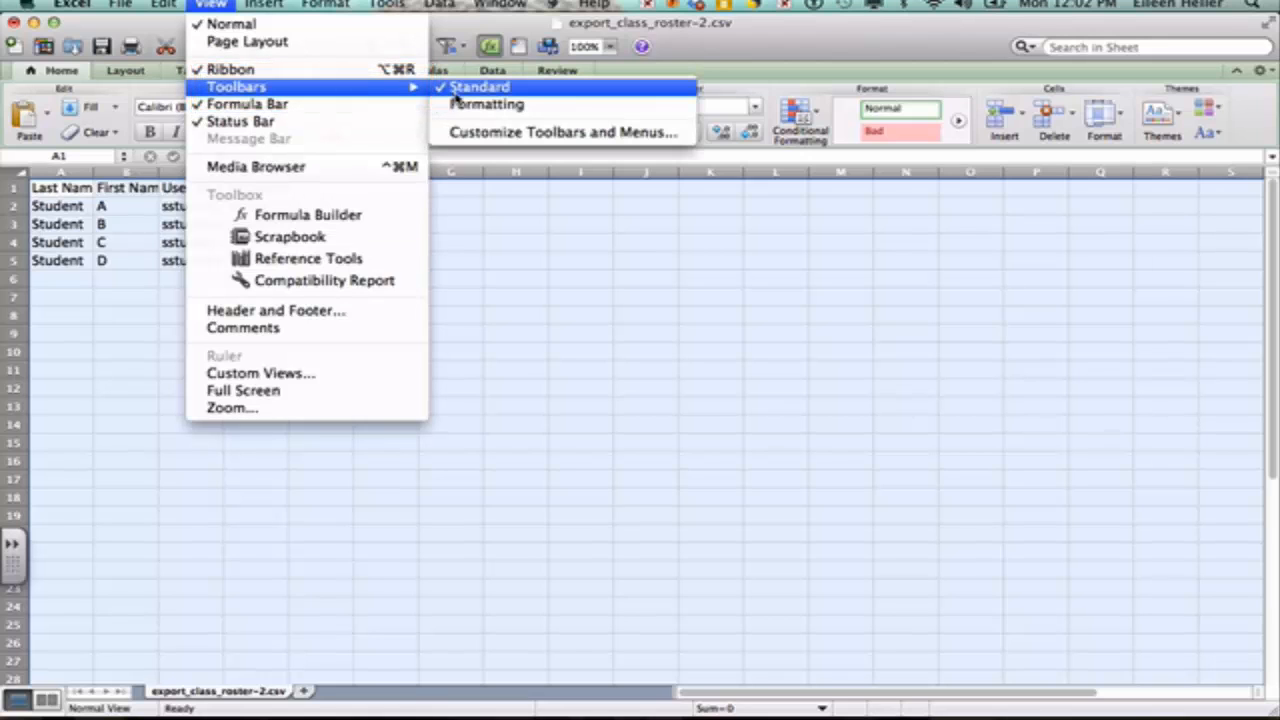
click(471, 206)
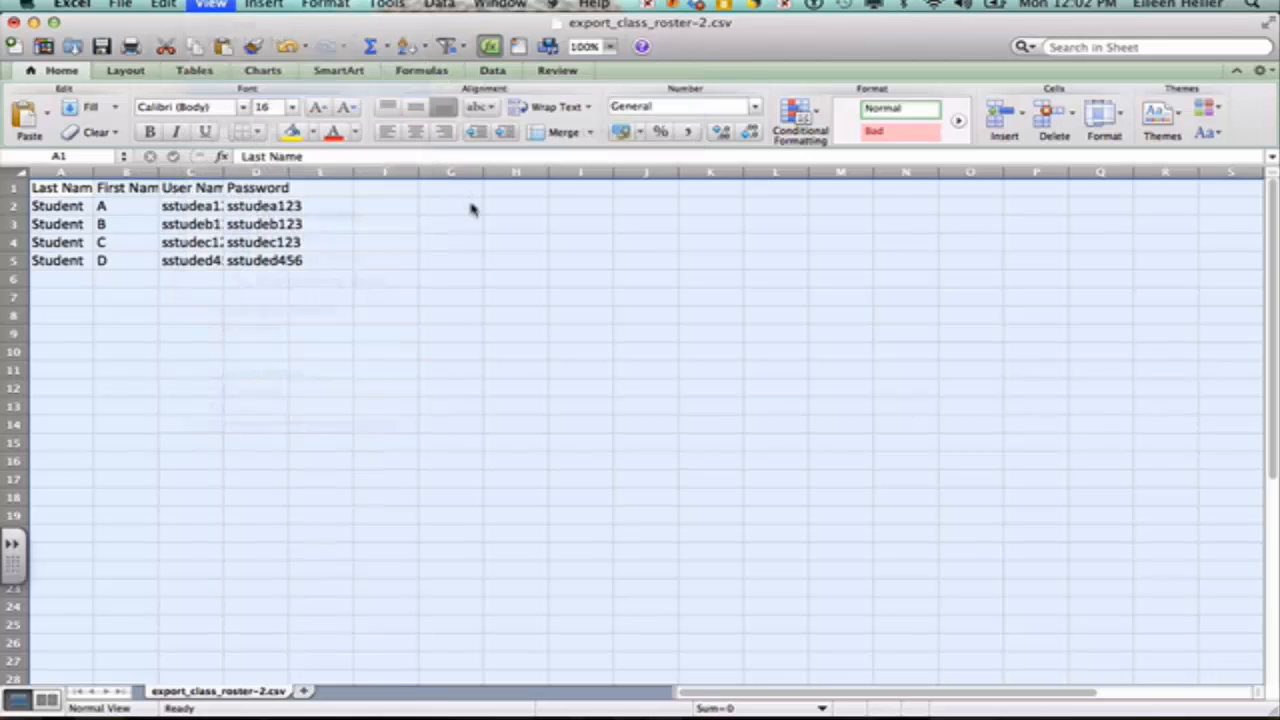
click(326, 5)
mouse_move(402, 7)
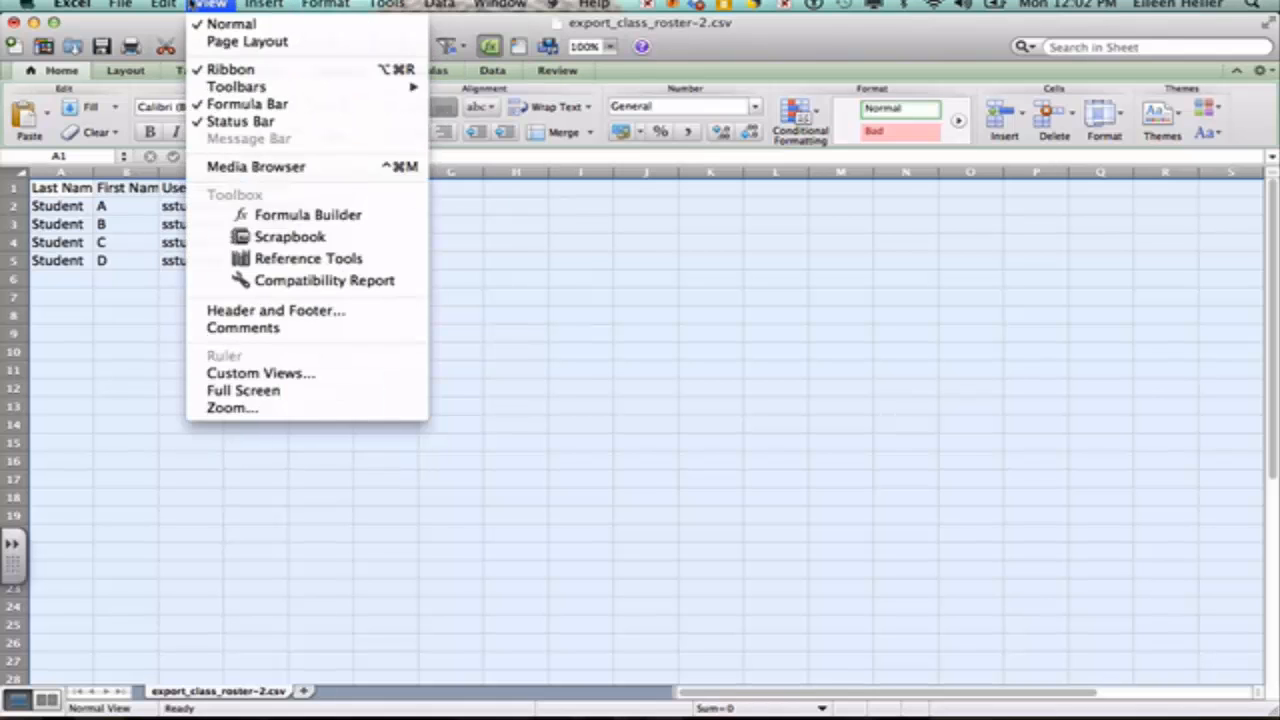
mouse_move(168, 5)
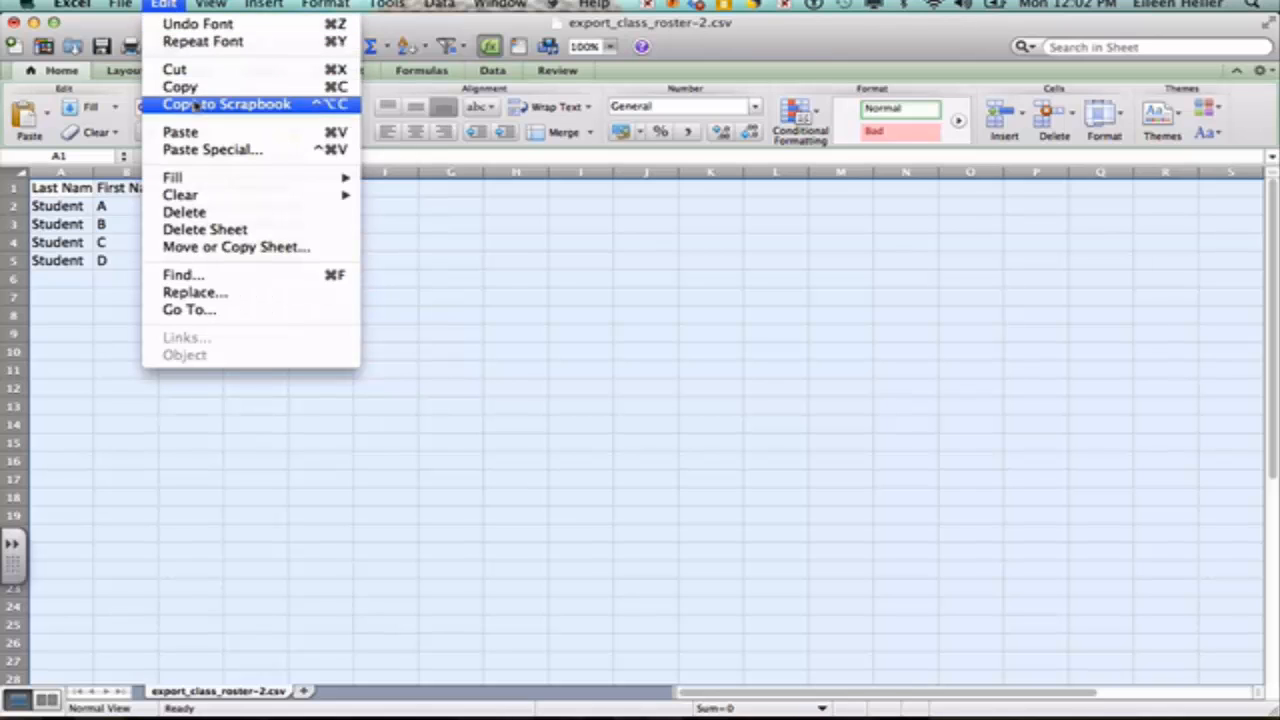
click(453, 279)
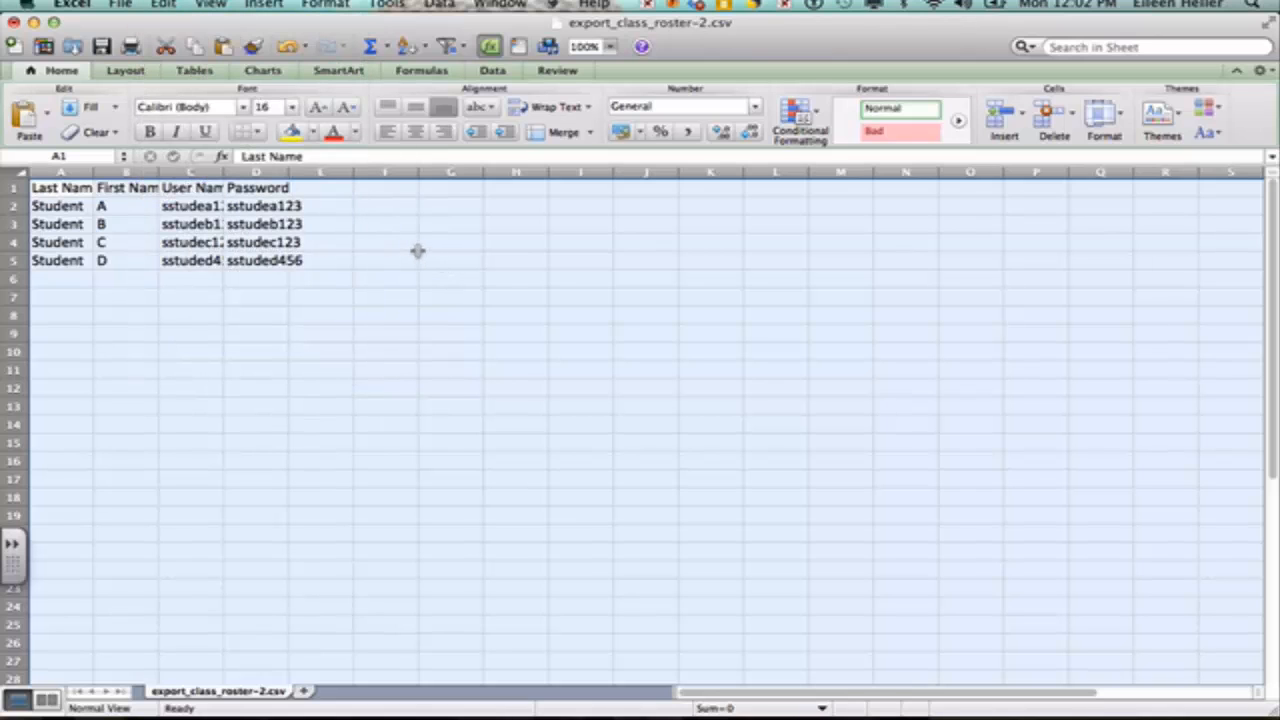
double_click(95, 172)
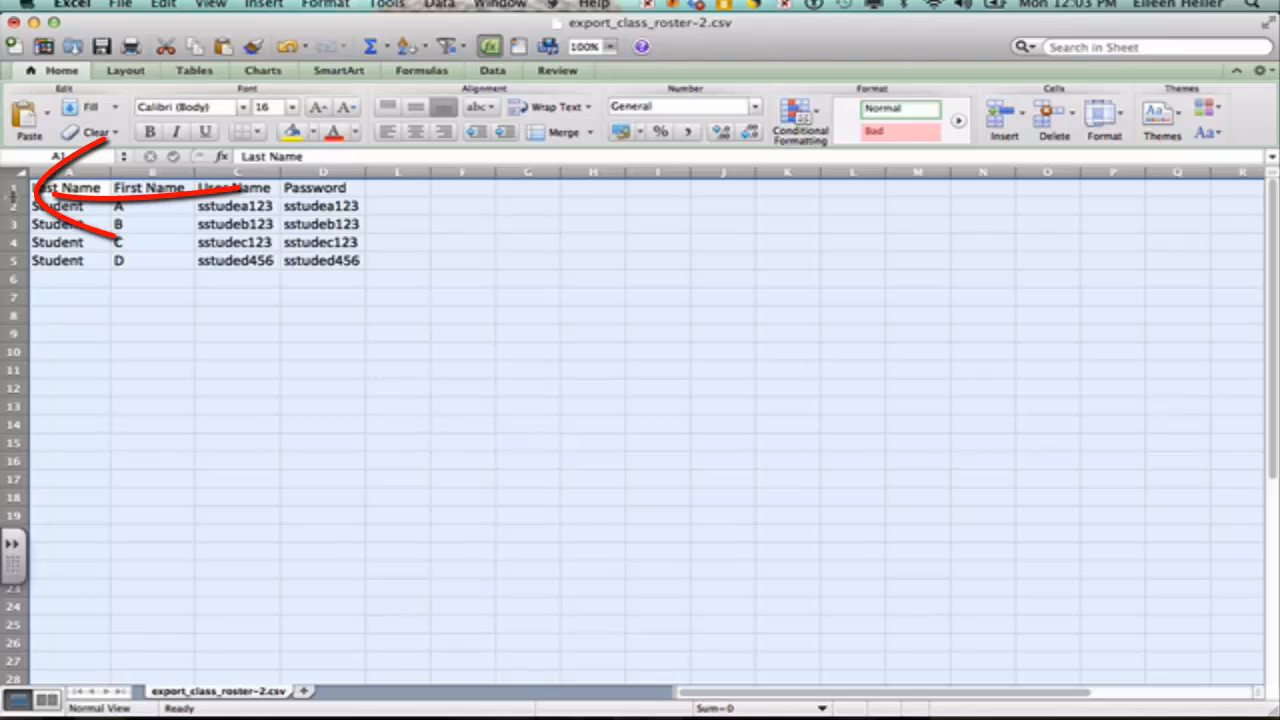
drag(13, 196, 13, 213)
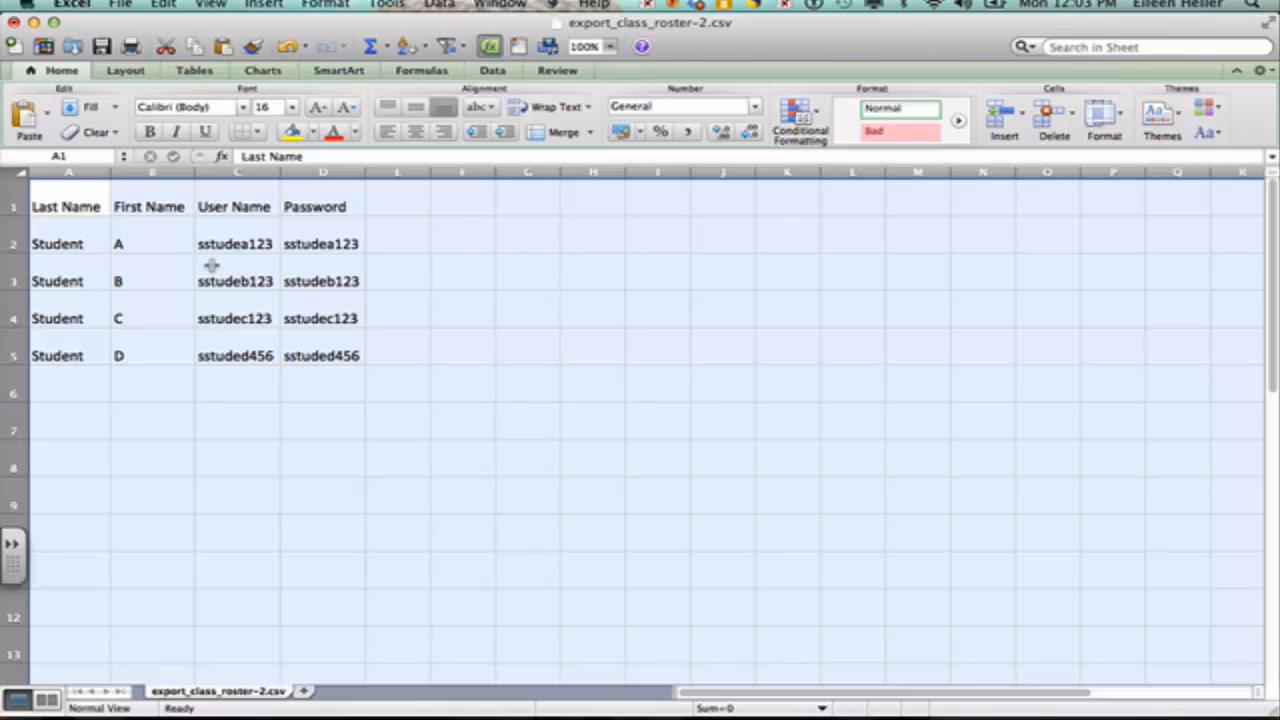
Step: Turn on gridline printing in Page Setup's Sheet options, then minimize the Excel window
click(121, 5)
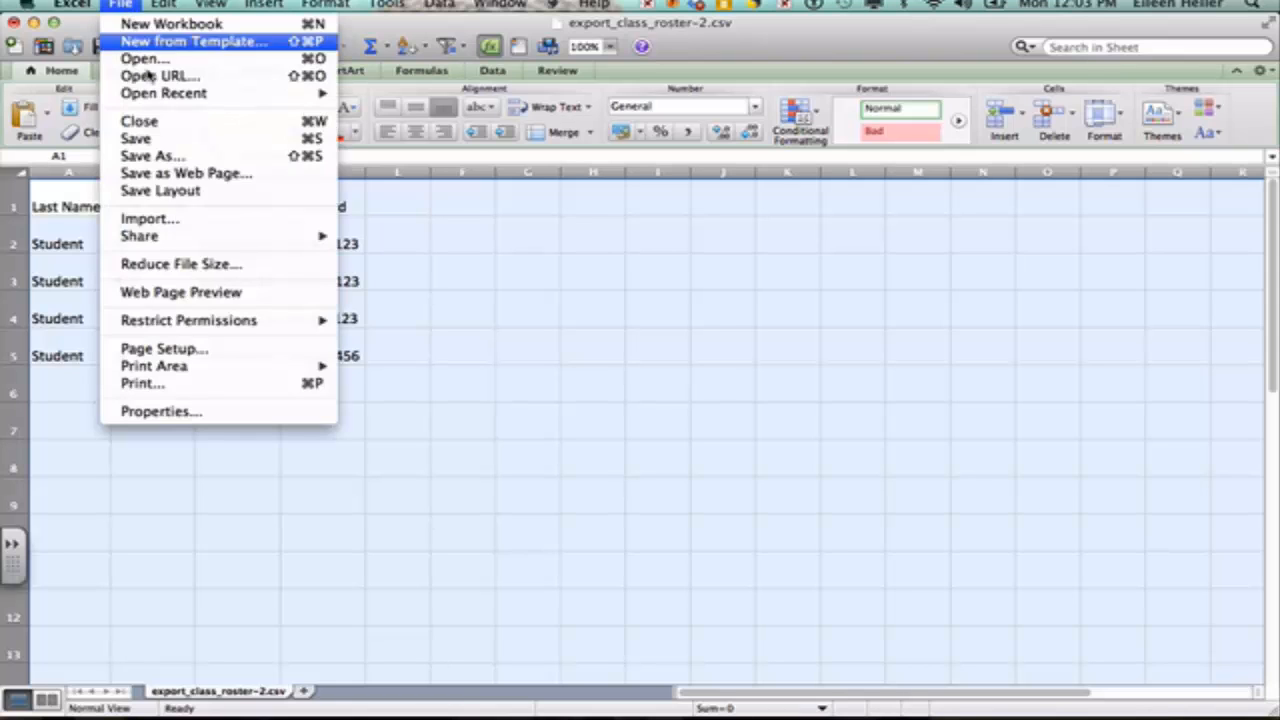
click(154, 383)
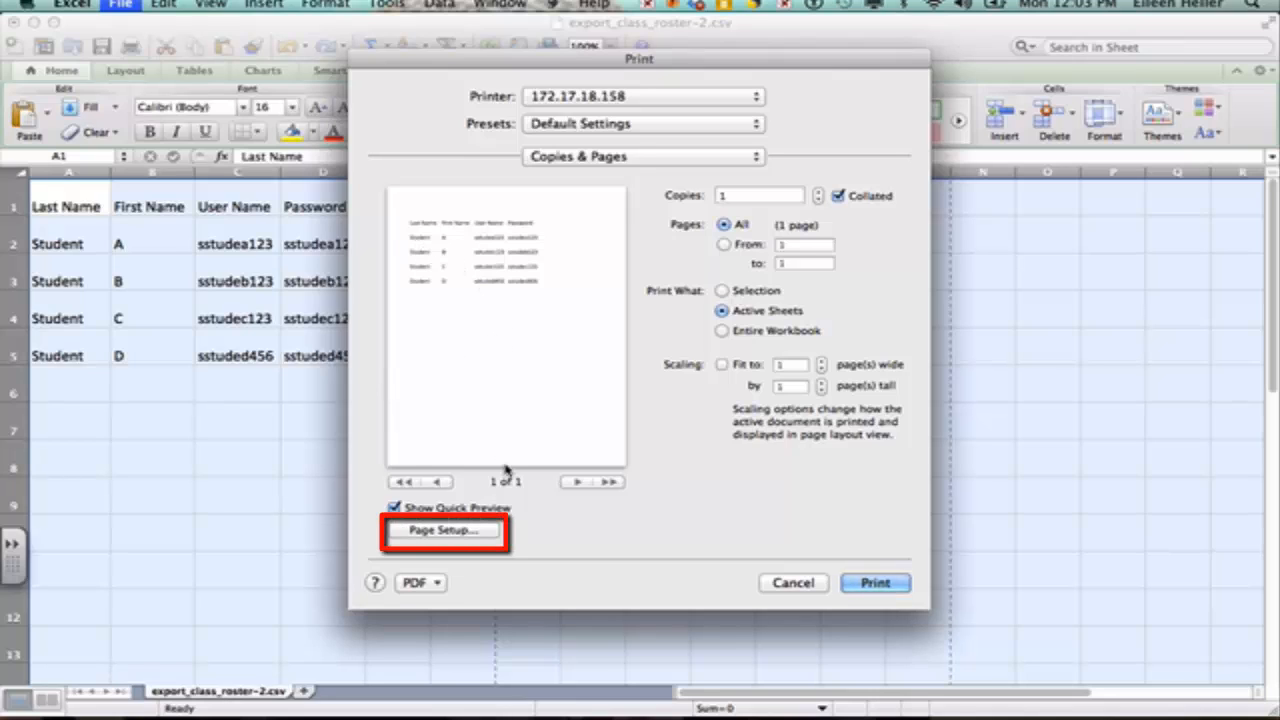
click(445, 530)
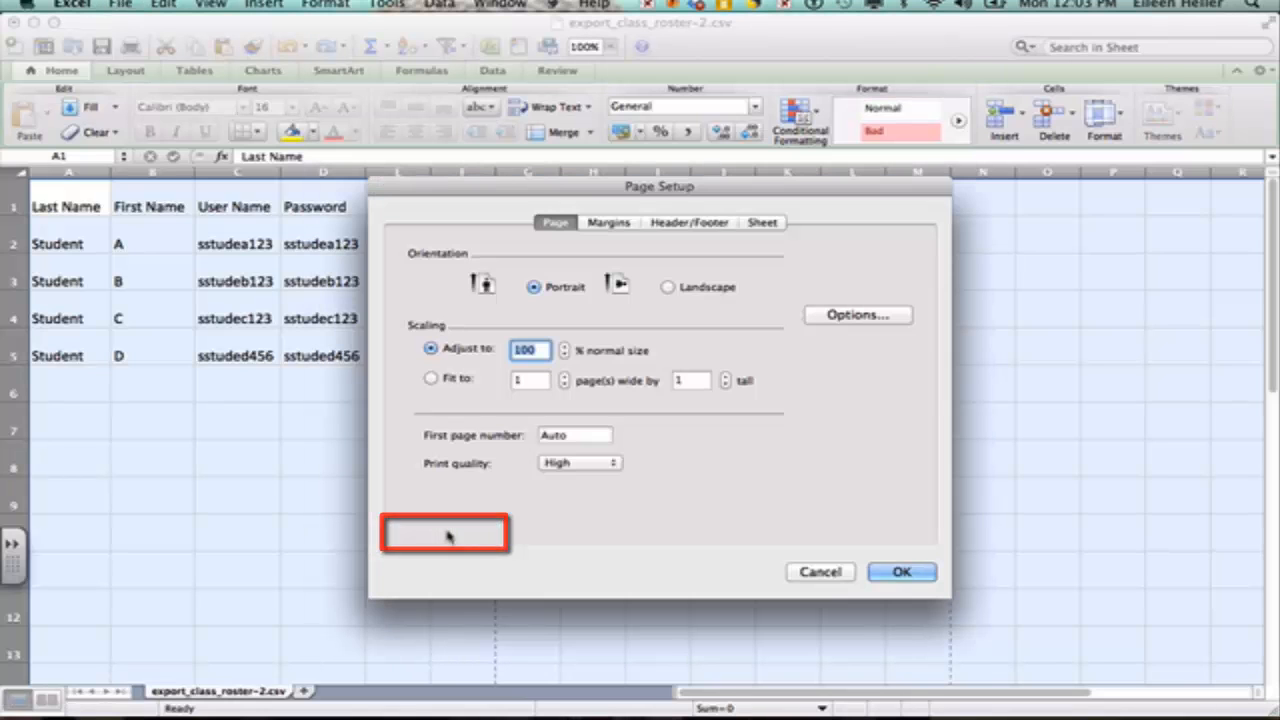
click(762, 222)
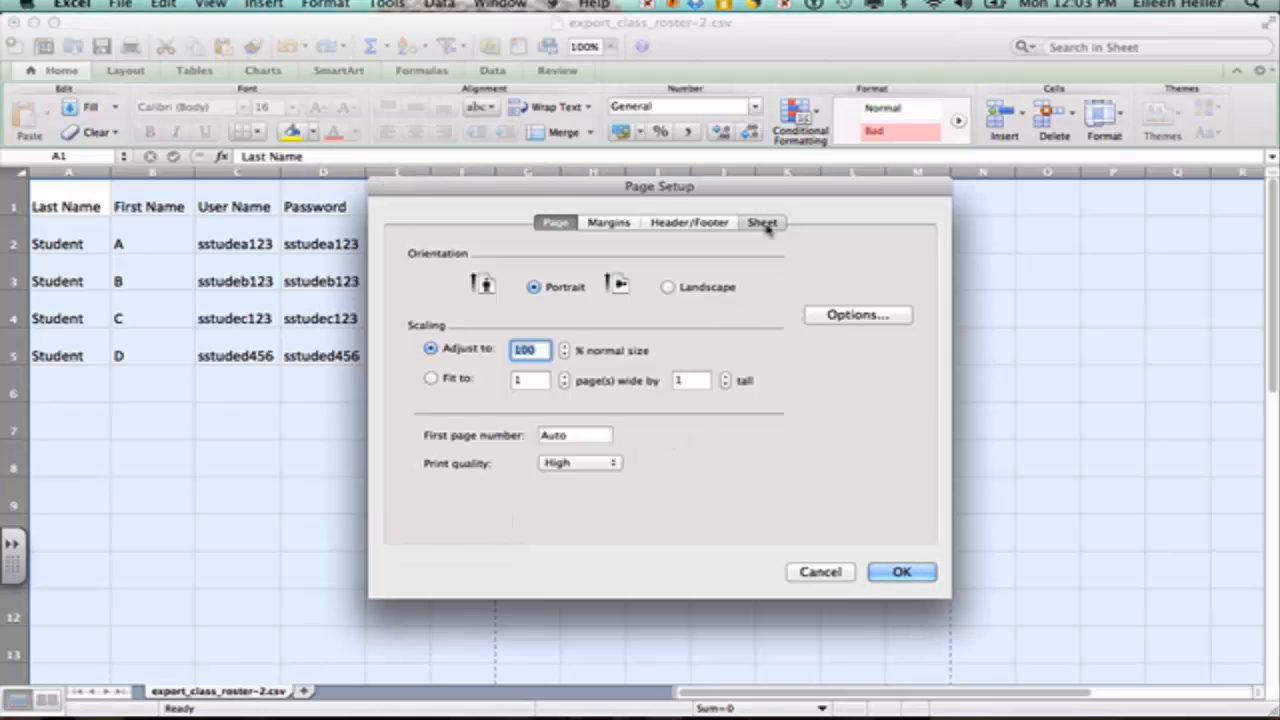
click(431, 386)
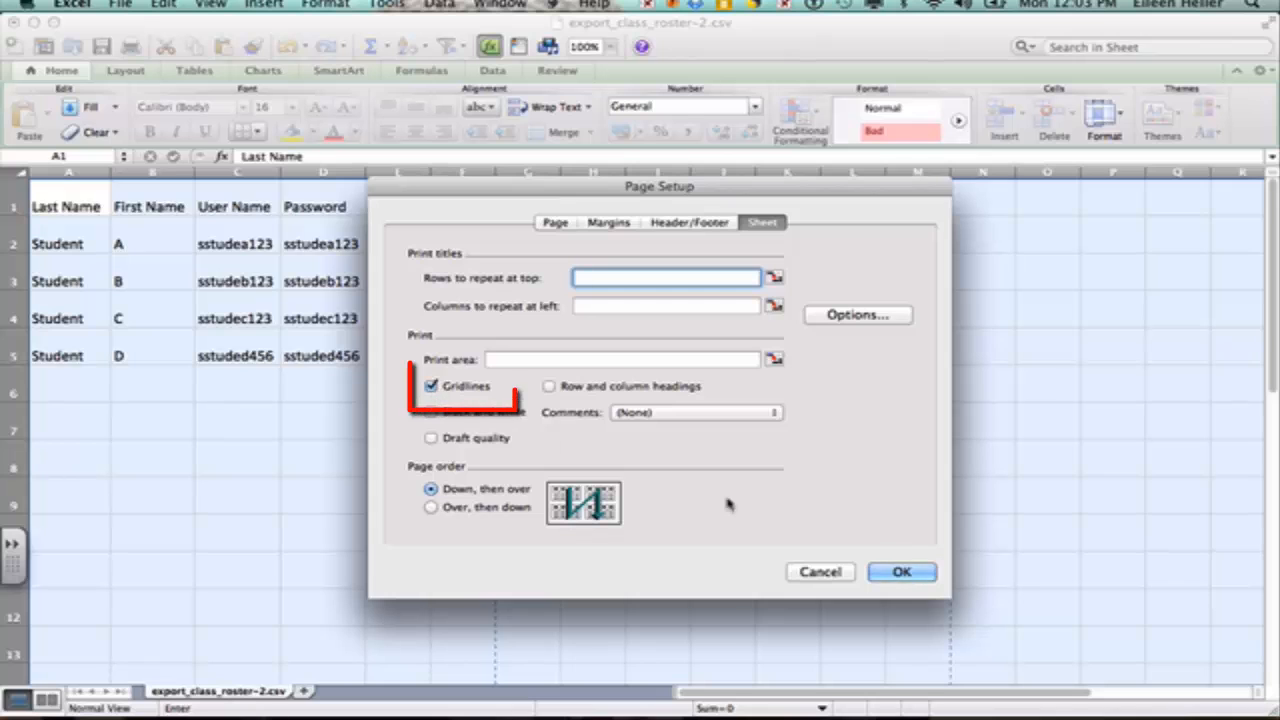
click(901, 571)
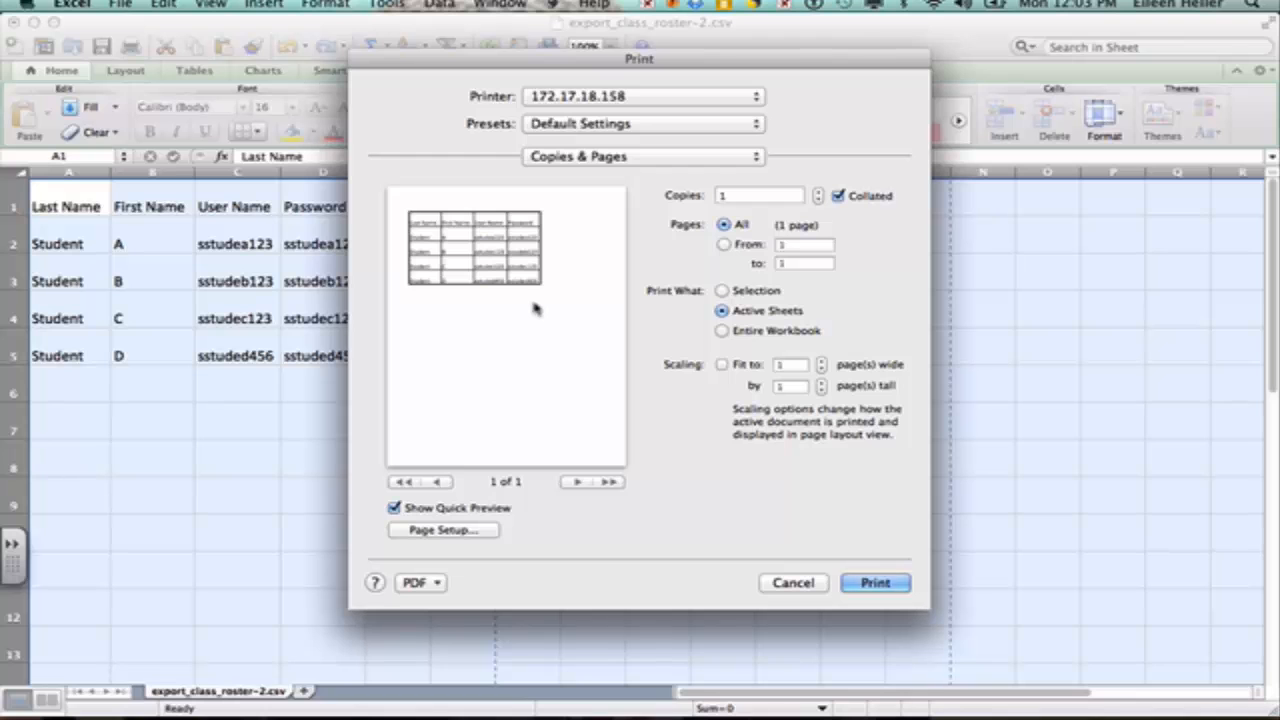
click(808, 582)
click(34, 22)
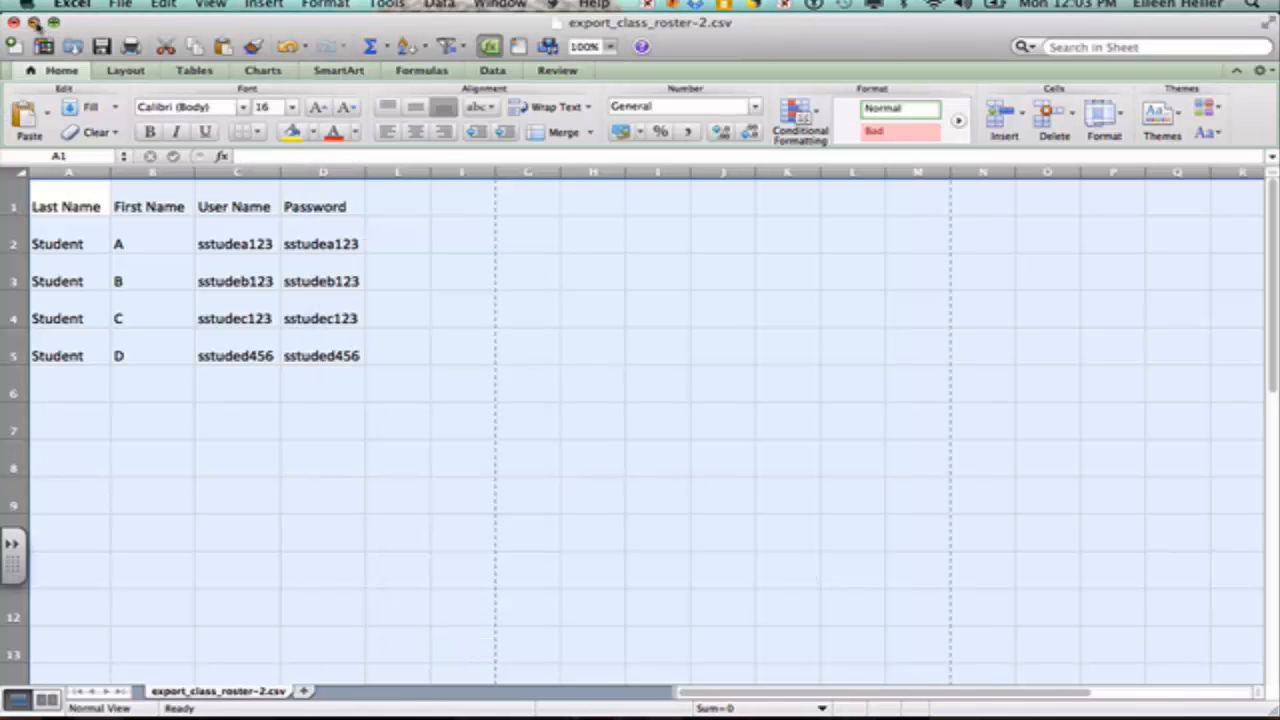
Step: Minimize the Finder Downloads window to bring ThinkCentral back into view
click(441, 116)
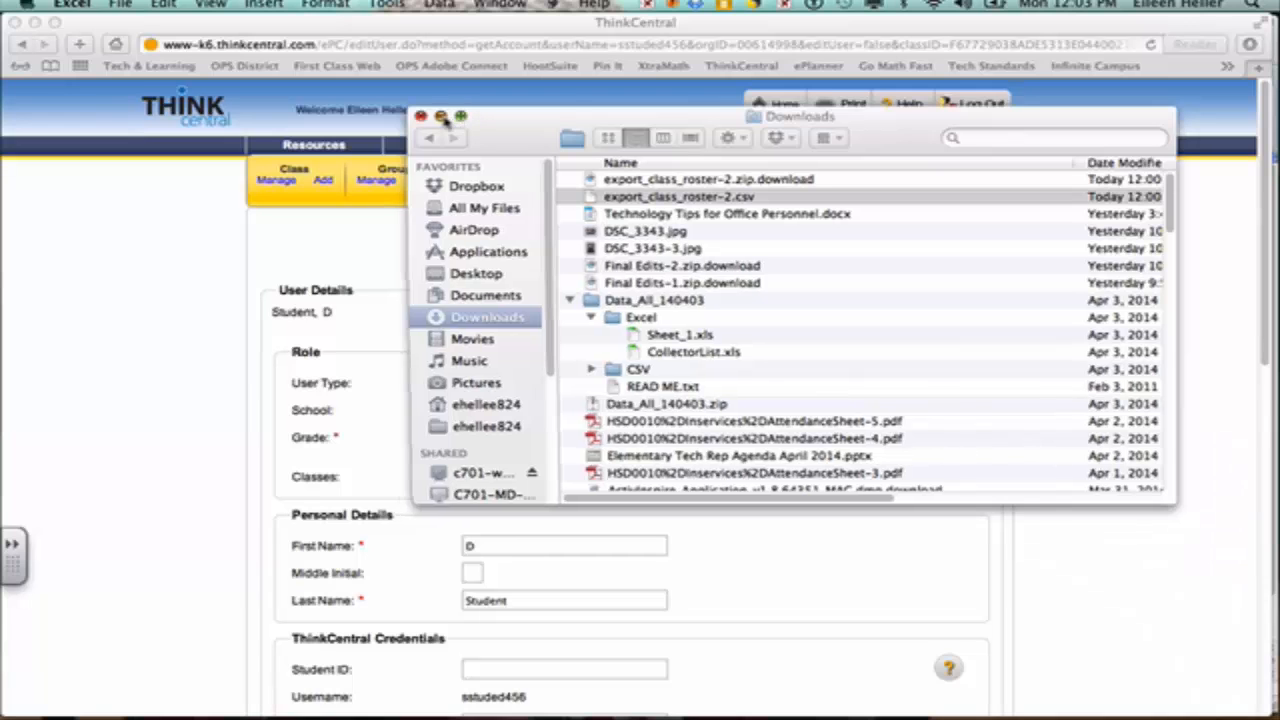